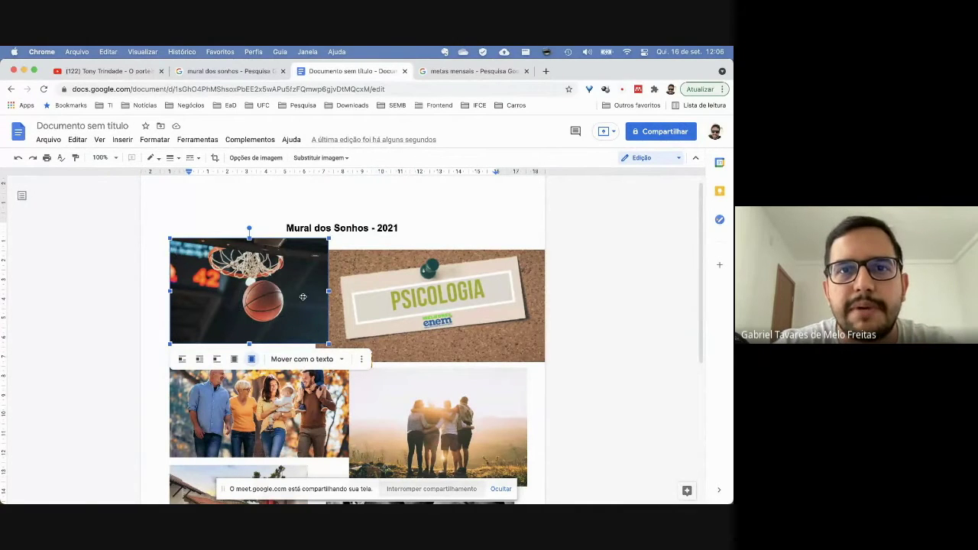
# - Look over the iStock page of the monthly goals template from the "metas mensais" image results and close it
pyautogui.click(465, 71)
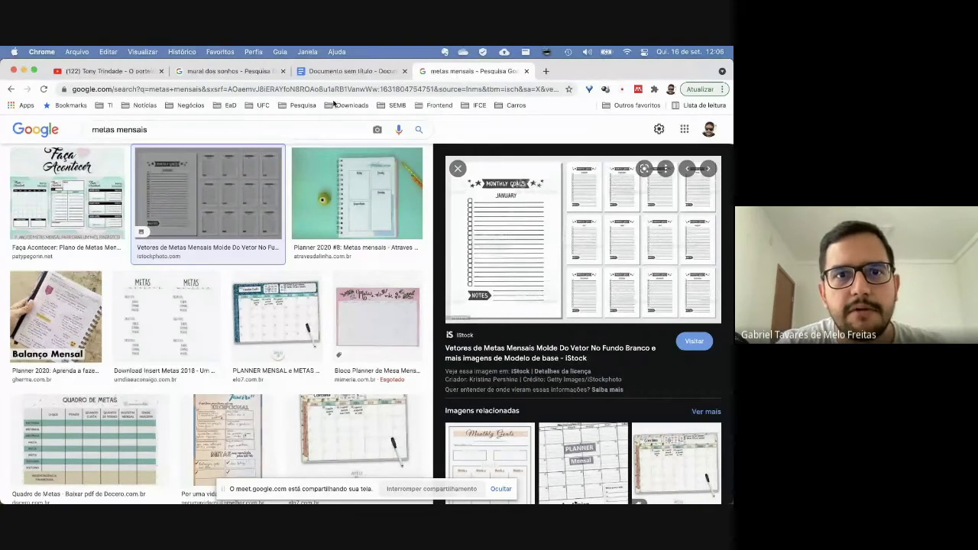
pyautogui.click(514, 217)
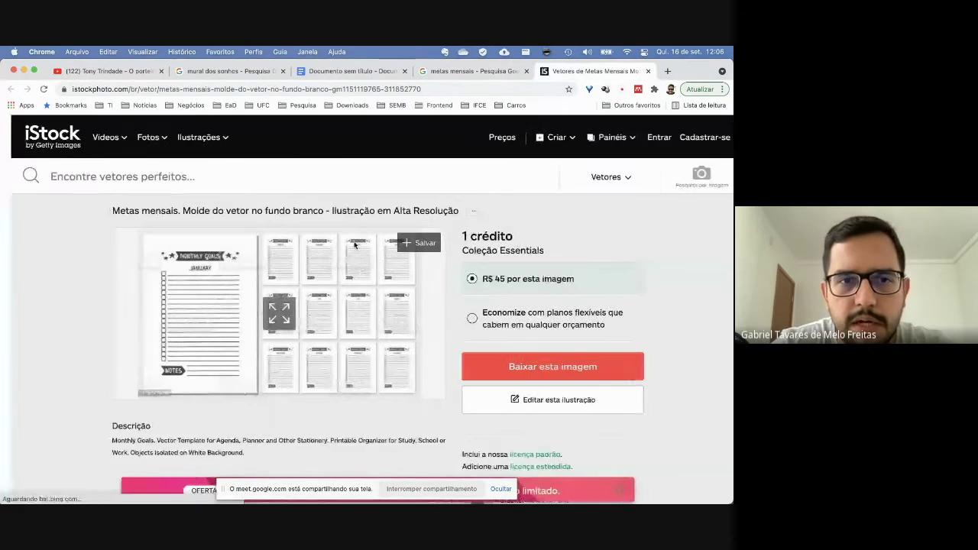
pyautogui.click(648, 71)
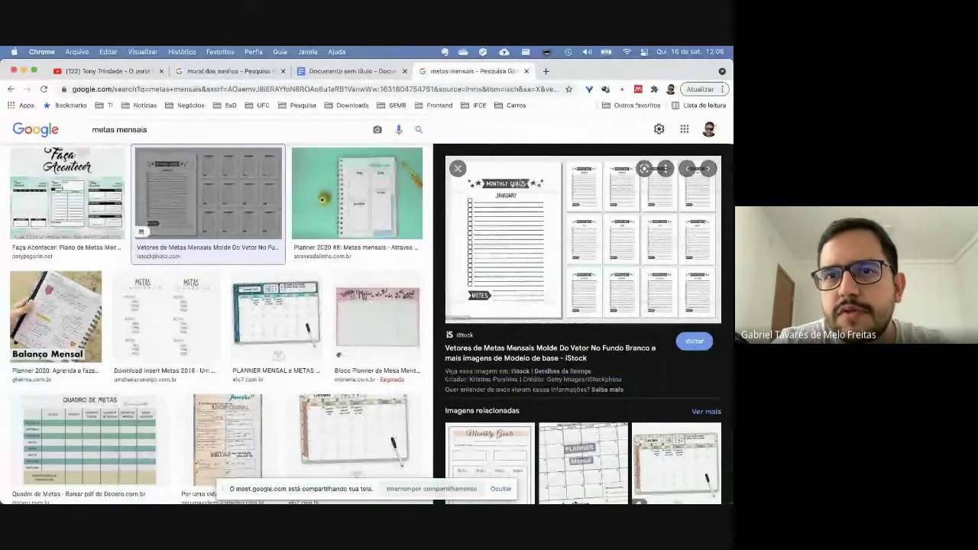
# - Open Google Docs in a new browser tab, switch to Google Sheets and create a blank spreadsheet
pyautogui.click(546, 72)
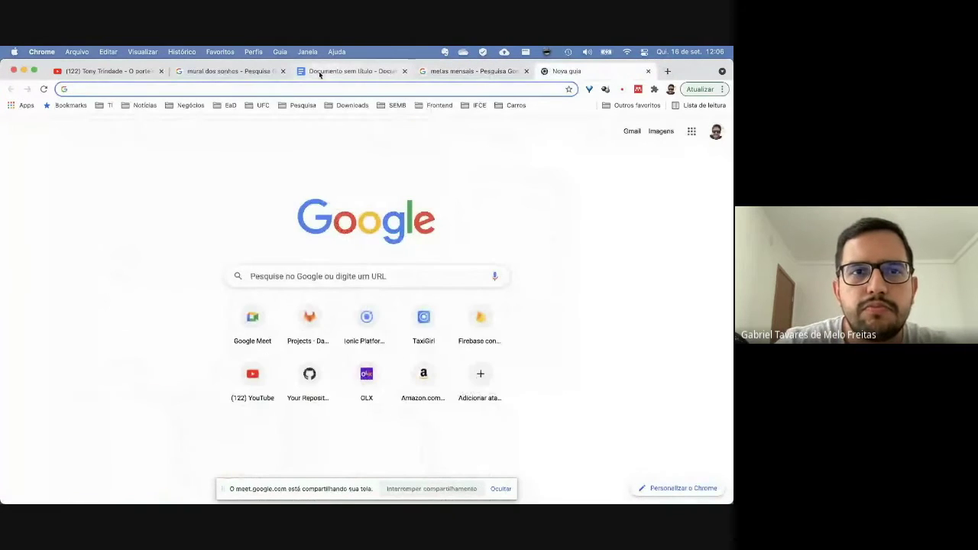
pyautogui.click(321, 70)
pyautogui.click(606, 71)
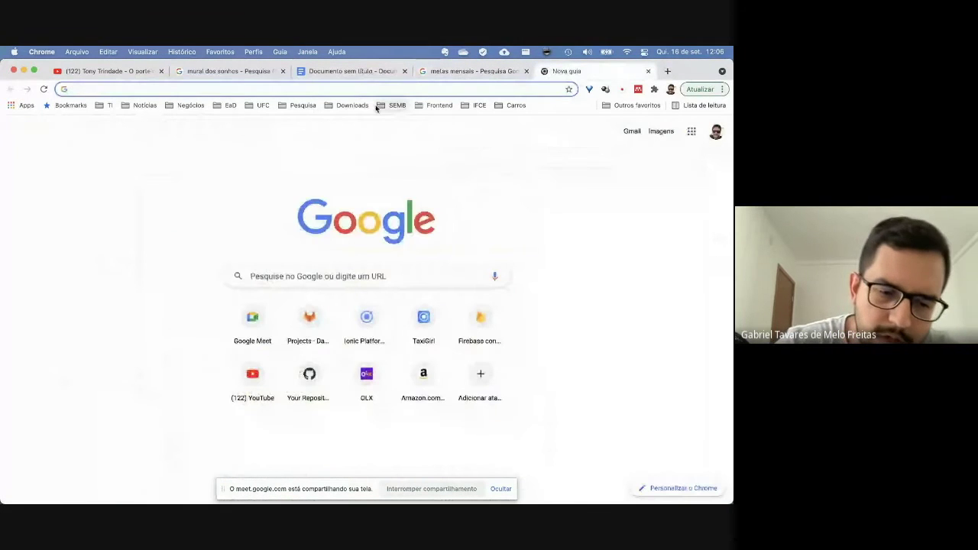
pyautogui.write('docs')
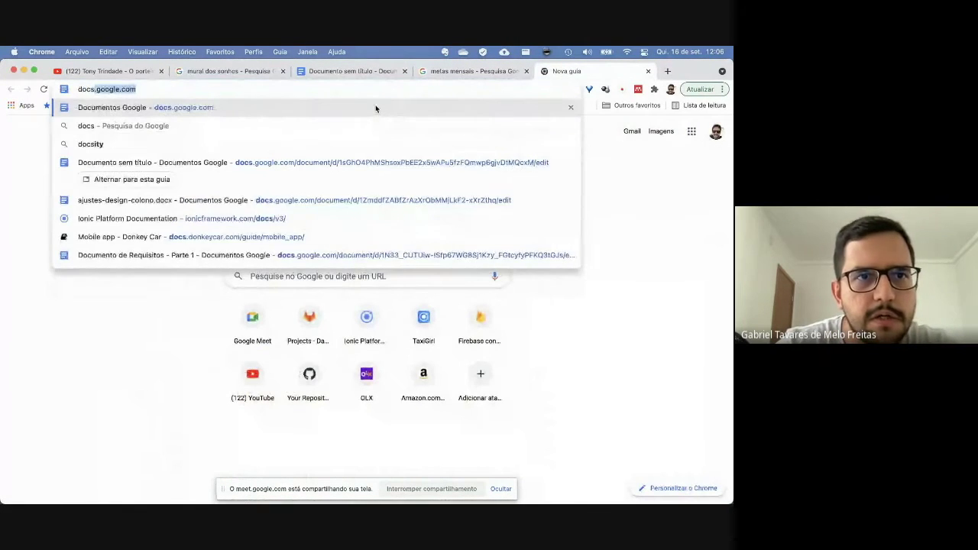
pyautogui.press('Return')
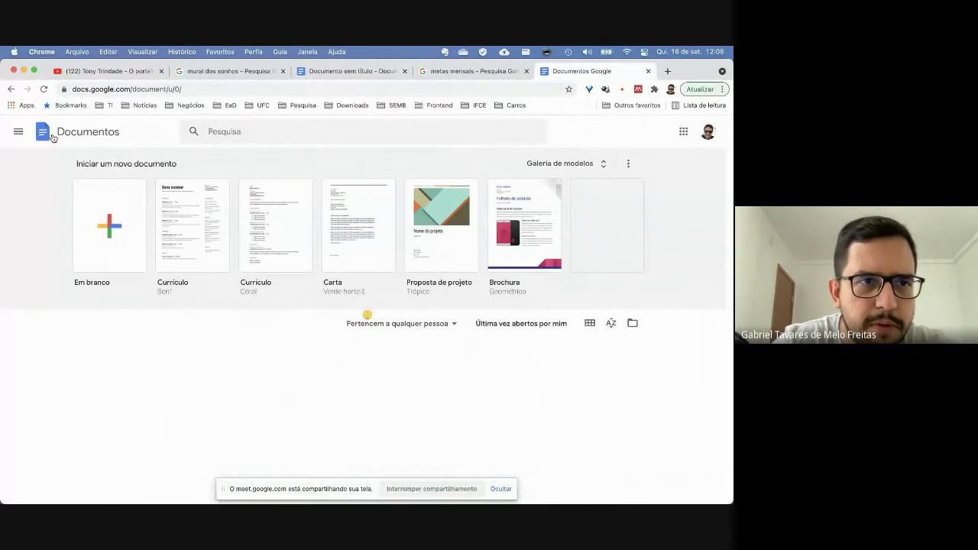
pyautogui.click(16, 134)
pyautogui.click(32, 187)
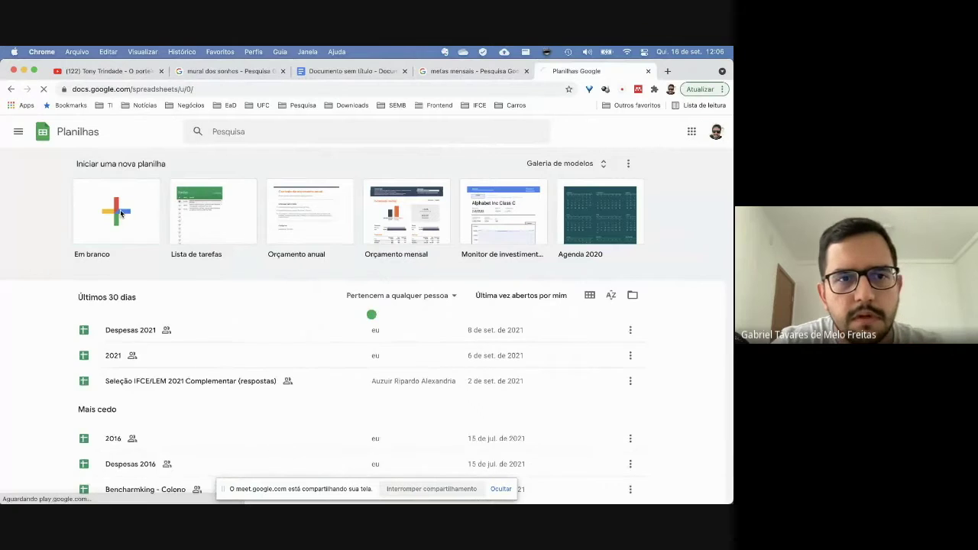
pyautogui.click(125, 245)
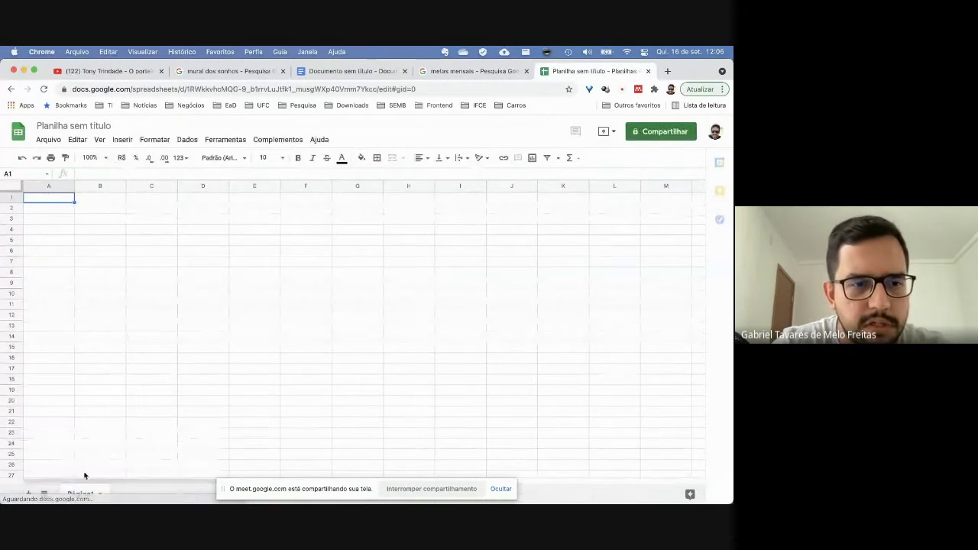
# - Rename the spreadsheet's first sheet as Jan
pyautogui.doubleClick(83, 494)
pyautogui.write('Jan')
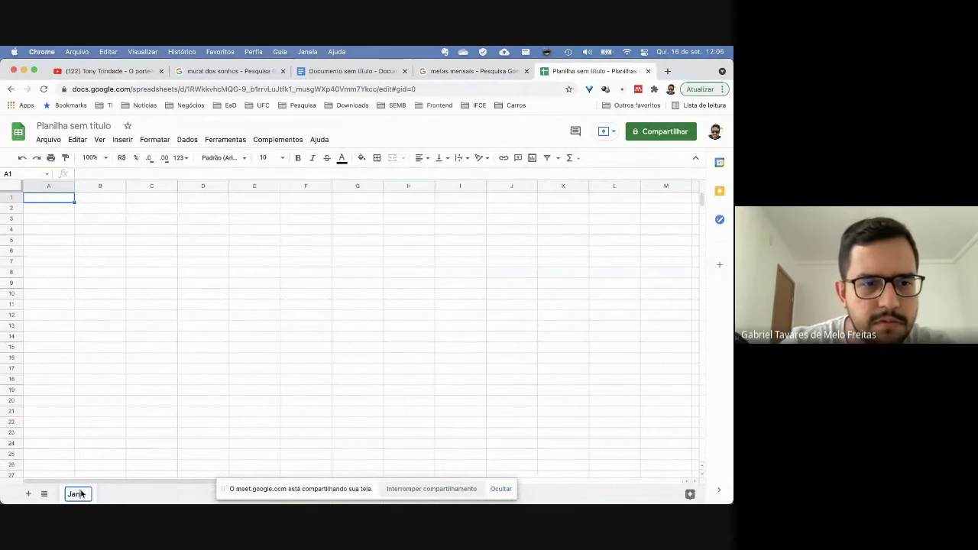
pyautogui.press('Return')
# - Add two more sheets to the spreadsheet, named Fev and Mar
pyautogui.click(28, 494)
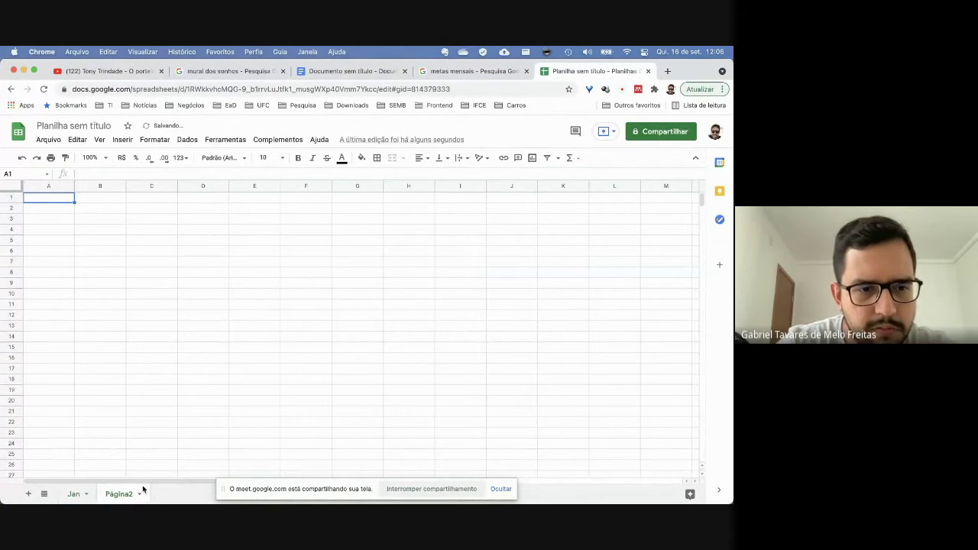
pyautogui.doubleClick(119, 494)
pyautogui.write('Fev')
pyautogui.press('Return')
pyautogui.click(28, 494)
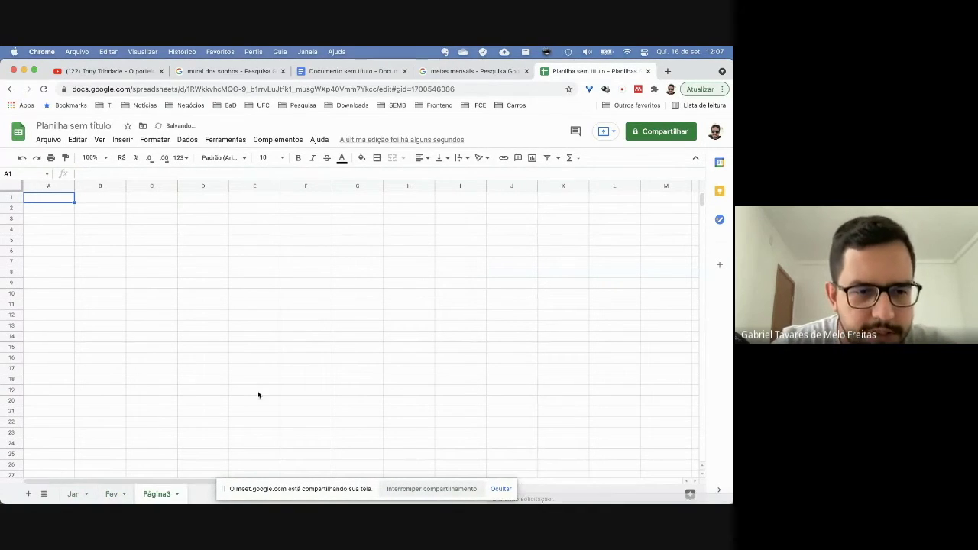
pyautogui.doubleClick(157, 494)
pyautogui.write('Mar')
pyautogui.press('Return')
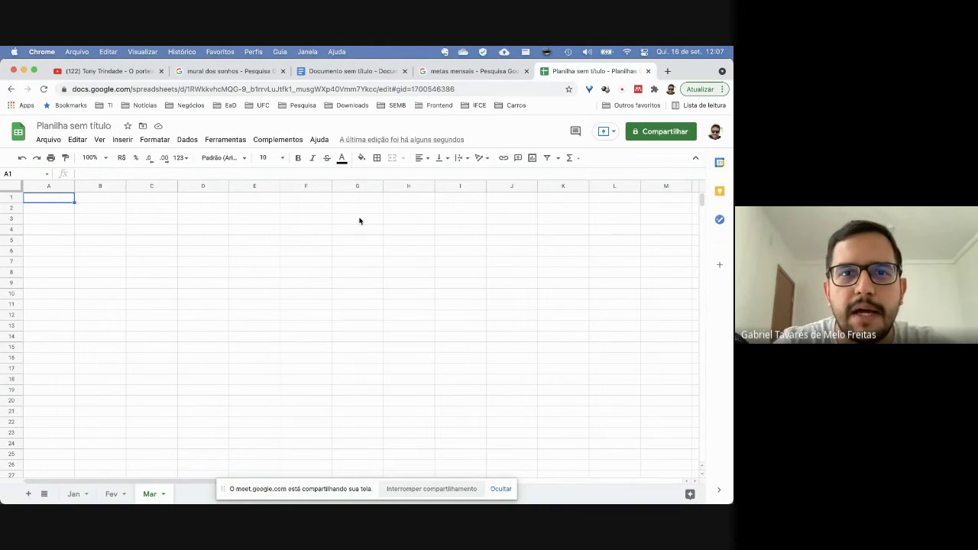
# - Switch to the untitled dream board document and name it "Mural dos Sonhos - 2021"
pyautogui.click(334, 70)
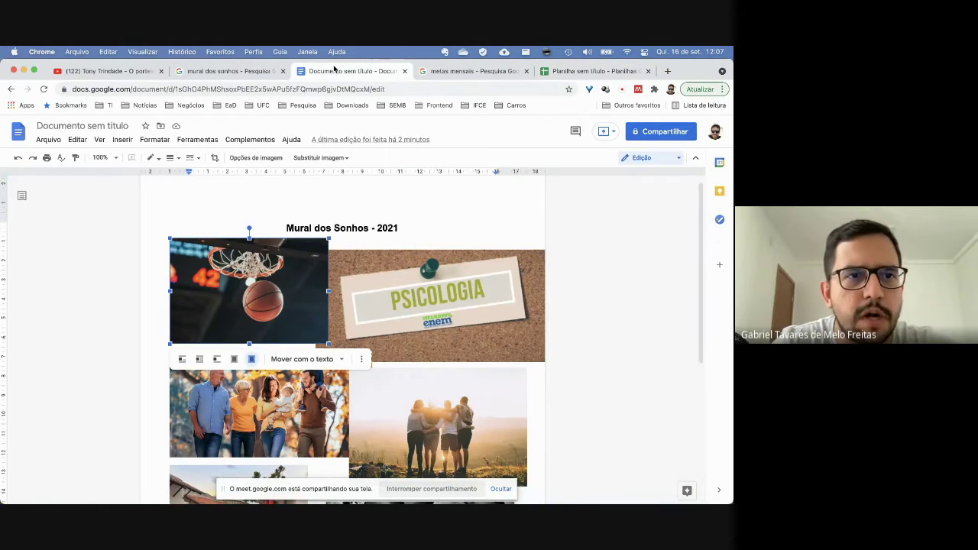
pyautogui.click(413, 228)
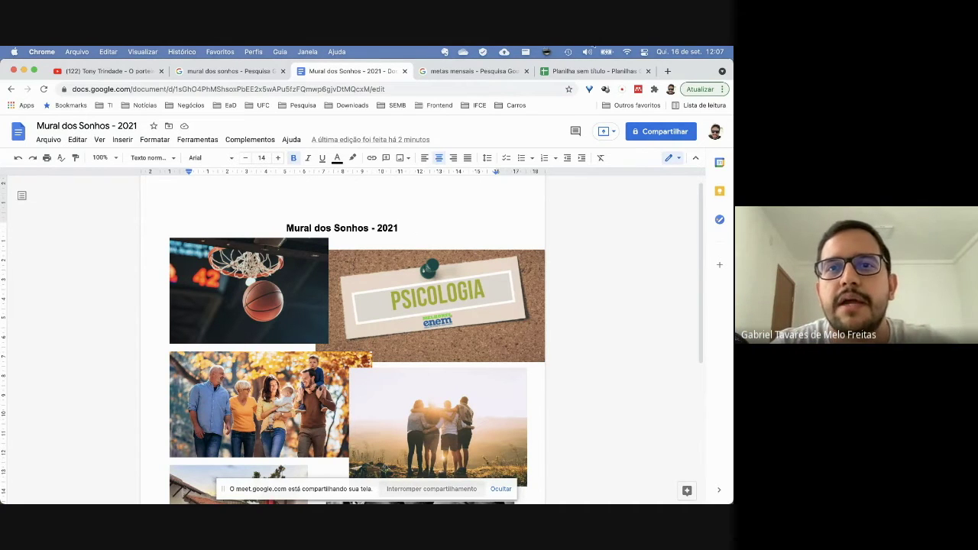
# - Activate the spreadsheet's Jan sheet, and append "(MACRO)" to the heading of the "Mural dos Sonhos - 2021" document
pyautogui.click(571, 71)
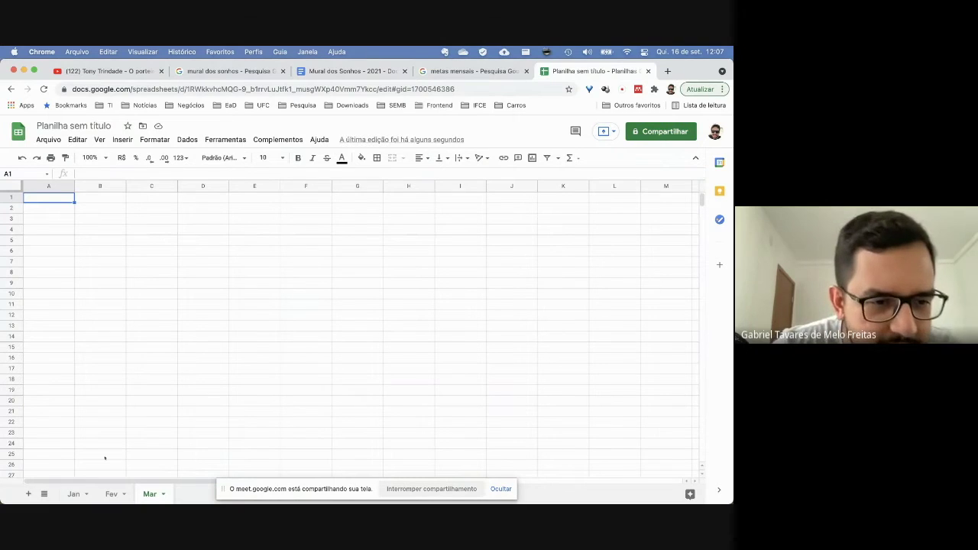
pyautogui.click(74, 495)
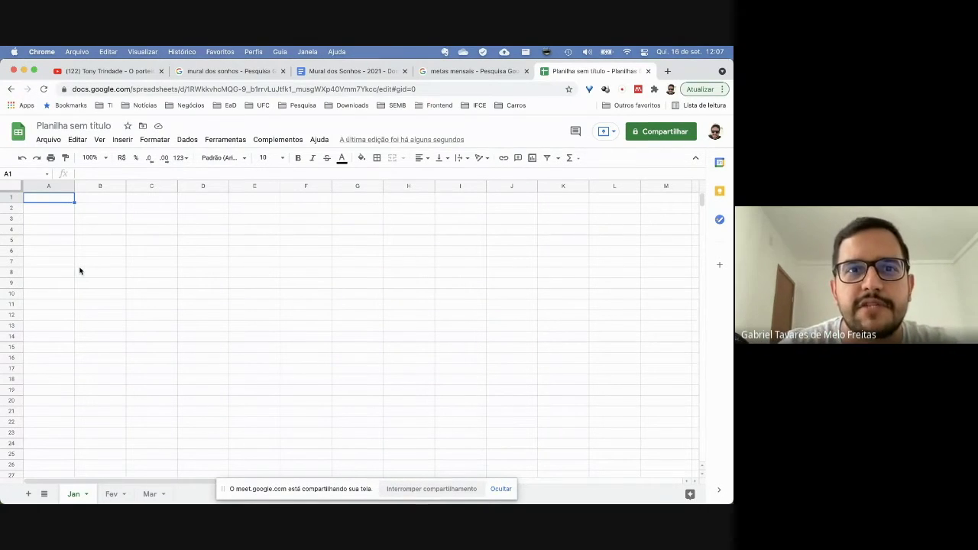
pyautogui.click(345, 70)
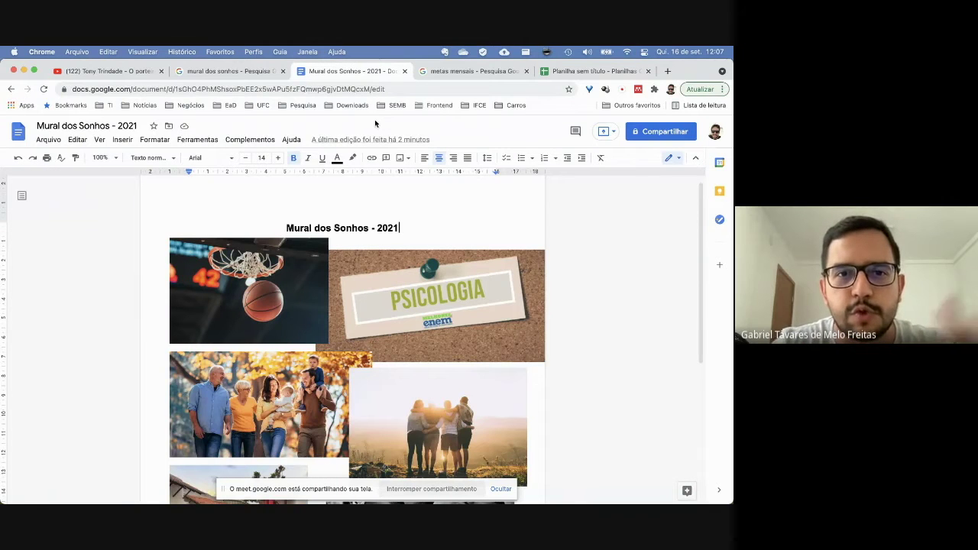
pyautogui.write('(MACRO)')
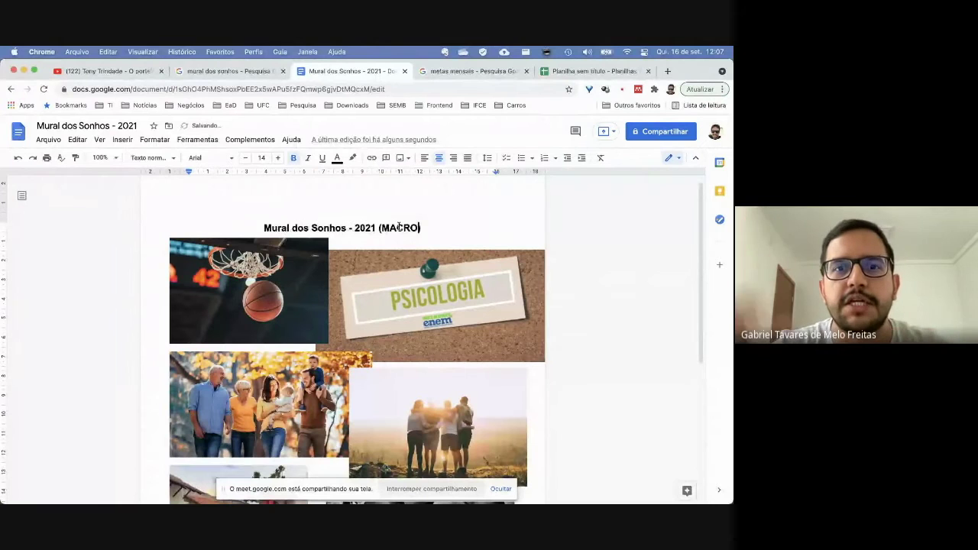
# - Switch to the untitled spreadsheet and rename it "Metas Mensais"
pyautogui.click(570, 74)
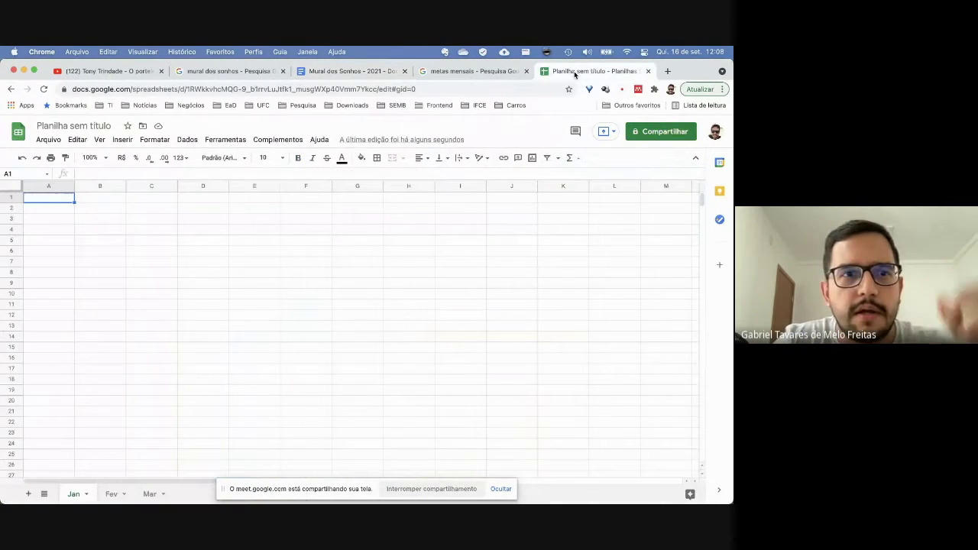
pyautogui.click(83, 127)
pyautogui.write('Metas Mens')
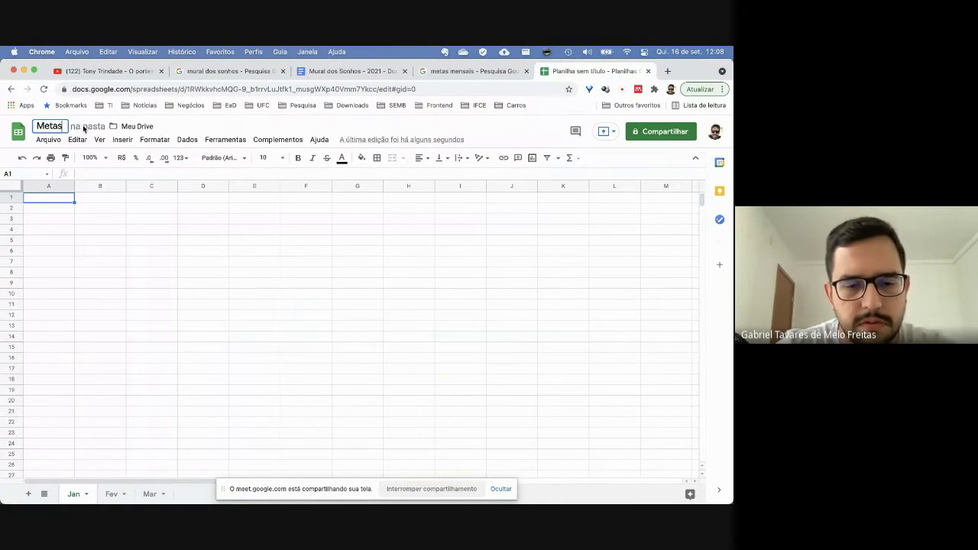
pyautogui.write('ais')
pyautogui.press('Return')
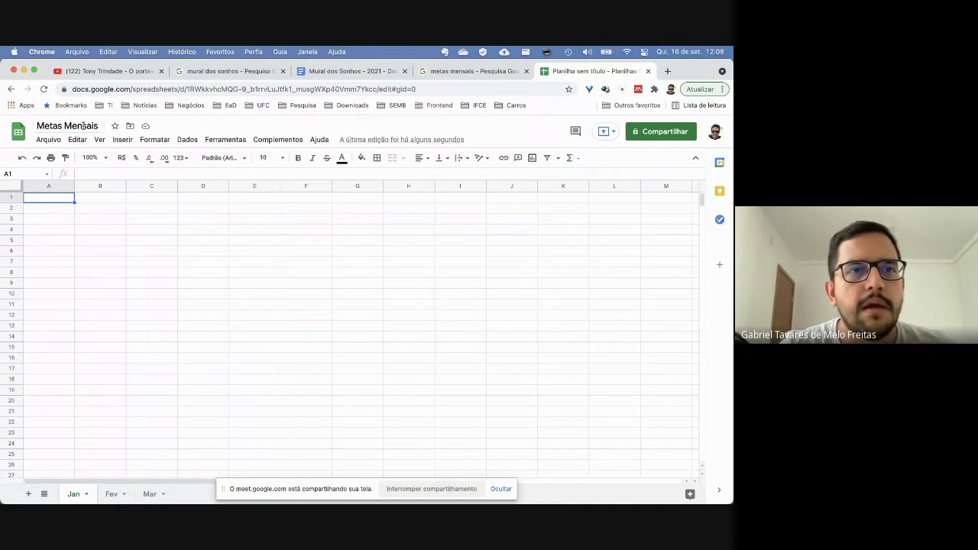
# - Widen column A of the Jan sheet to about four times its width and enter "Treinar arremessos" in A1
pyautogui.click(91, 253)
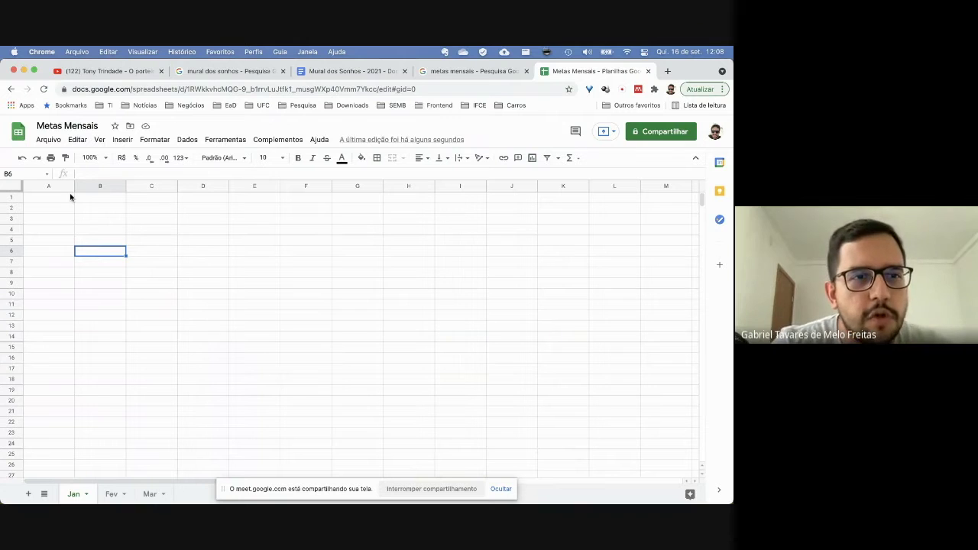
pyautogui.moveTo(74, 187); pyautogui.dragTo(229, 194)
pyautogui.click(100, 200)
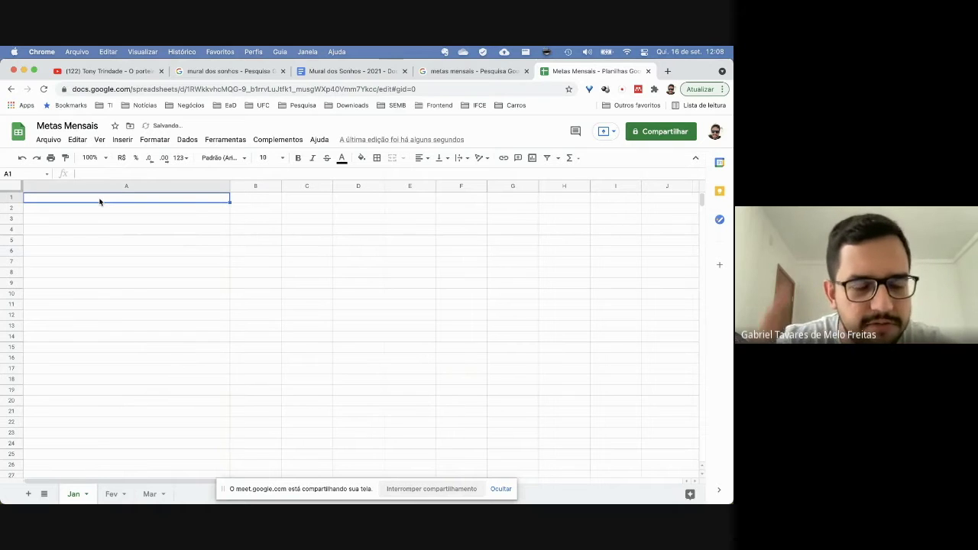
pyautogui.write('Trenai')
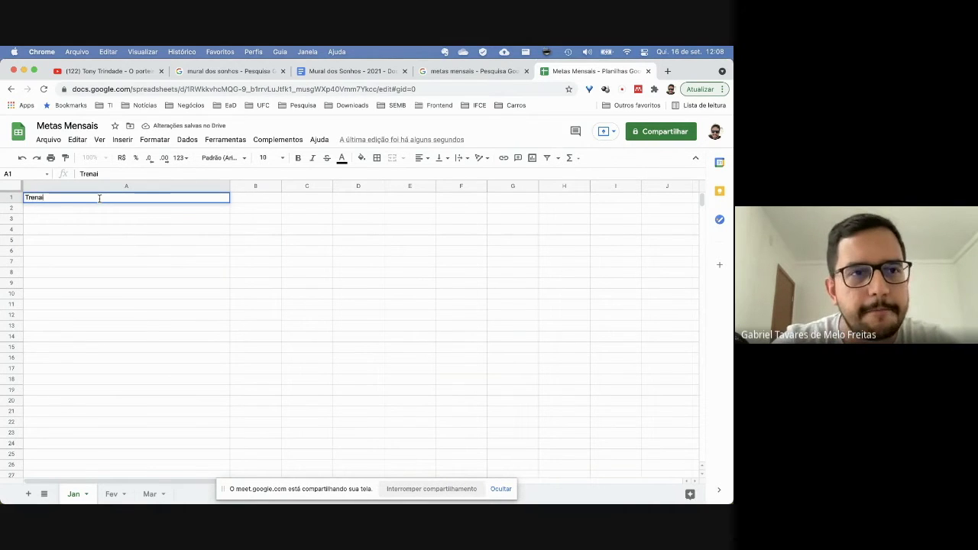
pyautogui.press('BackSpace')
pyautogui.press('BackSpace')
pyautogui.press('BackSpace')
pyautogui.press('BackSpace')
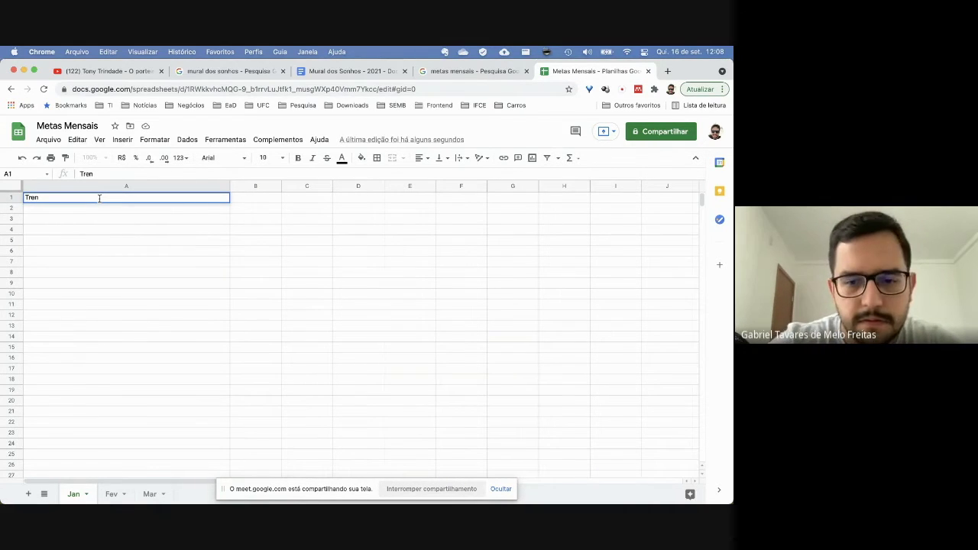
pyautogui.write('inar arremessos')
pyautogui.press('Return')
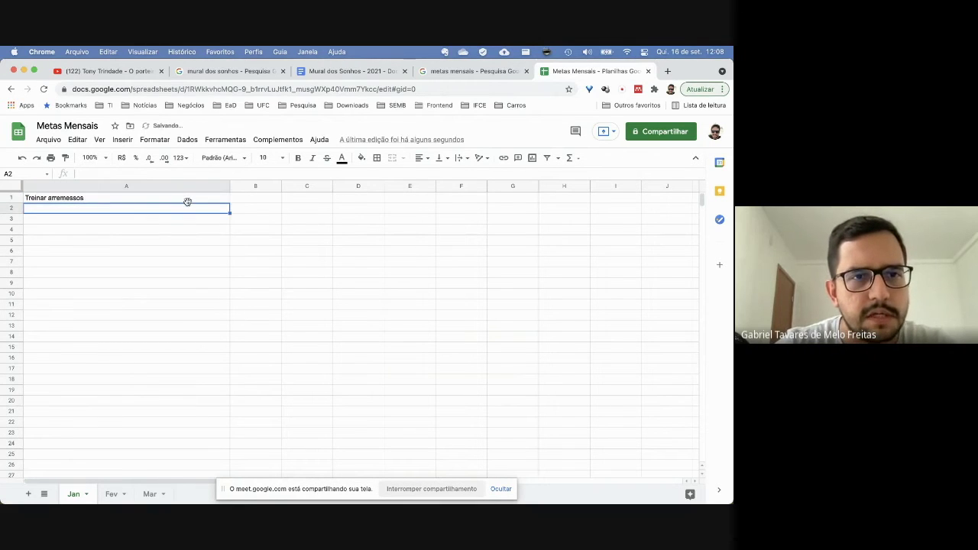
# - Enter the category "Basquete" in B1, beside the first January goal
pyautogui.click(255, 200)
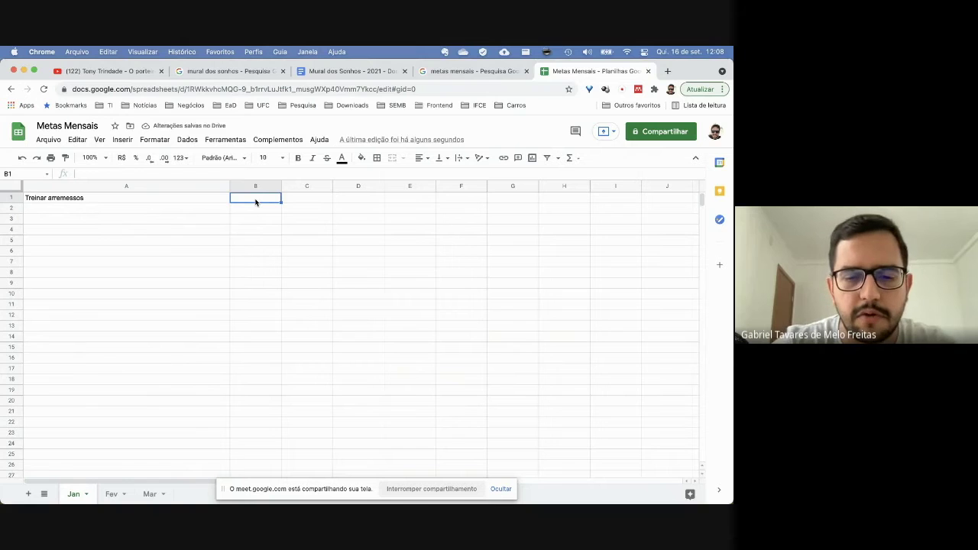
pyautogui.write('B')
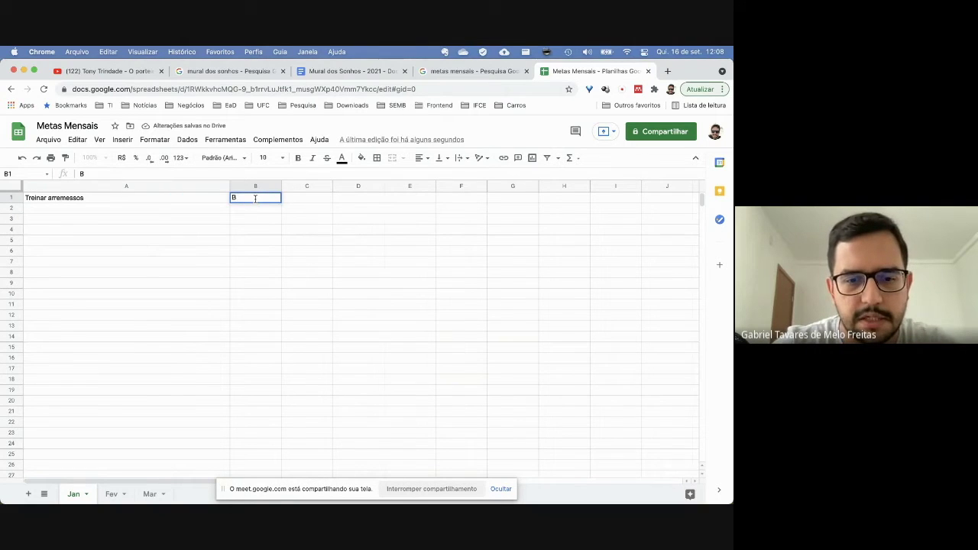
pyautogui.write('asquete')
pyautogui.press('Return')
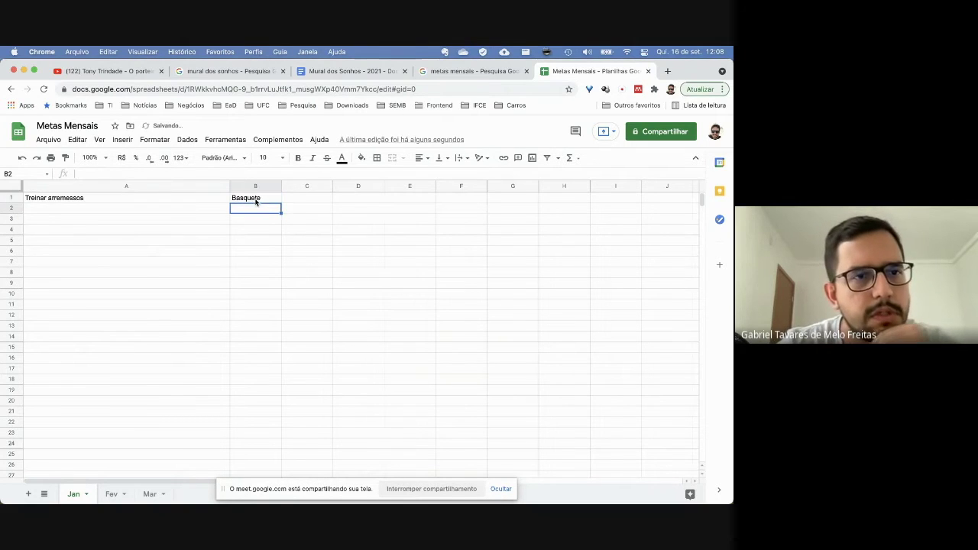
# - Copy the goal and category in A1:B1 of the Jan sheet to A1 of the Fev sheet
pyautogui.click(190, 198)
pyautogui.hotkey('shift', 'Right')
pyautogui.press('super+c')
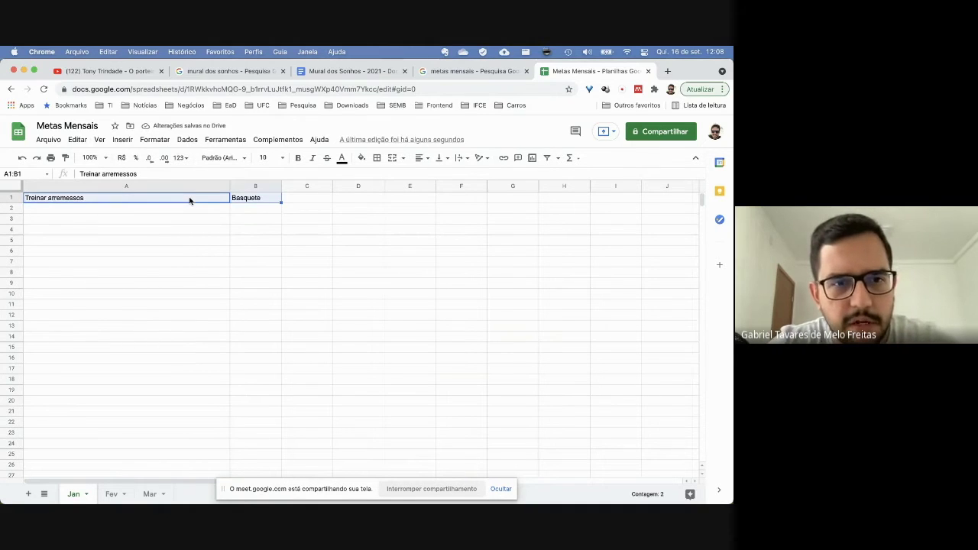
pyautogui.click(113, 494)
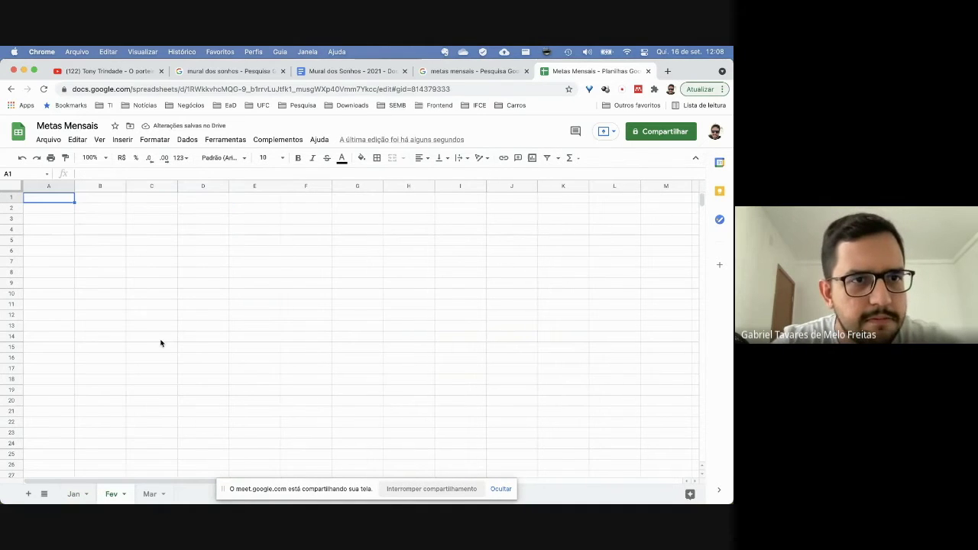
pyautogui.press('super+v')
# - Widen column A of the Fev sheet to fit goal descriptions and replace the goal in A1 with "Toque de bola"
pyautogui.moveTo(74, 186); pyautogui.dragTo(237, 187)
pyautogui.doubleClick(67, 199)
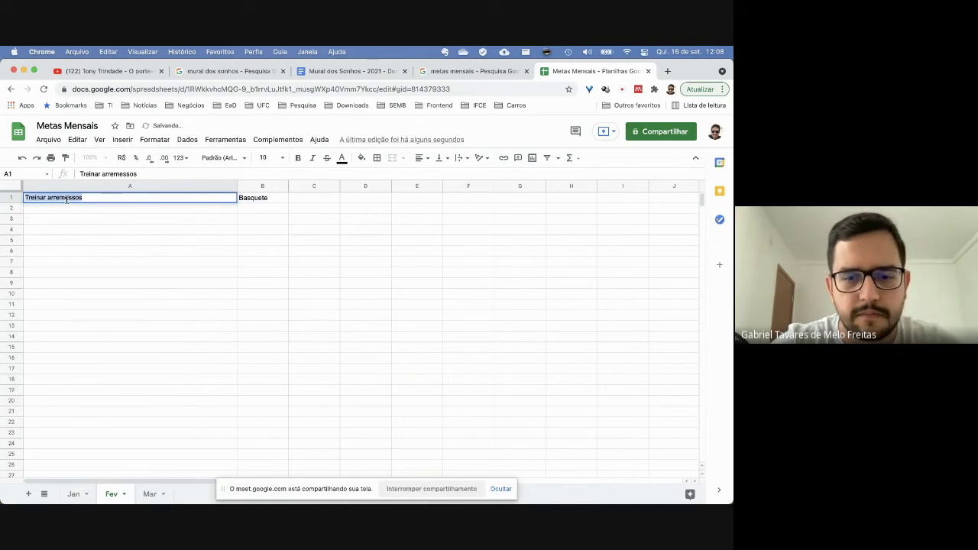
pyautogui.write('Toque de bola')
pyautogui.press('Return')
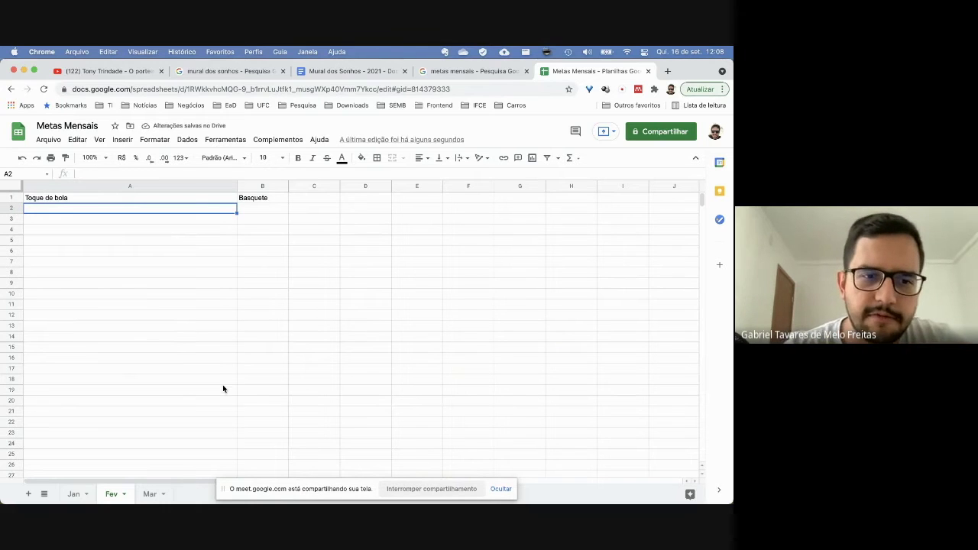
# - On the Jan sheet, enter the category "Enem" in B2, below "Basquete"
pyautogui.click(73, 495)
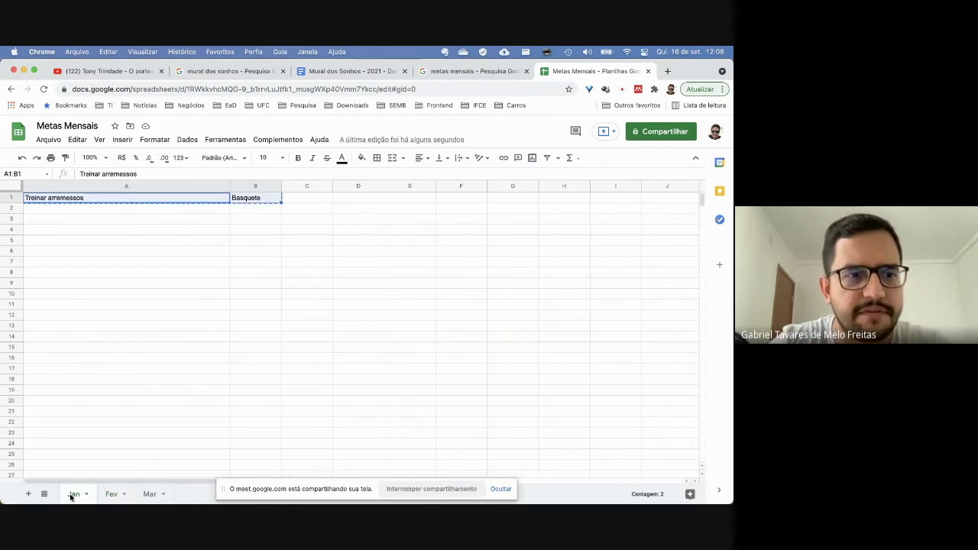
pyautogui.click(273, 208)
pyautogui.write('Enem')
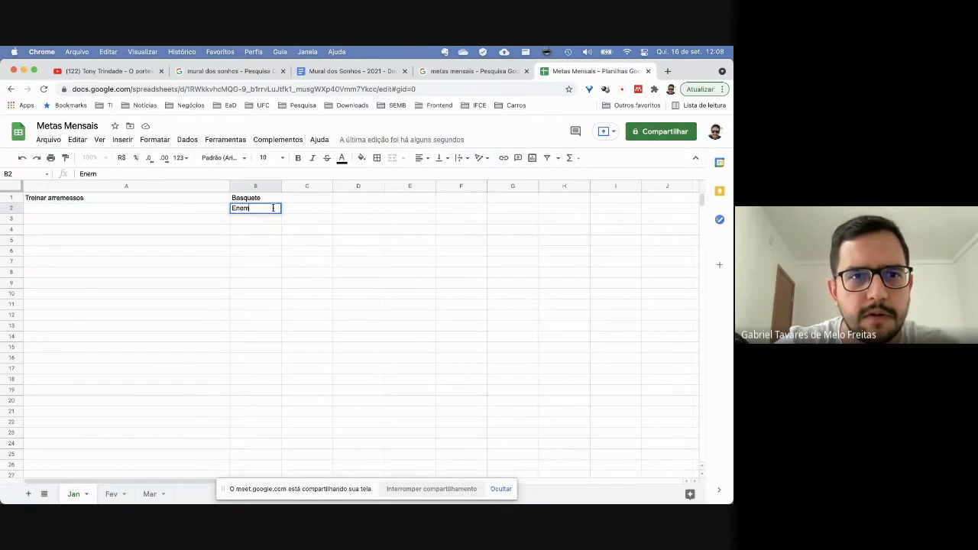
pyautogui.press('Left')
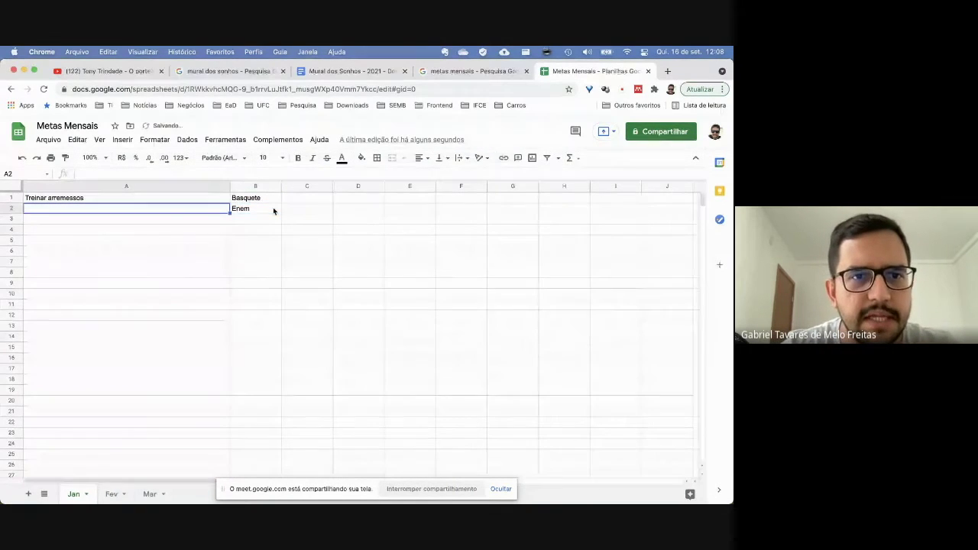
# - Insert a row above the first January goal and enter the headers "Descrição" in A1 and "Sonho" in B1
pyautogui.click(15, 198)
pyautogui.rightClick(15, 198)
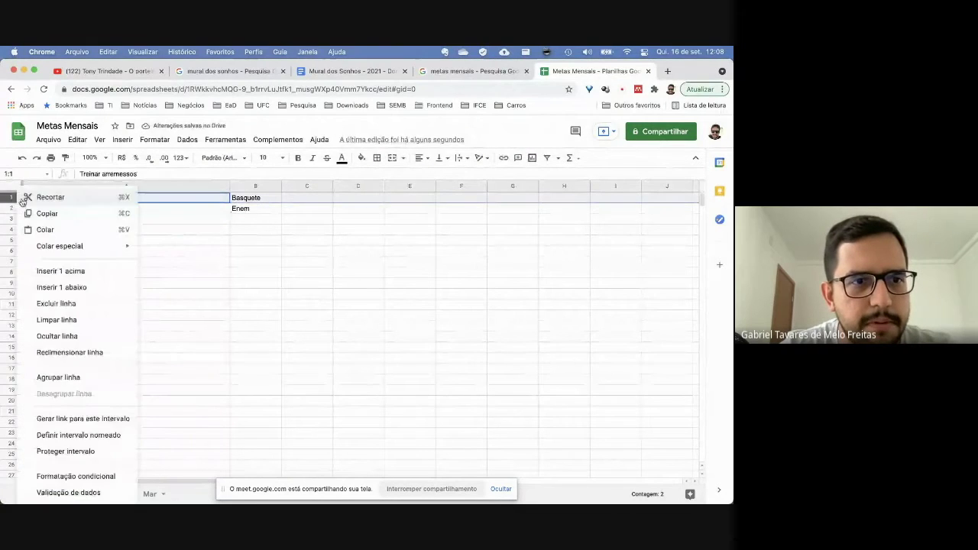
pyautogui.click(63, 272)
pyautogui.click(260, 200)
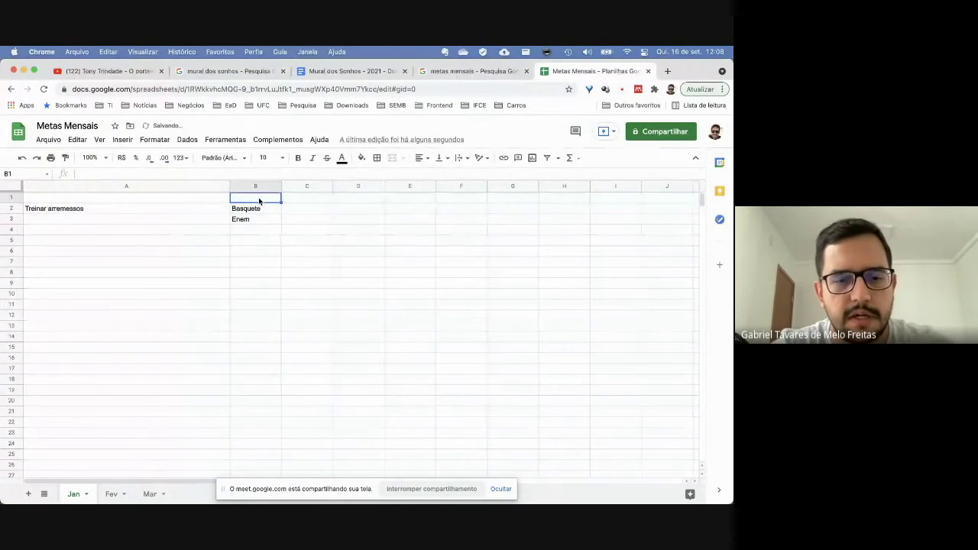
pyautogui.write('Sonho')
pyautogui.press('Left')
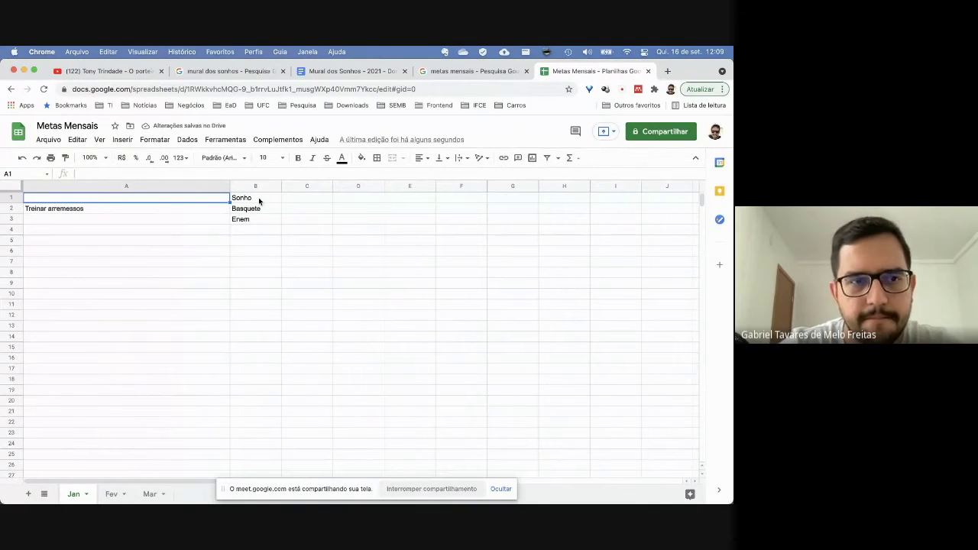
pyautogui.write('Descri')
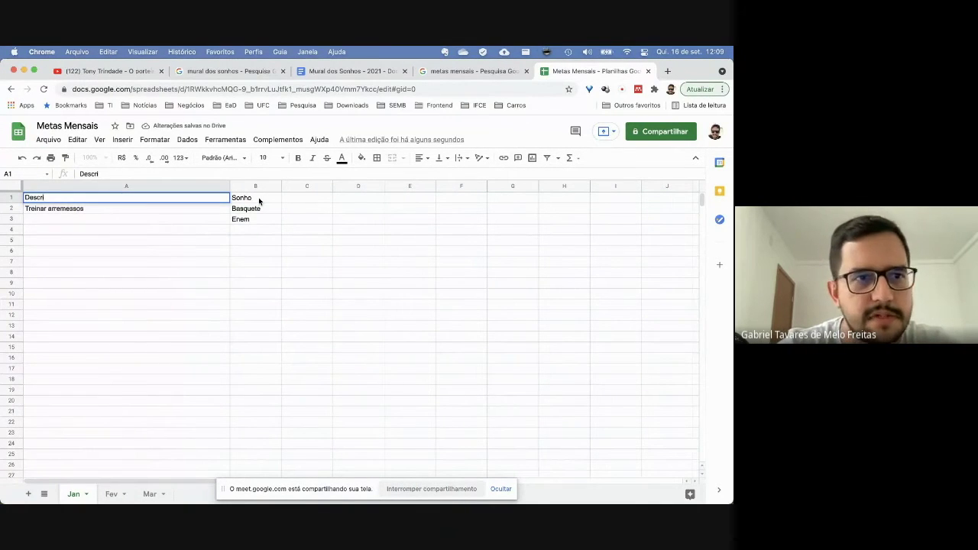
pyautogui.write('ção')
pyautogui.press('Return')
# - Enter the goal "Biologia (cap. 1, 2, 3)" in A3, beside the Enem category
pyautogui.press('Down')
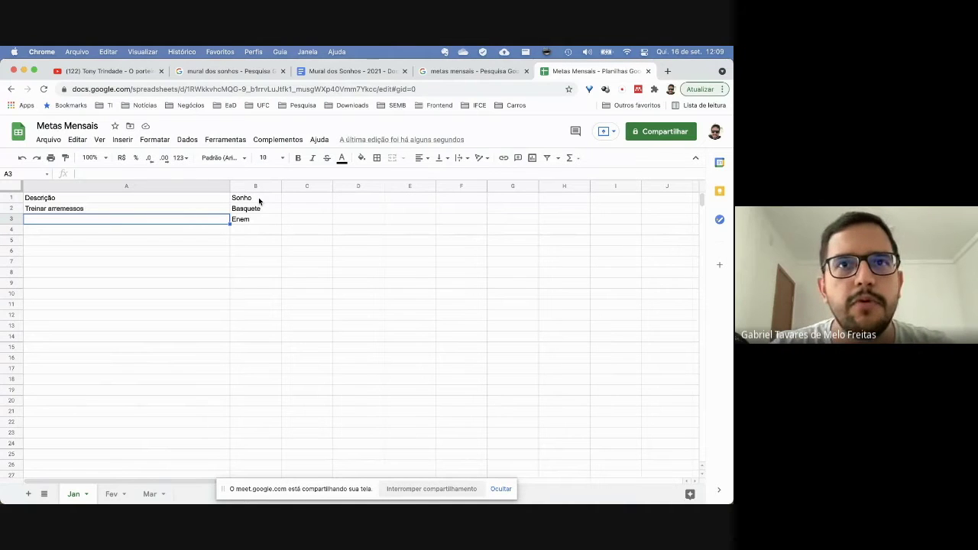
pyautogui.write('Biologia (')
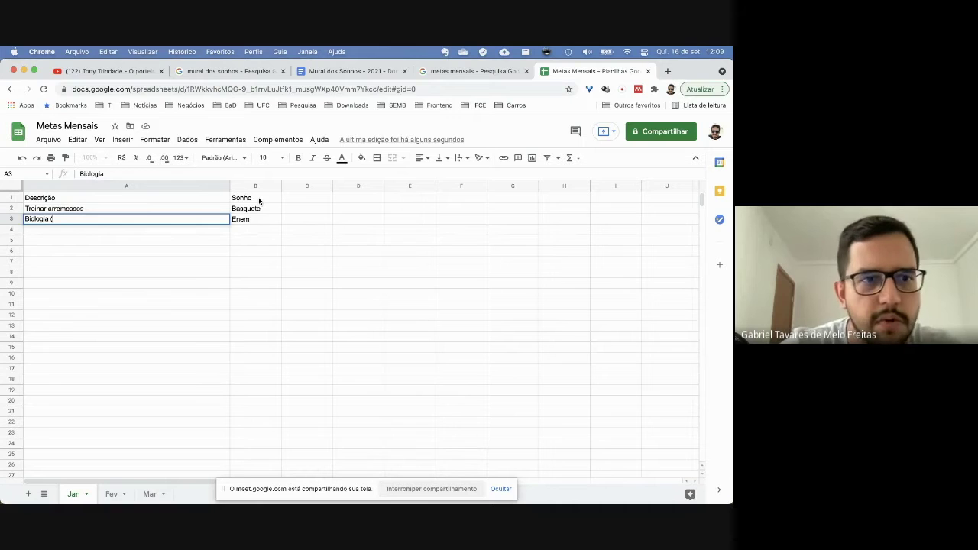
pyautogui.write('cap. 1')
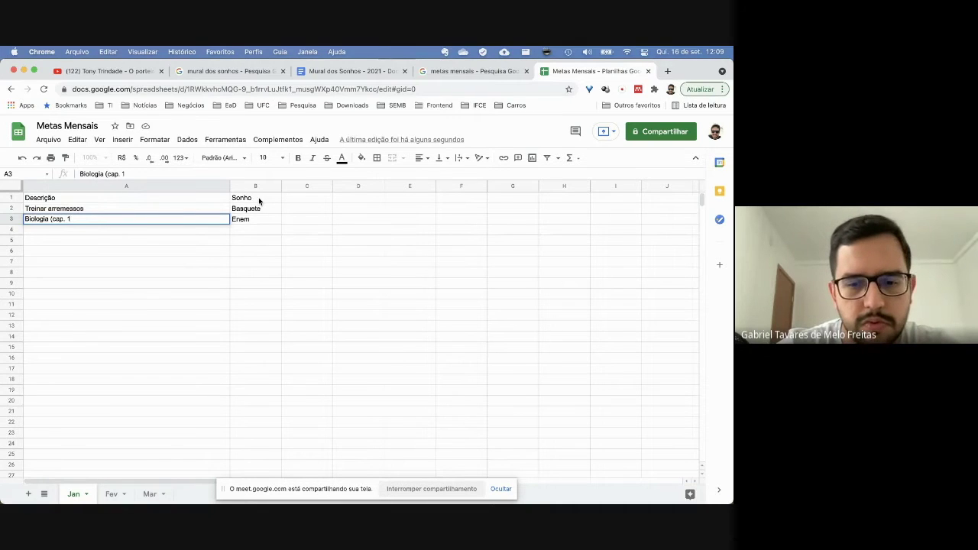
pyautogui.write(',2 3')
pyautogui.press('Right')
pyautogui.press('Left')
pyautogui.press('Return')
pyautogui.write(')')
pyautogui.write(',')
pyautogui.press('Left')
pyautogui.press('Left')
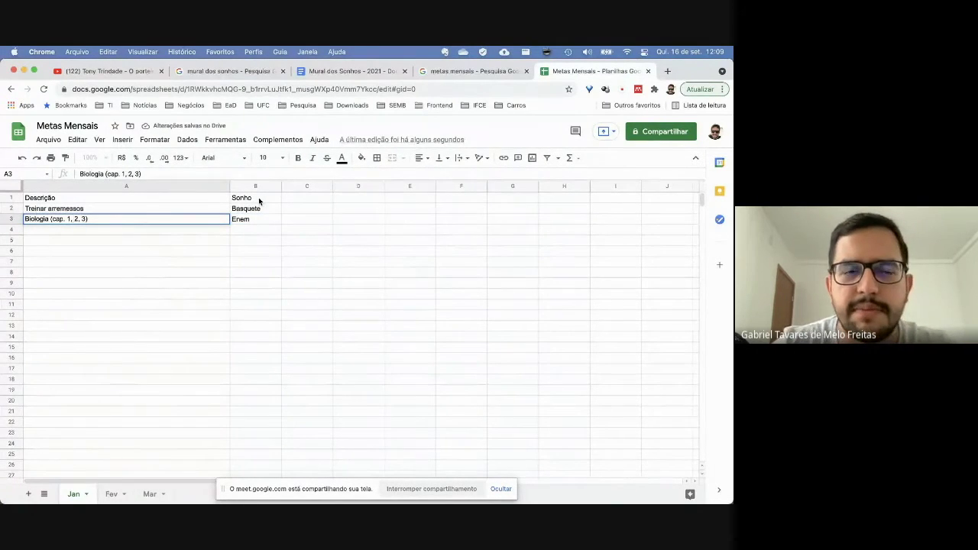
pyautogui.press('Return')
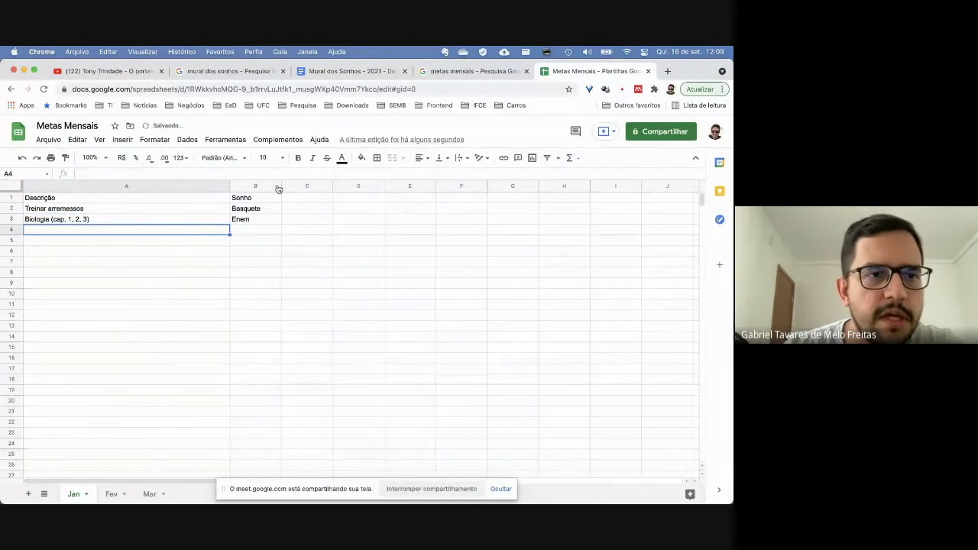
# - Copy the Biologia goal to A4 and change its subject so it reads "Matemática (cap. 1, 2, 3)"
pyautogui.click(131, 217)
pyautogui.hotkey('ctrl', 'c')
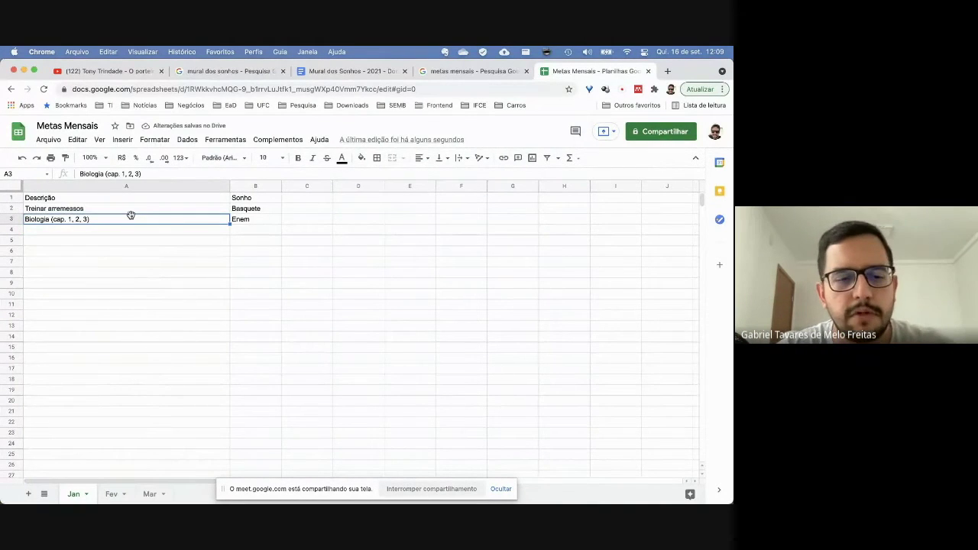
pyautogui.press('Down')
pyautogui.hotkey('ctrl', 'v')
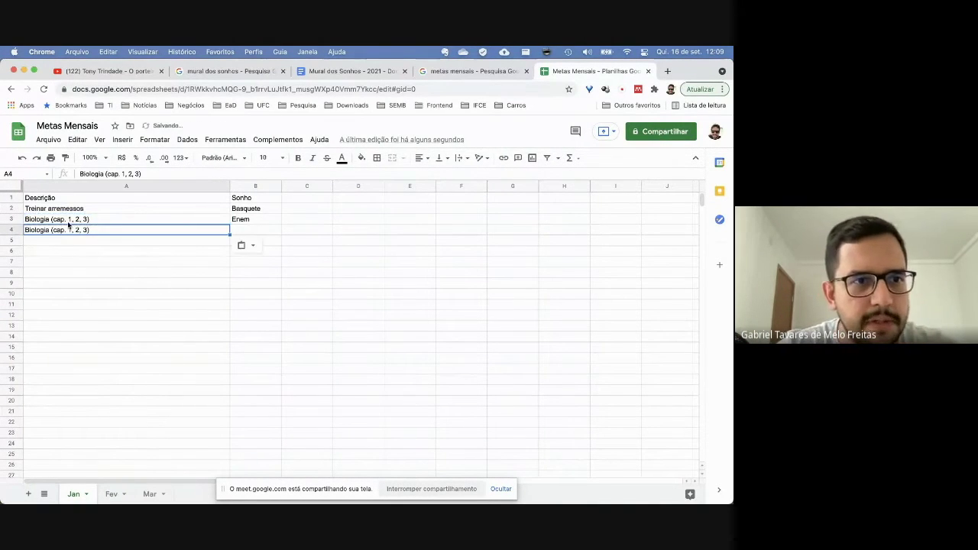
pyautogui.doubleClick(27, 230)
pyautogui.doubleClick(27, 230)
pyautogui.write('Matematica')
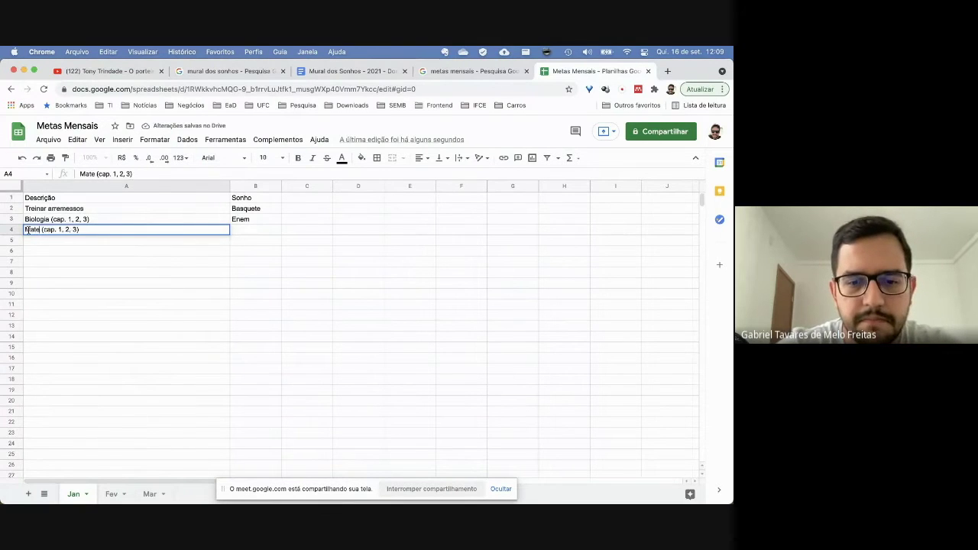
pyautogui.press('Left')
pyautogui.press('Left')
pyautogui.press('Left')
pyautogui.press('Left')
pyautogui.press('BackSpace')
pyautogui.write('á')
pyautogui.press('Return')
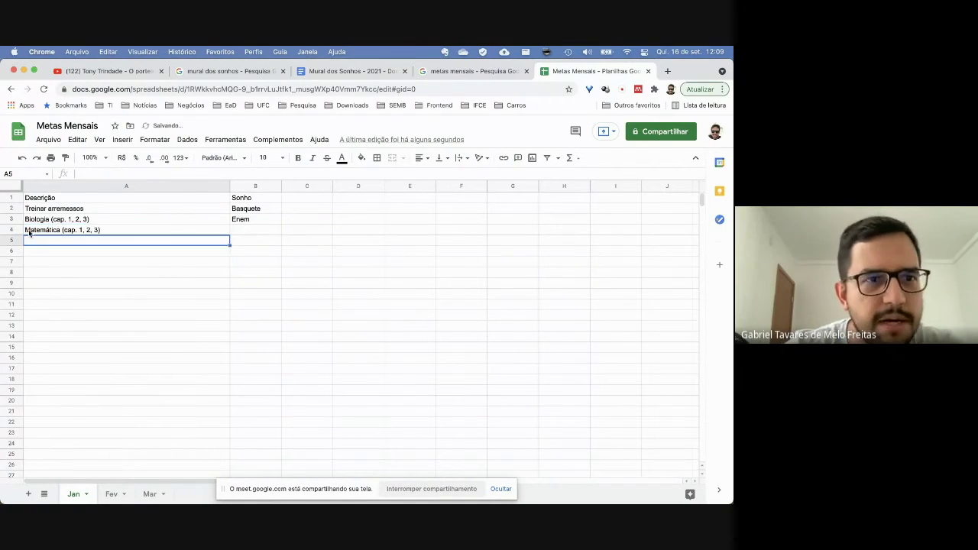
# - Copy the category "Enem" from B3 to B4 for the Matemática goal
pyautogui.click(261, 221)
pyautogui.hotkey('ctrl', 'c')
pyautogui.press('Down')
pyautogui.hotkey('ctrl', 'v')
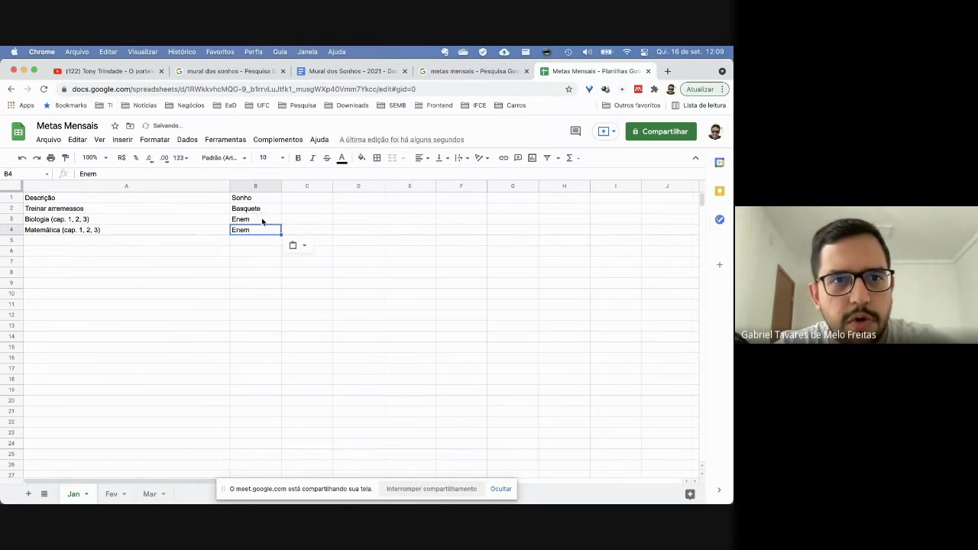
pyautogui.press('Left')
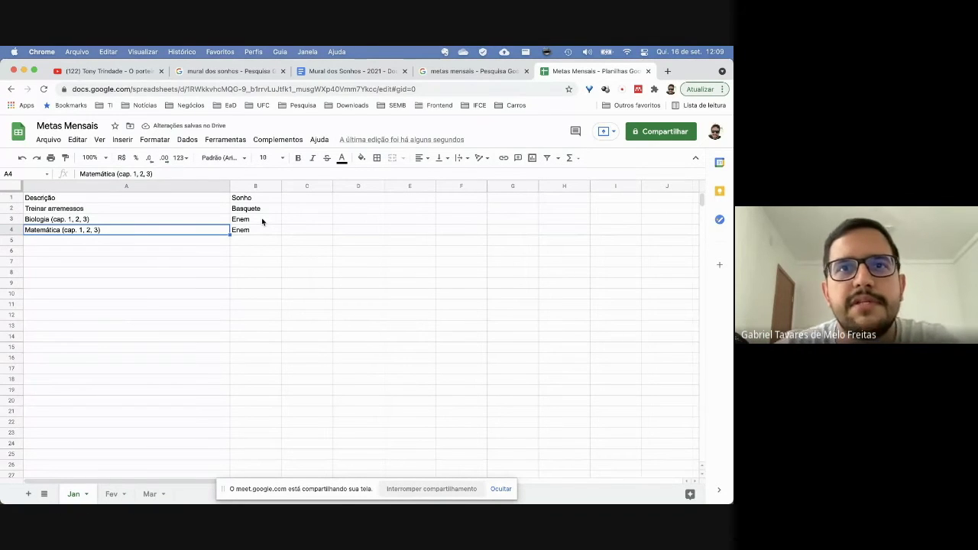
pyautogui.press('Tab')
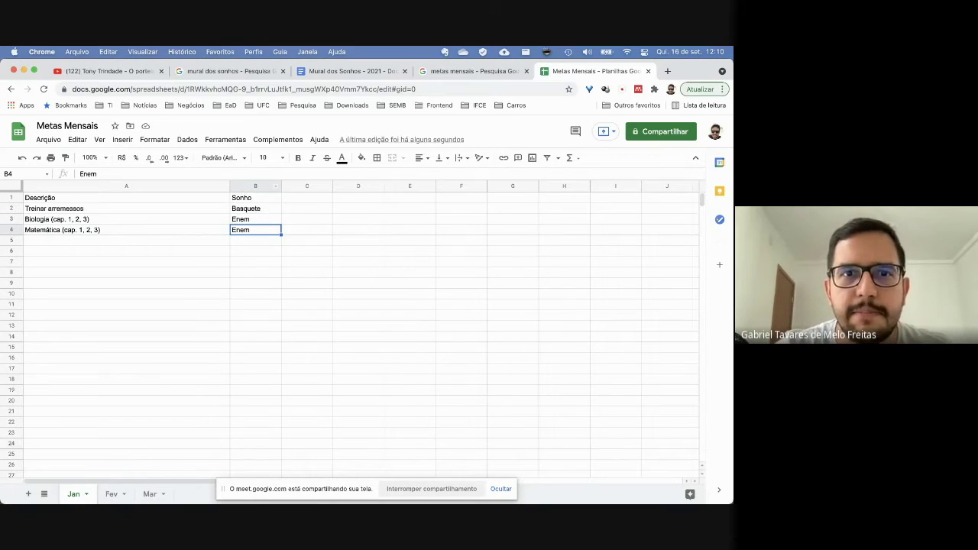
# - Review the images in the "Mural dos Sonhos - 2021" document for another dream, returning to the Metas Mensais sheet
pyautogui.click(337, 71)
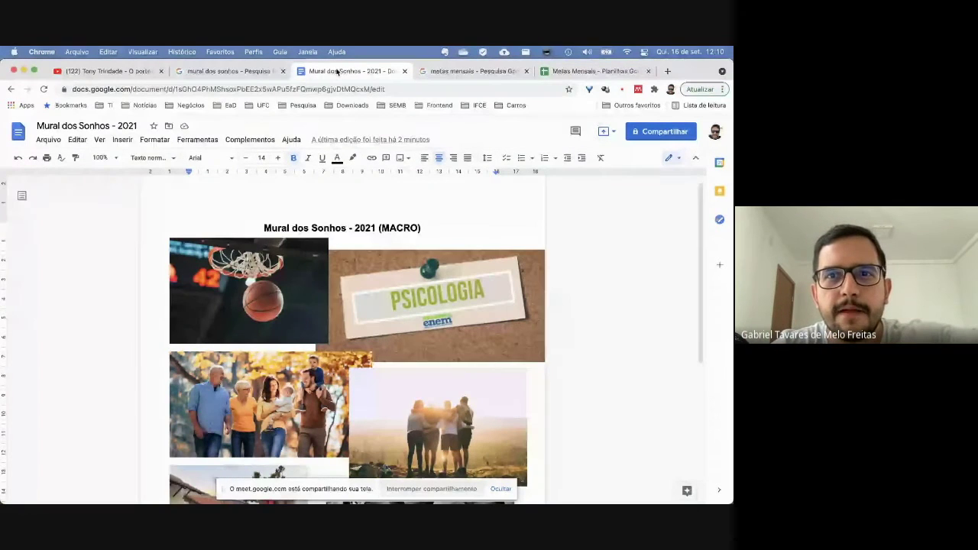
pyautogui.hotkey('ctrl', 'Tab')
pyautogui.hotkey('ctrl', 'Tab')
pyautogui.click(255, 242)
pyautogui.press('Left')
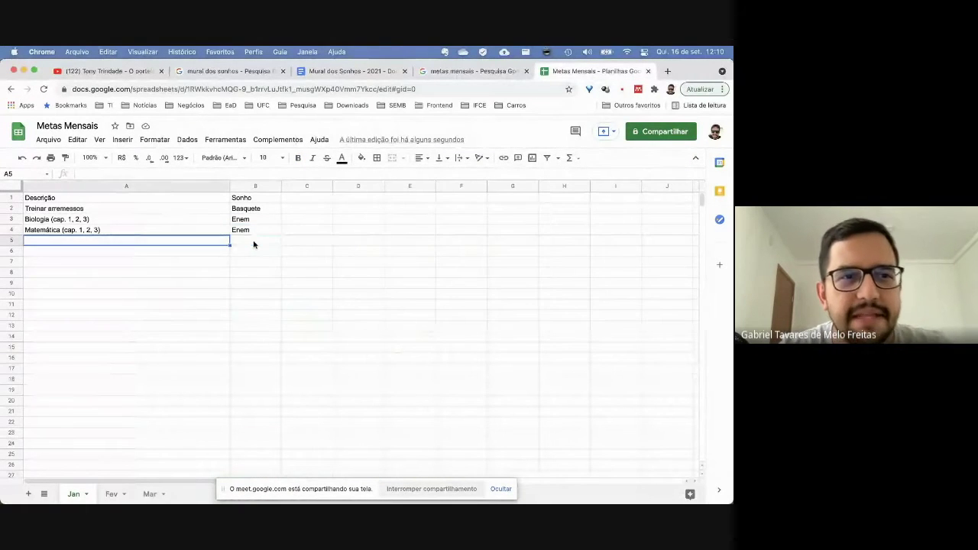
pyautogui.click(352, 72)
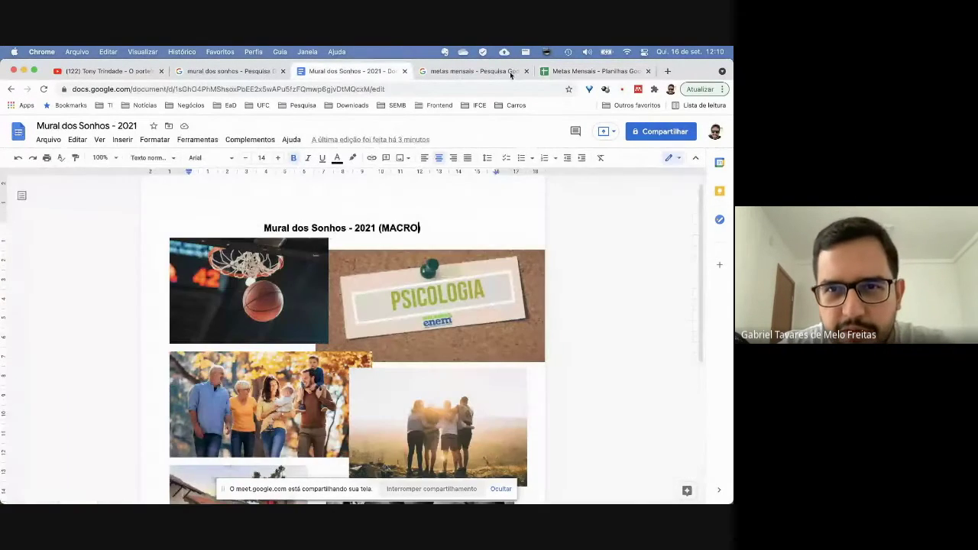
pyautogui.hotkey('ctrl', 'Tab')
pyautogui.hotkey('ctrl', 'Tab')
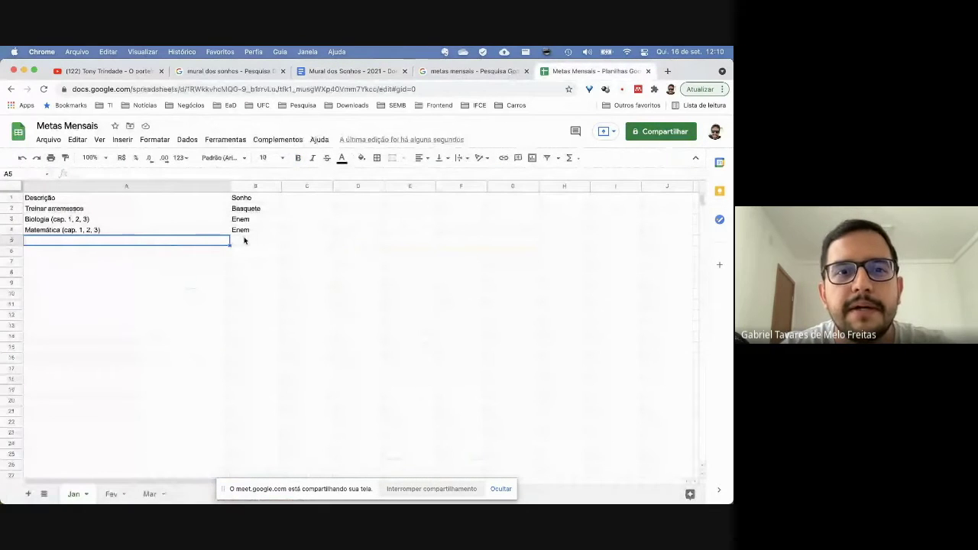
# - Enter the dream "Pipa" in B5, below the Enem entries
pyautogui.click(245, 241)
pyautogui.write('Pipa')
pyautogui.press('Return')
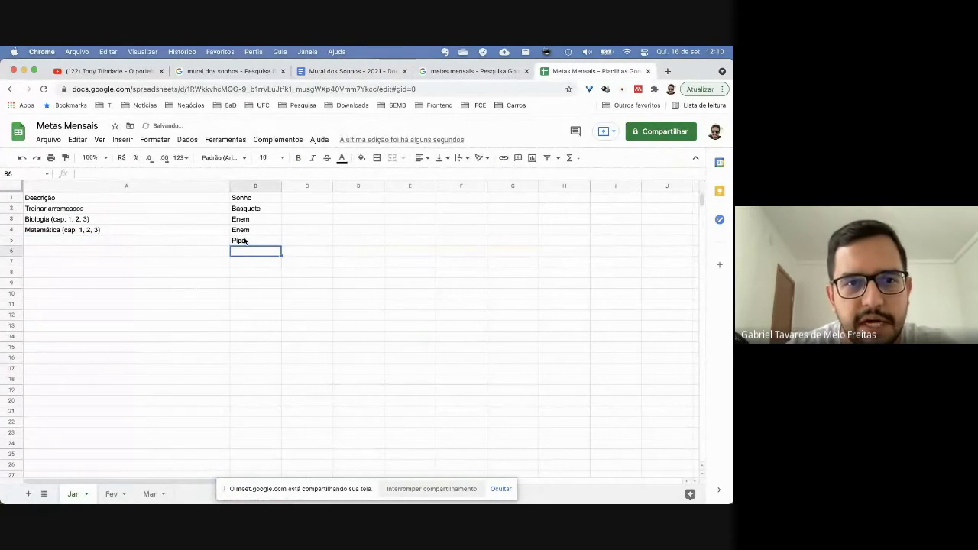
# - Enter the goal "Juntar 50 por semana" in A5, beside the Pipa dream
pyautogui.press('Left')
pyautogui.press('Up')
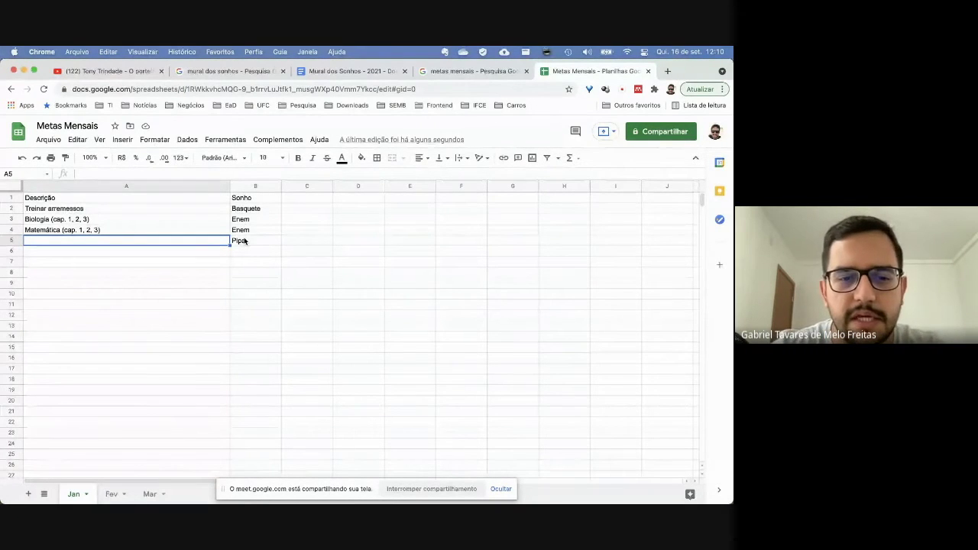
pyautogui.write('Juntar')
pyautogui.write('R$')
pyautogui.press('BackSpace')
pyautogui.press('BackSpace')
pyautogui.write('50 por semana')
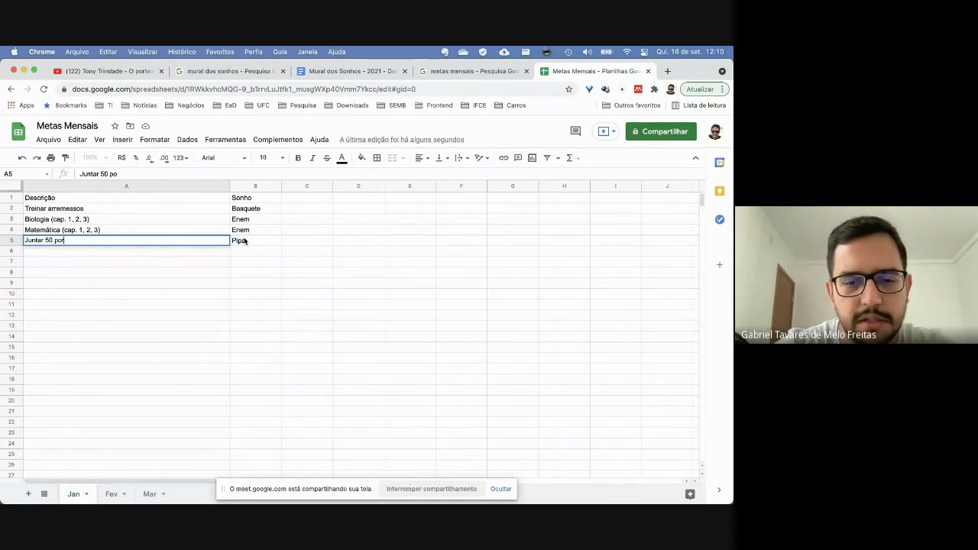
pyautogui.press('Return')
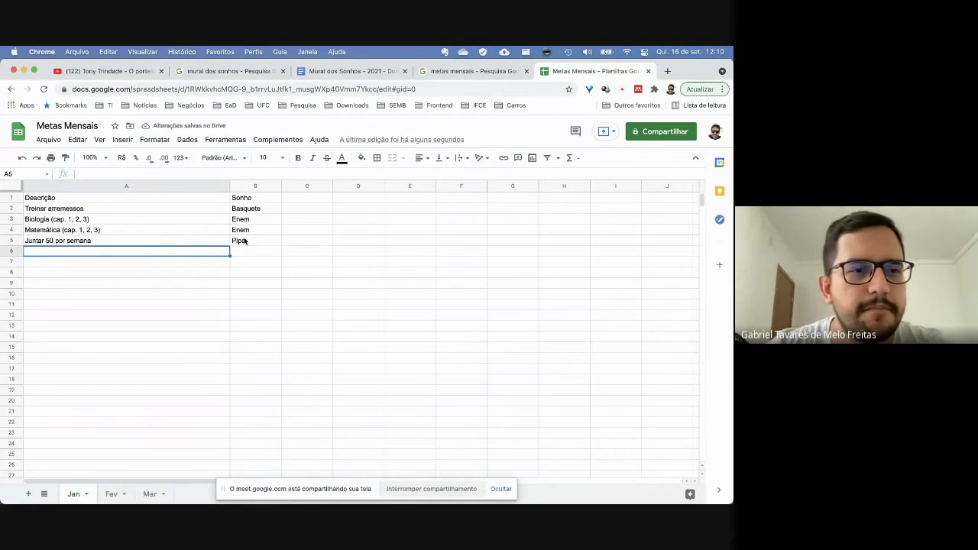
pyautogui.press('Up')
pyautogui.press('Return')
pyautogui.press('Left')
pyautogui.press('Left')
pyautogui.press('Left')
pyautogui.press('Left')
pyautogui.press('Left')
pyautogui.press('Left')
pyautogui.press('Left')
pyautogui.press('Left')
pyautogui.press('Left')
pyautogui.press('Left')
pyautogui.press('Left')
pyautogui.hotkey('shift', 'Left')
pyautogui.hotkey('shift', 'Left')
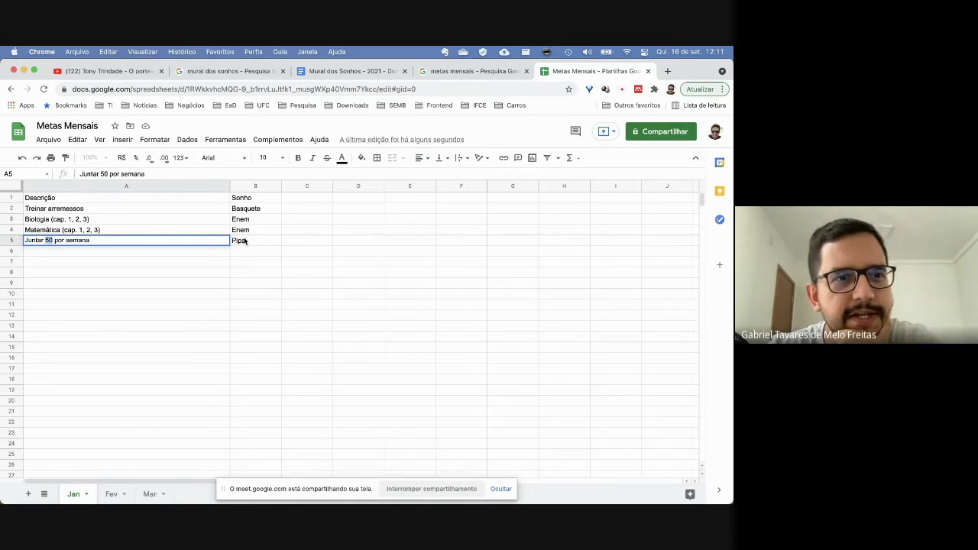
pyautogui.press('Return')
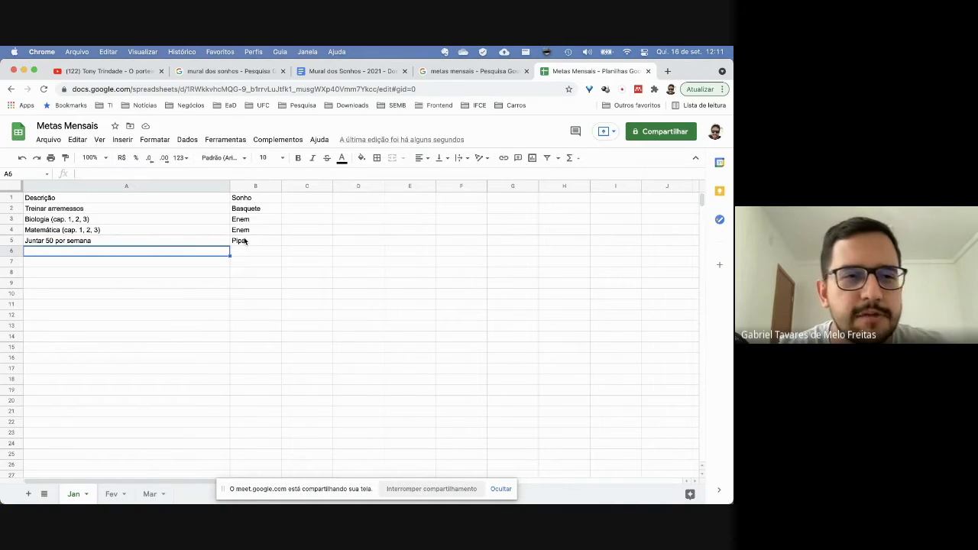
pyautogui.press('Up')
pyautogui.click(244, 241)
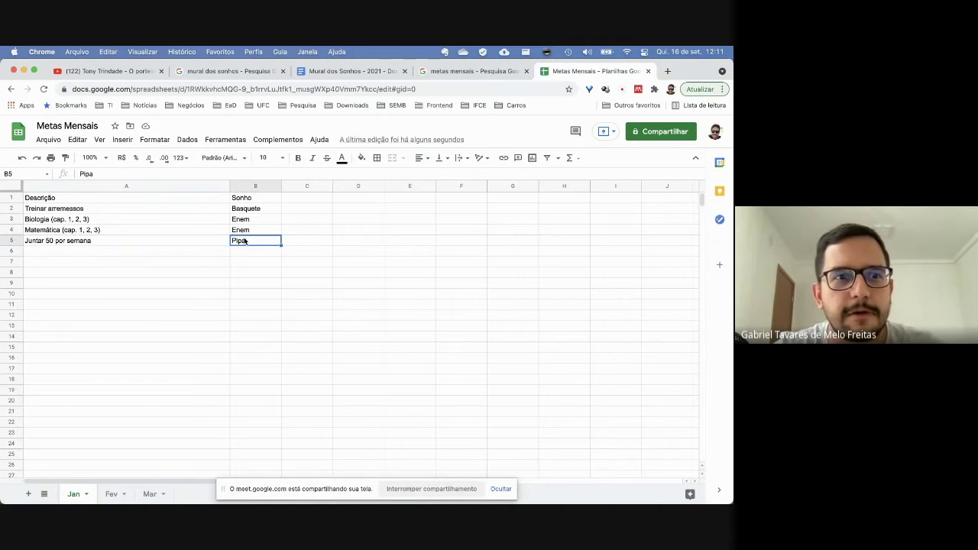
pyautogui.moveTo(245, 241); pyautogui.dragTo(115, 240)
pyautogui.hotkey('ctrl', 'c')
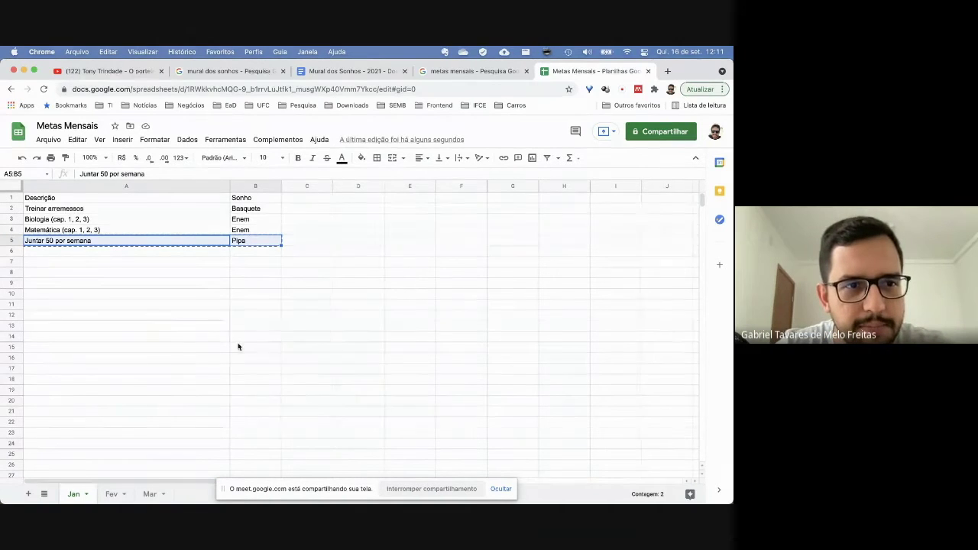
pyautogui.click(158, 257)
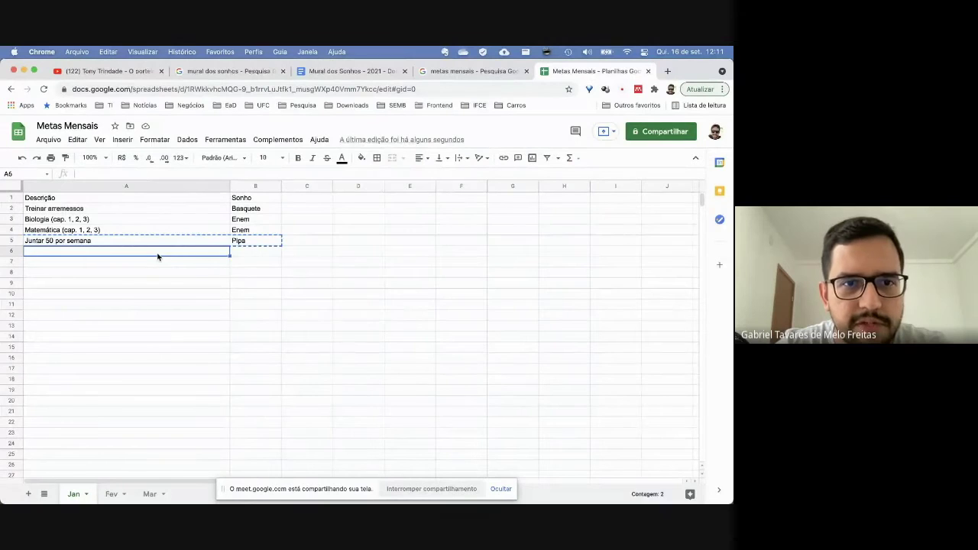
# - Append "(200)" to the goal in A5 of the Jan sheet, making it "Juntar 50 por semana (200)"
pyautogui.click(195, 241)
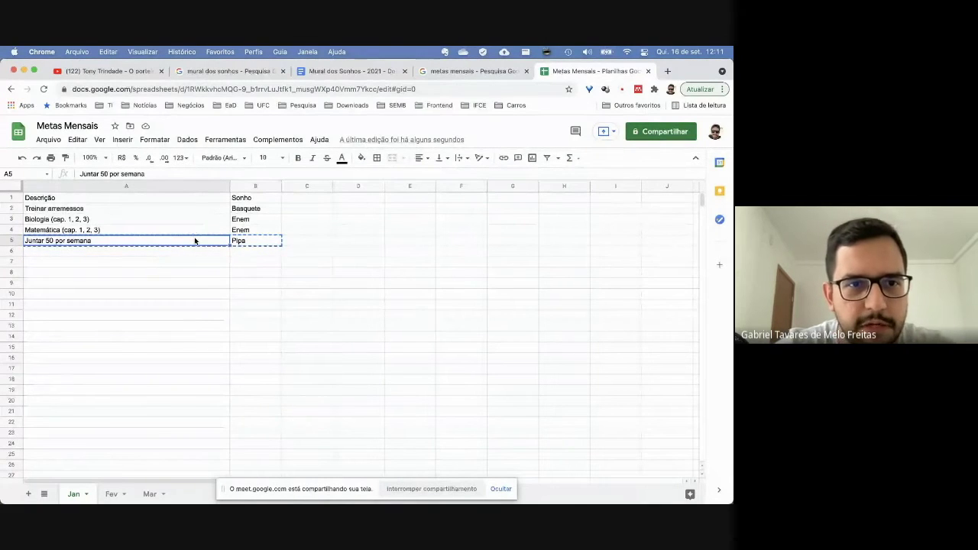
pyautogui.doubleClick(174, 241)
pyautogui.write('(')
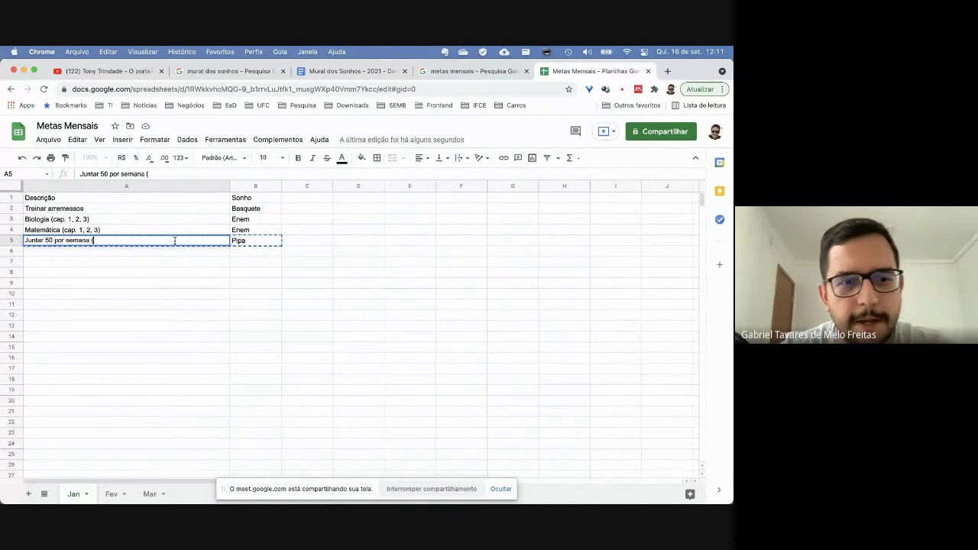
pyautogui.write('200)')
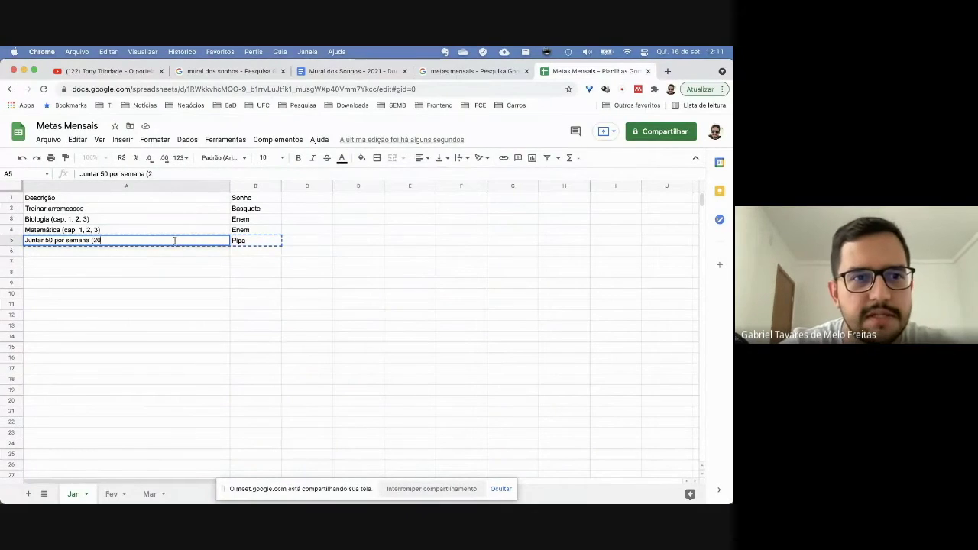
pyautogui.press('Return')
# - Copy the savings goal and its Pipa dream from A5:B5 of the Jan sheet into row 4 of the Fev sheet
pyautogui.click(175, 240)
pyautogui.hotkey('shift', 'Right')
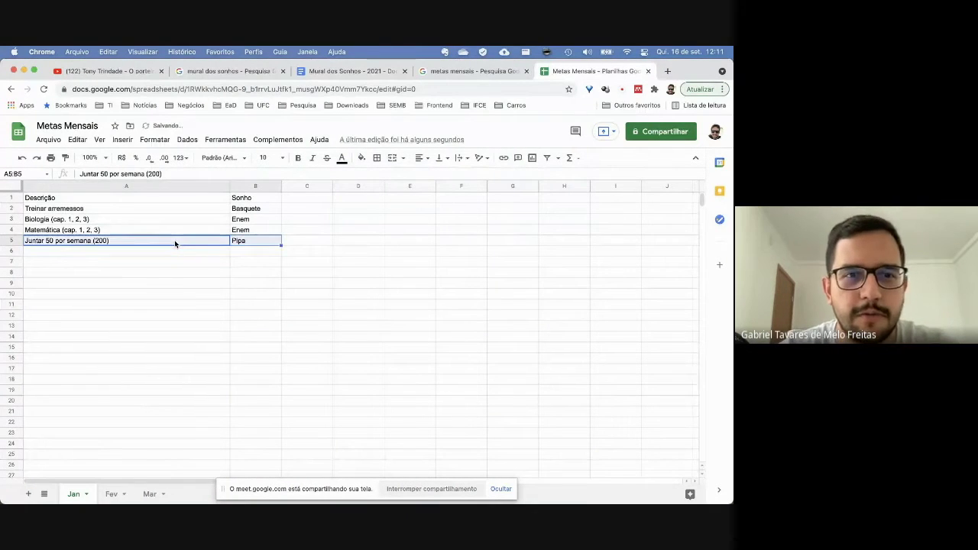
pyautogui.click(112, 493)
pyautogui.click(76, 232)
pyautogui.hotkey('ctrl', 'v')
pyautogui.press('Right')
pyautogui.press('Left')
# - Change the savings goal in A4 of the Fev sheet to "Juntar 50 por semana (400)"
pyautogui.press('Return')
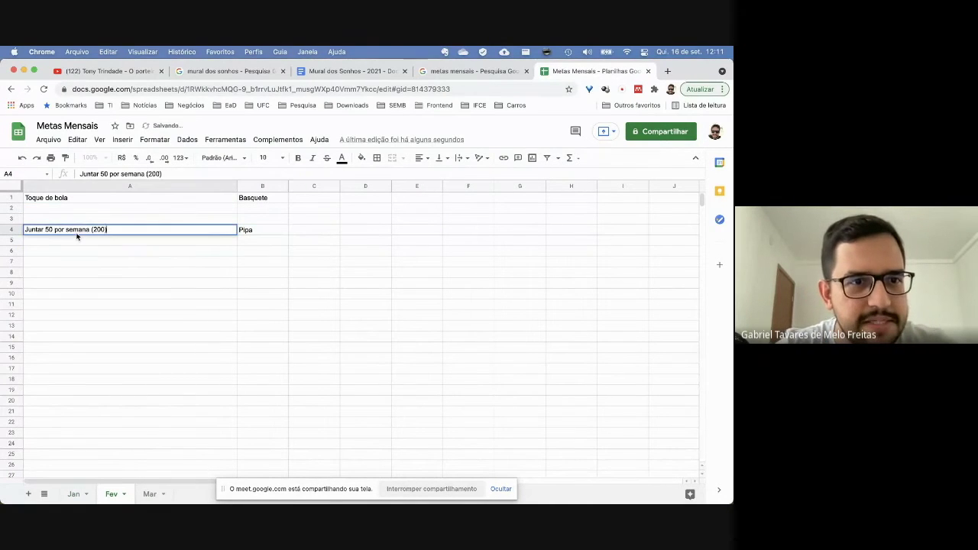
pyautogui.press('BackSpace')
pyautogui.write('4')
pyautogui.press('Return')
# - Copy the Fev savings goal and its Pipa dream into A4:B4 of the Mar sheet, and widen column A to fit the text
pyautogui.press('Up')
pyautogui.hotkey('shift', 'Right')
pyautogui.hotkey('ctrl', 'c')
pyautogui.click(151, 494)
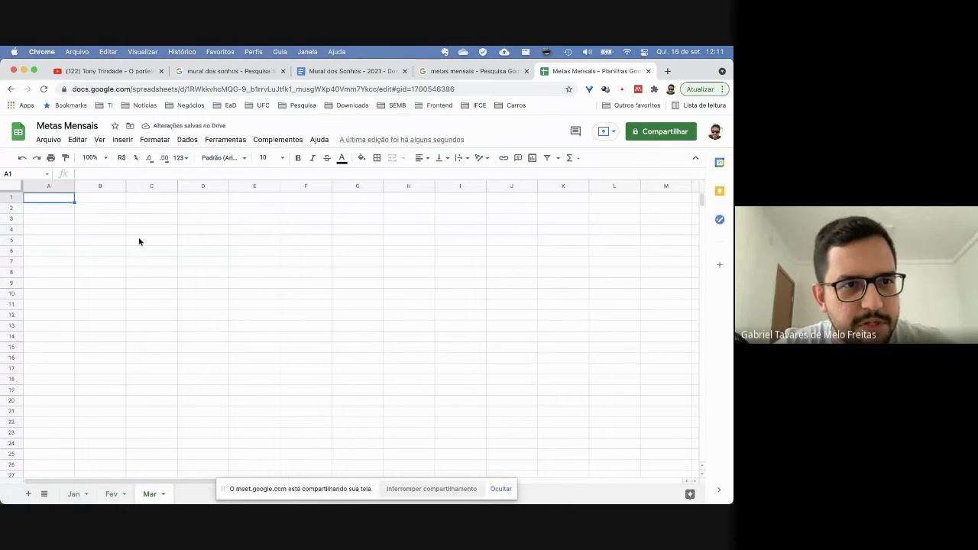
pyautogui.click(40, 233)
pyautogui.hotkey('ctrl', 'v')
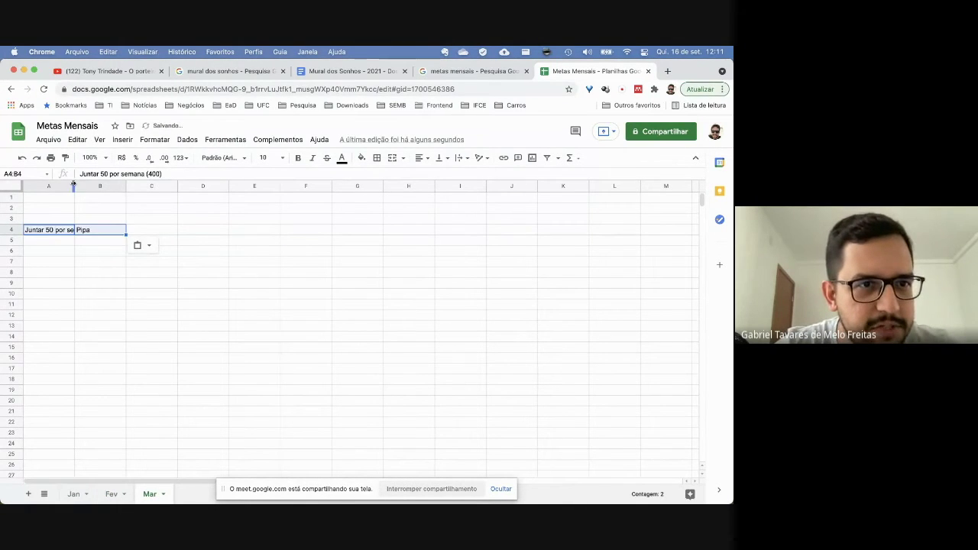
pyautogui.moveTo(74, 186); pyautogui.dragTo(180, 186)
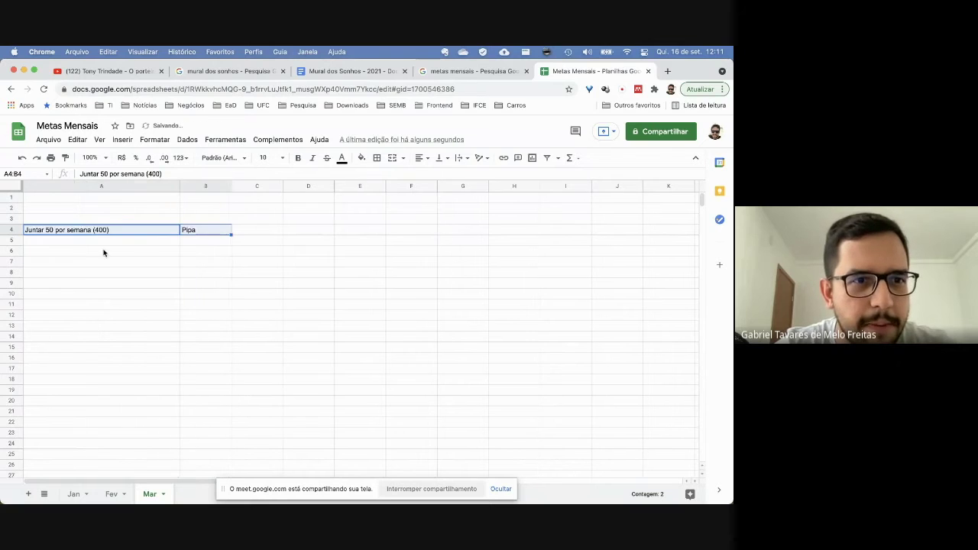
# - Change the savings goal in A4 of the Mar sheet to "Juntar 50 por semana (600)"
pyautogui.doubleClick(111, 232)
pyautogui.press('BackSpace')
pyautogui.press('BackSpace')
pyautogui.press('BackSpace')
pyautogui.press('BackSpace')
pyautogui.write('600)')
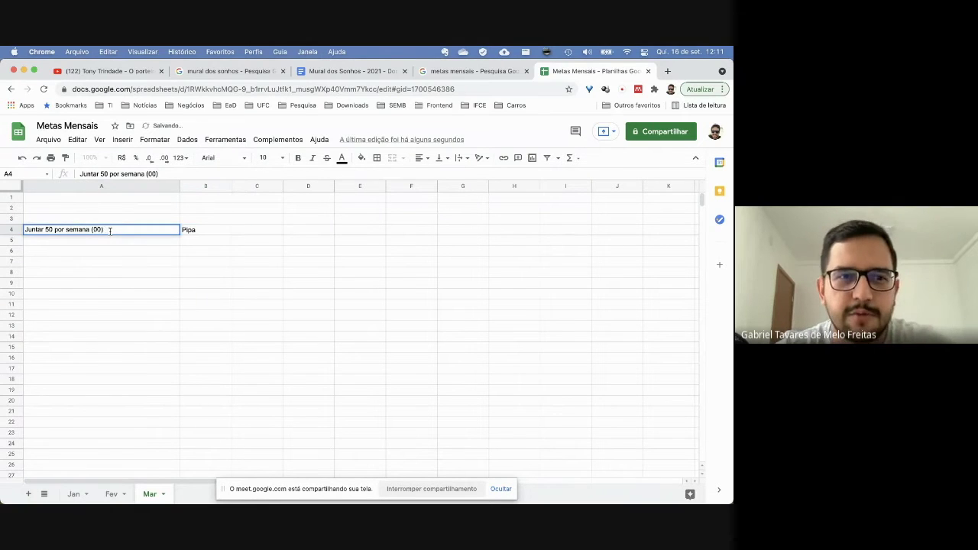
pyautogui.press('Return')
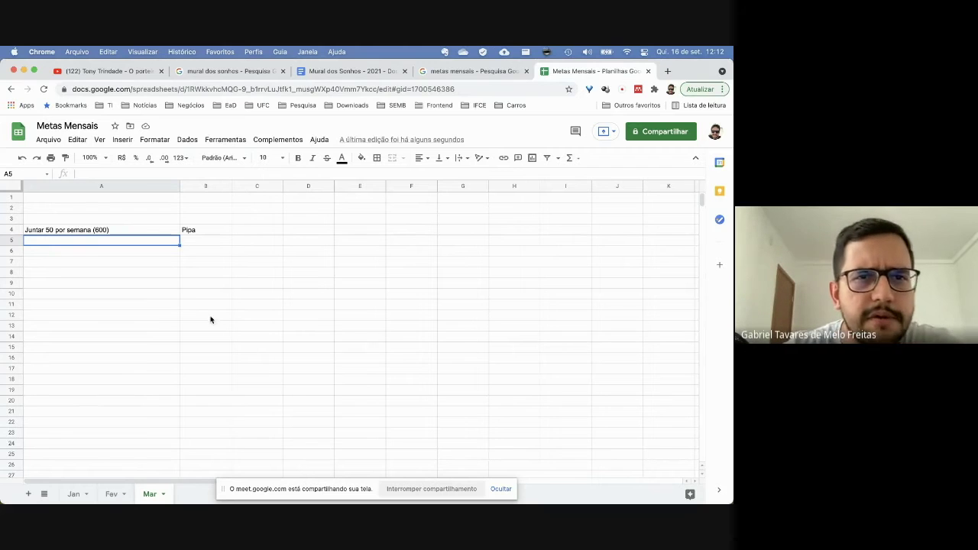
pyautogui.click(451, 71)
pyautogui.click(589, 71)
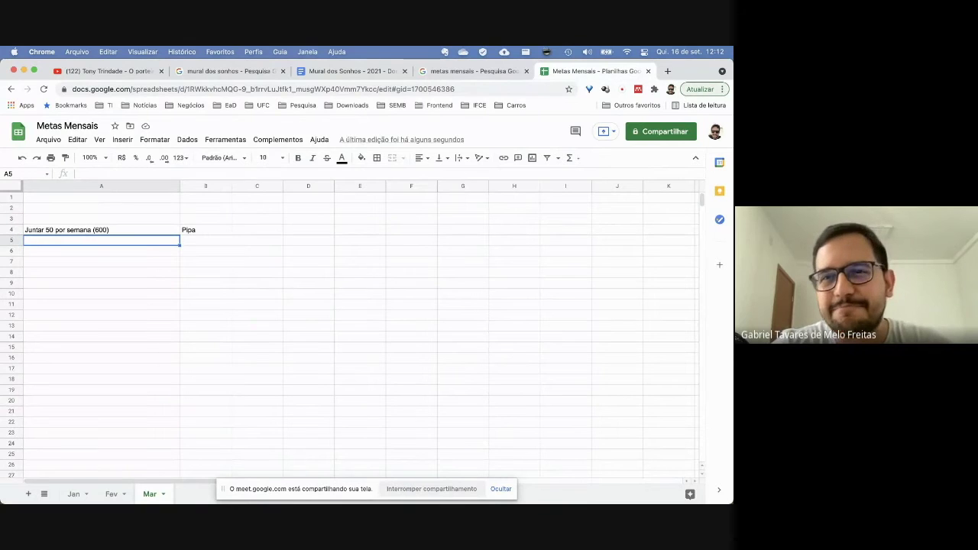
# - Search Google Images for "agenda diaria" in a new tab and preview the Microsoft Office "Agenda Diária" weekly template
pyautogui.click(668, 71)
pyautogui.write('agenda')
pyautogui.press('Return')
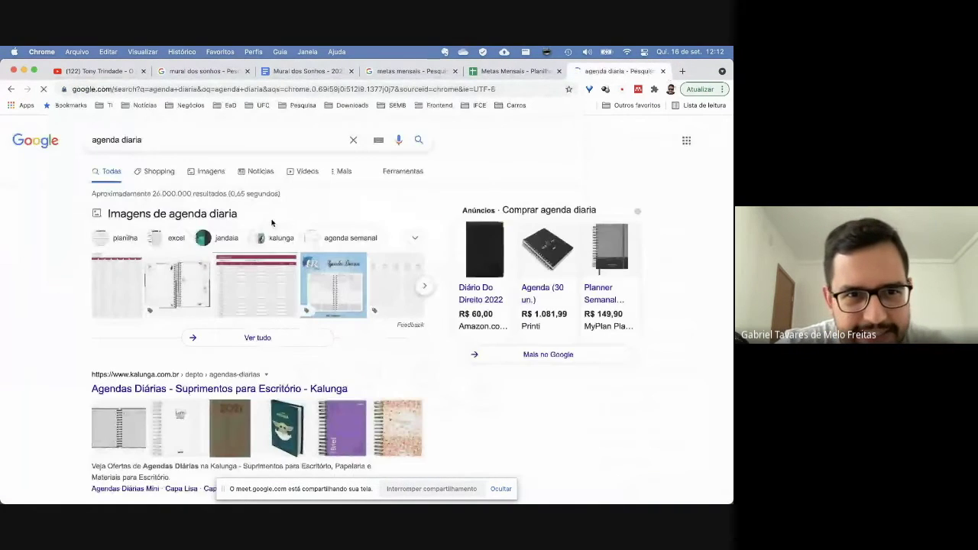
pyautogui.click(208, 172)
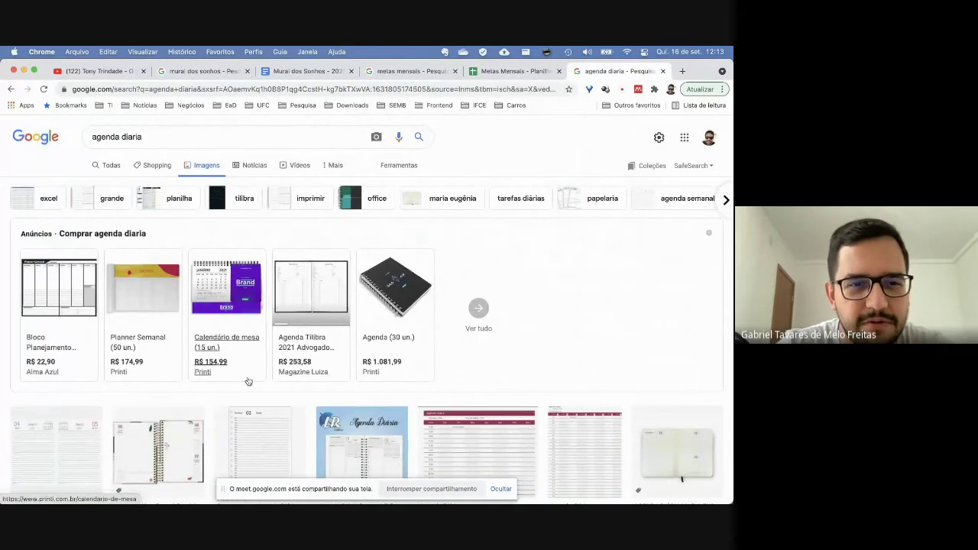
pyautogui.scroll(-3, 359, 358)
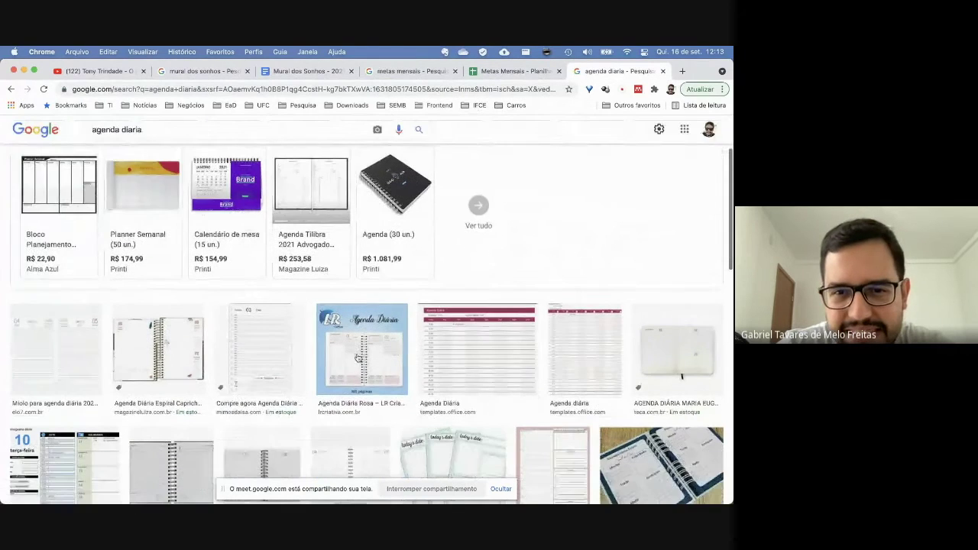
pyautogui.click(477, 349)
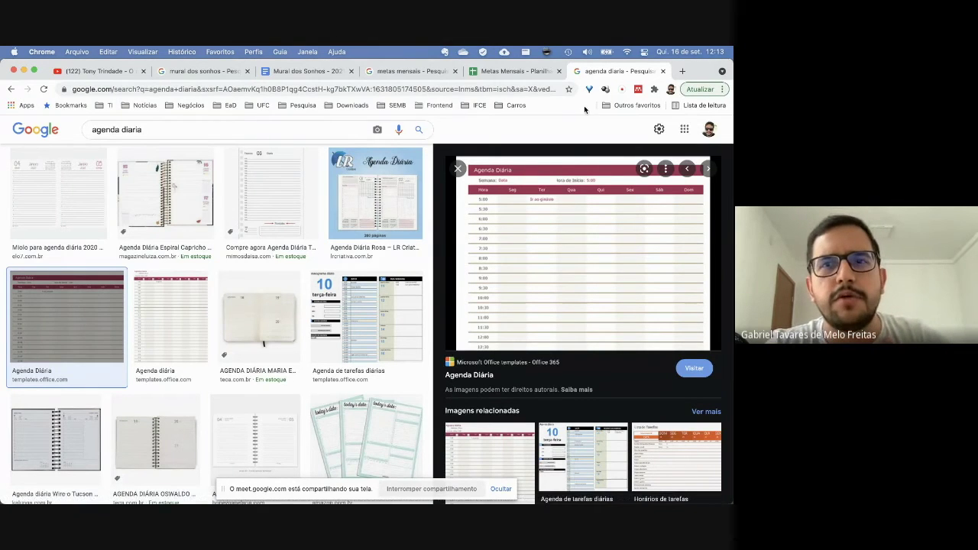
# - Open Google Agenda in a new browser tab
pyautogui.click(683, 71)
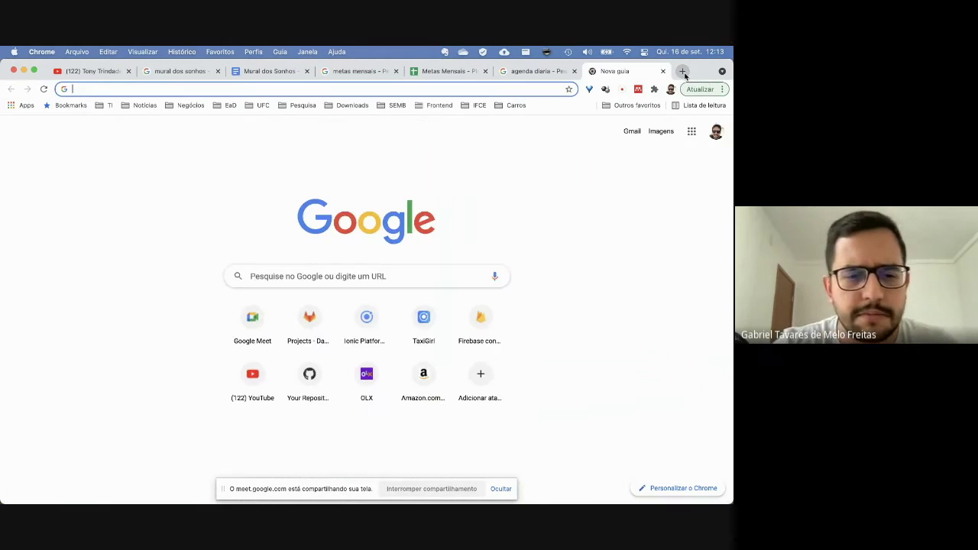
pyautogui.write('calendar.google.com/calendar/u/0/r')
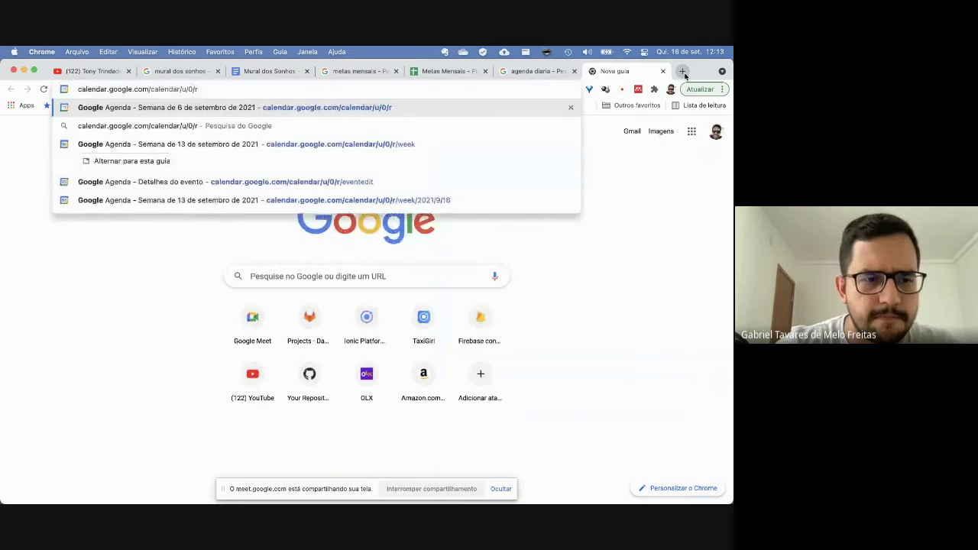
pyautogui.press('Return')
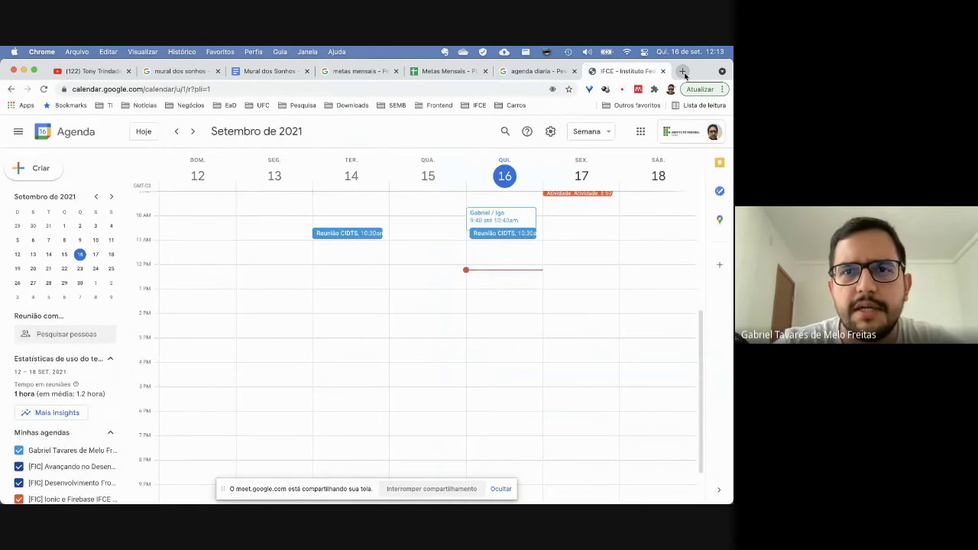
# - Return to the Metas Mensais spreadsheet and review the Biologia goal and its dream in the Jan sheet
pyautogui.click(447, 71)
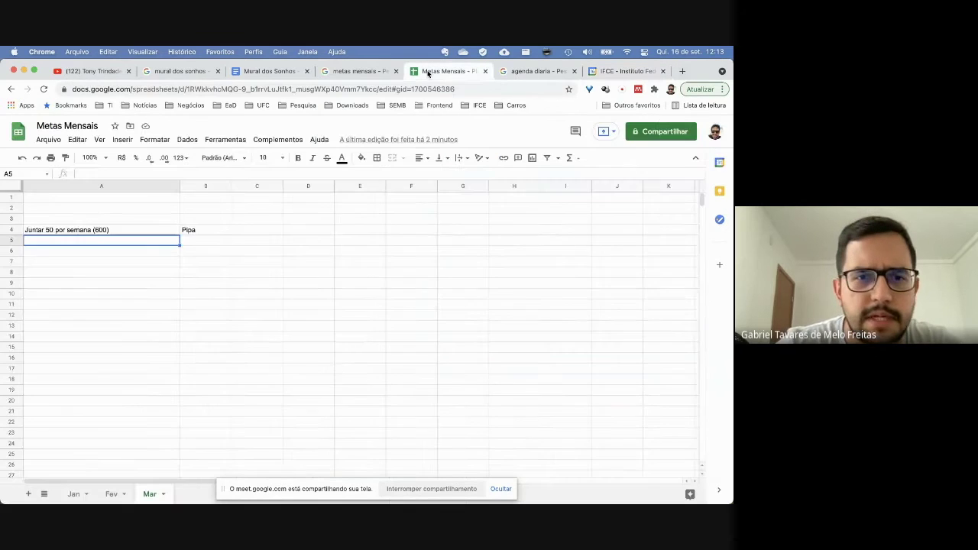
pyautogui.click(73, 494)
pyautogui.click(119, 220)
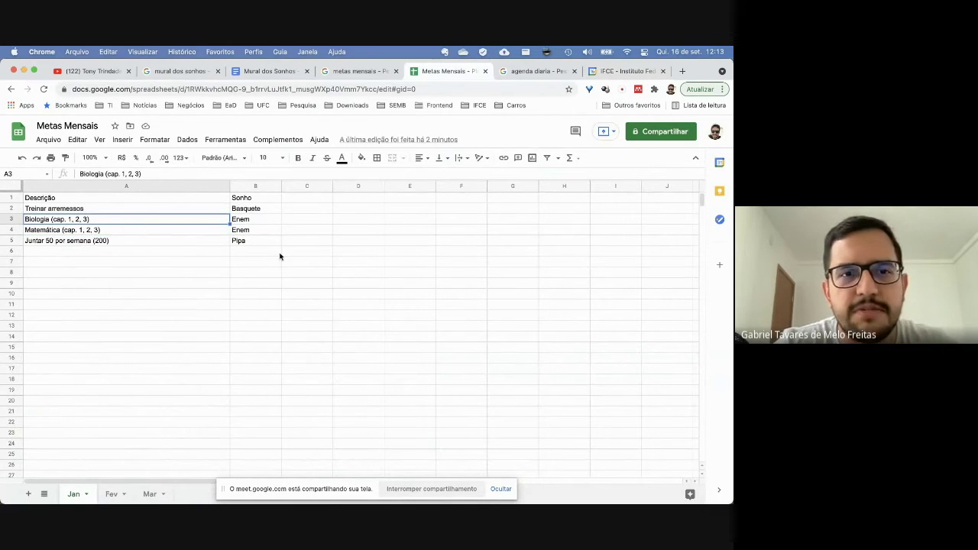
pyautogui.click(257, 220)
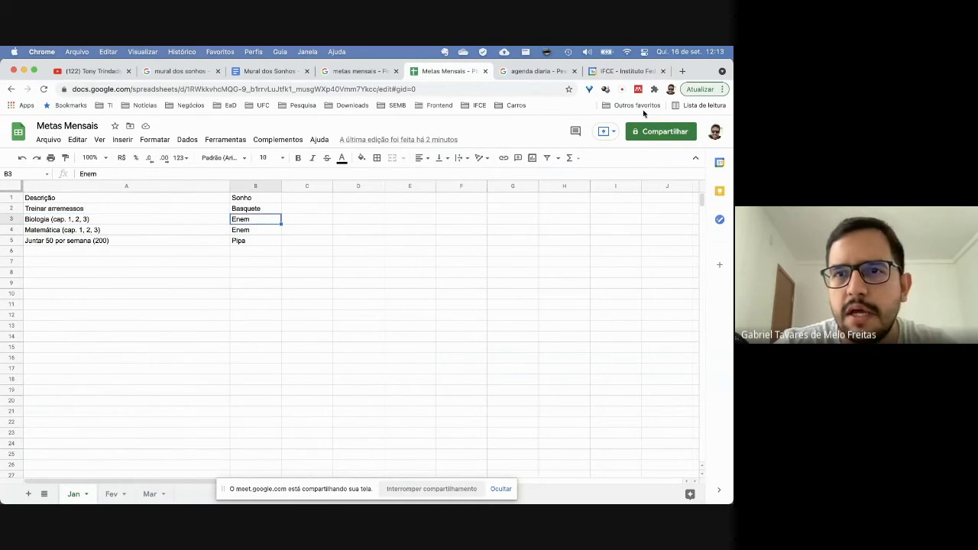
# - Switch back to Google Agenda and show the week containing 4 January 2021
pyautogui.click(615, 73)
pyautogui.click(96, 197)
pyautogui.click(95, 197)
pyautogui.click(95, 197)
pyautogui.click(96, 197)
pyautogui.click(96, 198)
pyautogui.click(96, 198)
pyautogui.click(95, 197)
pyautogui.click(96, 197)
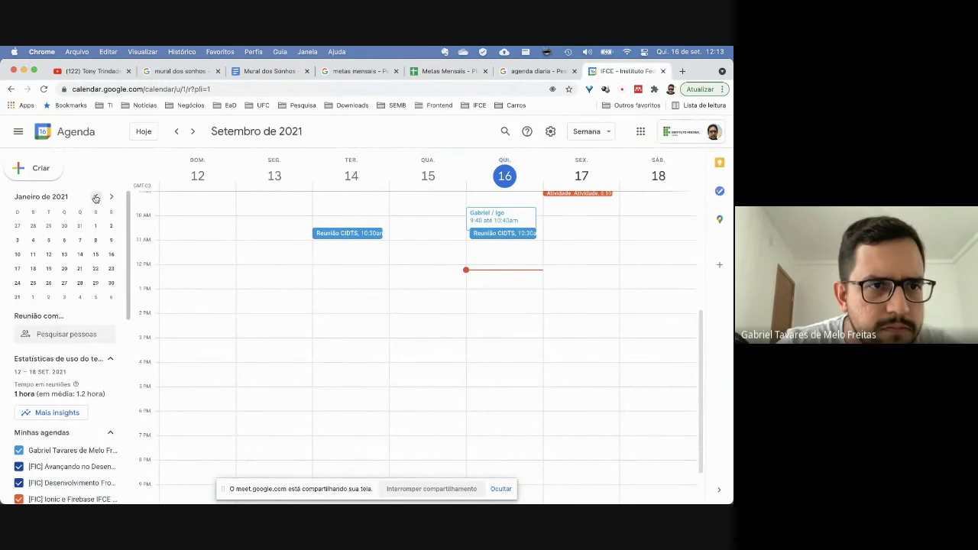
pyautogui.click(33, 240)
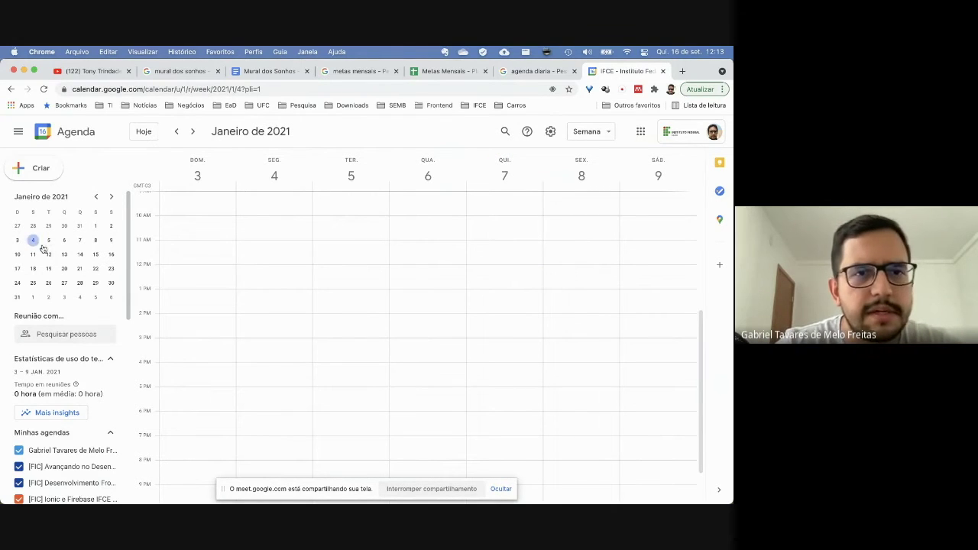
# - Create the event "Estudar Biologia" on Monday, 4 January, running from 8am to 10am
pyautogui.scroll(5, 300, 281)
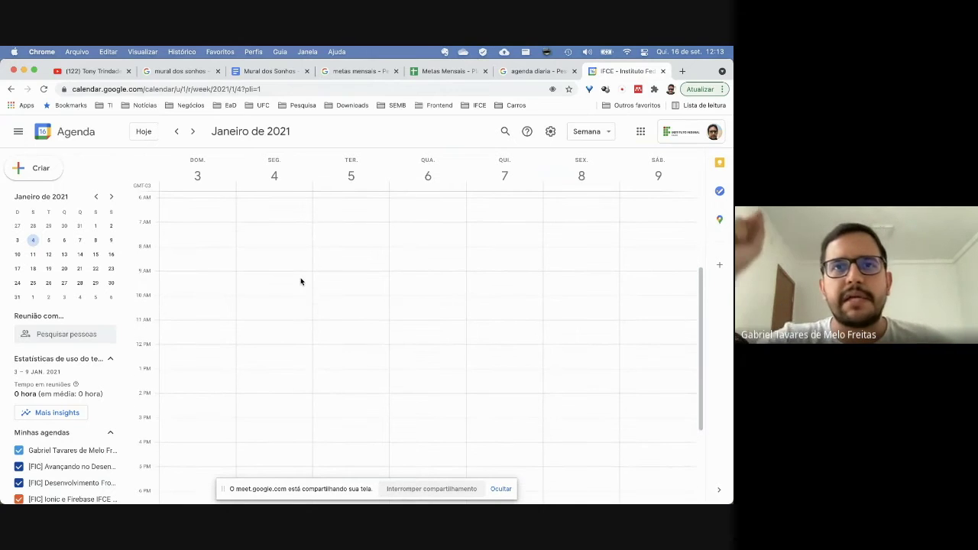
pyautogui.click(261, 249)
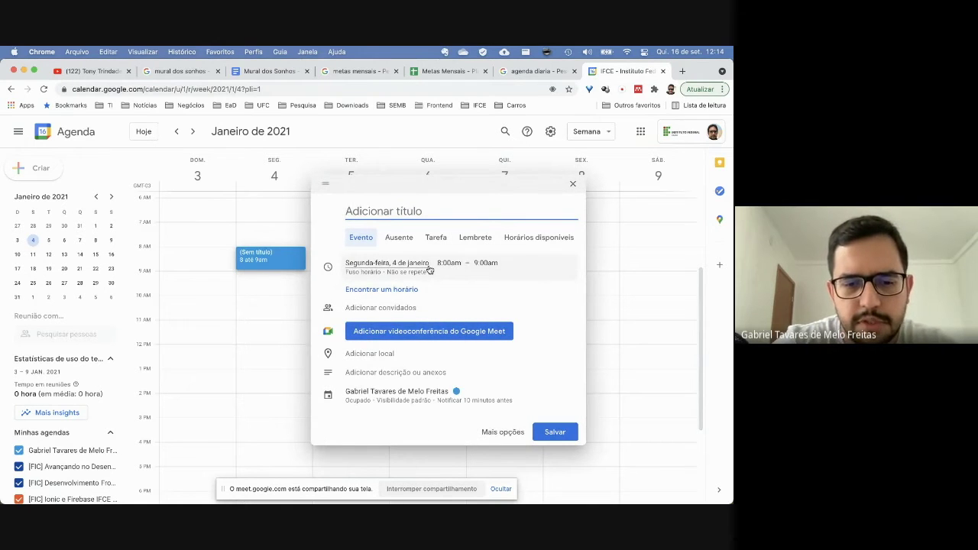
pyautogui.write('Estudar Blologia')
pyautogui.click(395, 211)
pyautogui.press('BackSpace')
pyautogui.write('i')
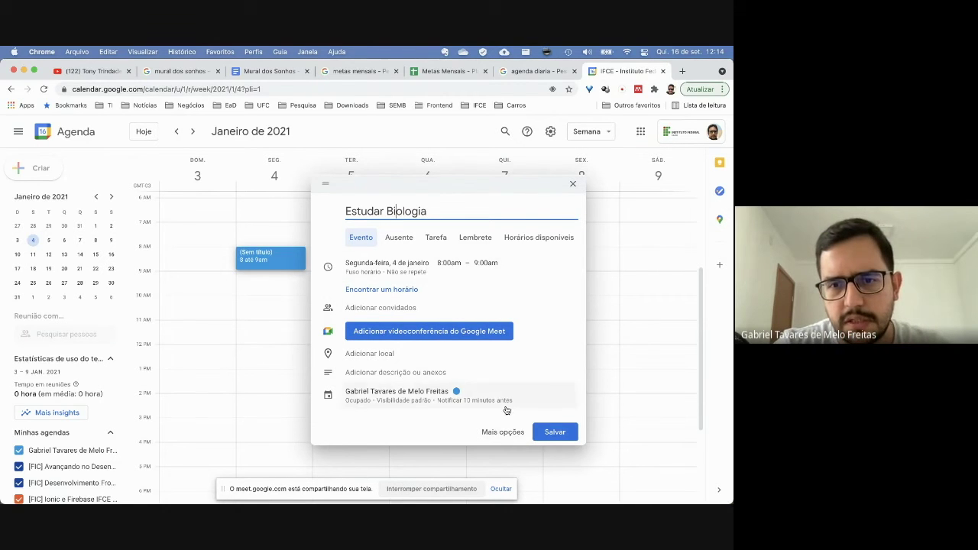
pyautogui.click(537, 433)
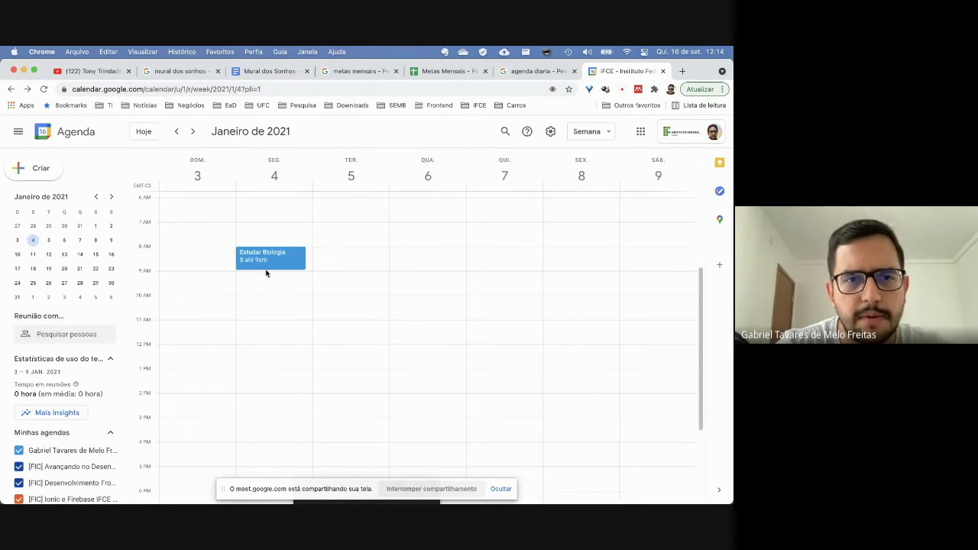
pyautogui.moveTo(267, 269); pyautogui.dragTo(265, 341)
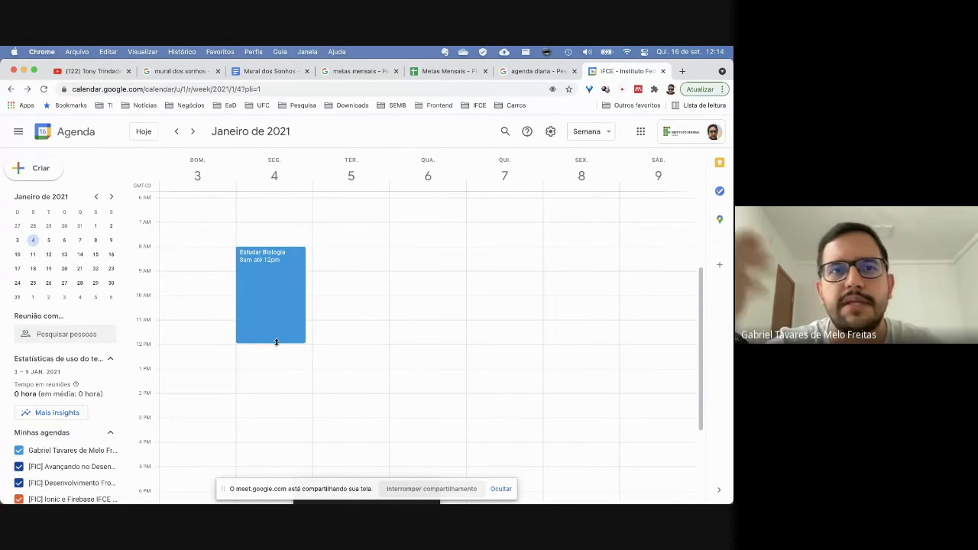
pyautogui.moveTo(277, 342); pyautogui.dragTo(284, 295)
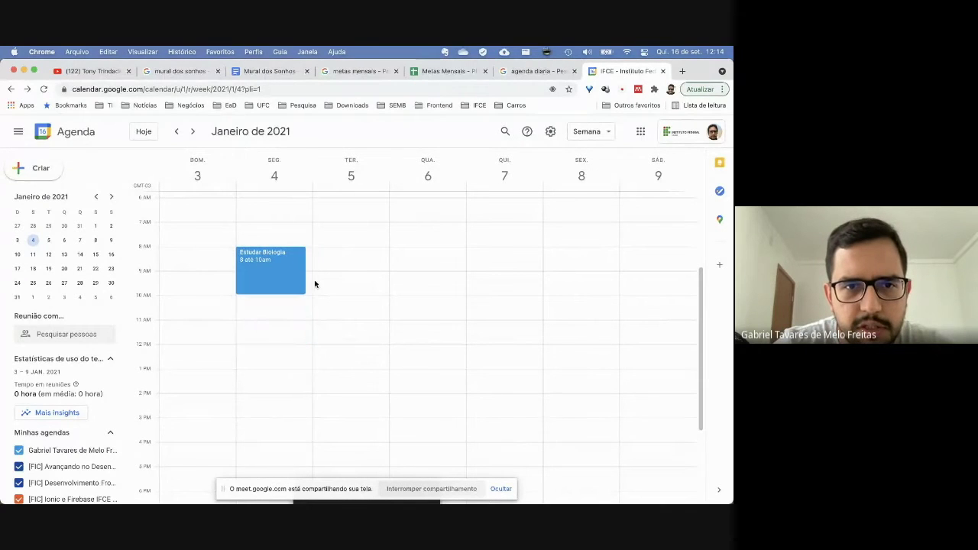
# - Create the event "Estudar Matemática" on Monday, 4 January, running from 10am to 12pm
pyautogui.click(265, 303)
pyautogui.write('Estudar Matemática')
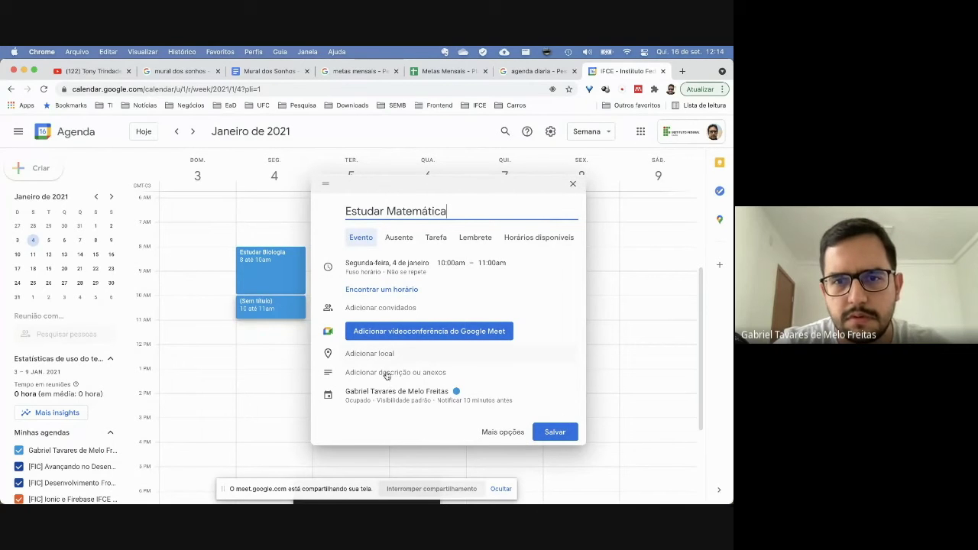
pyautogui.click(555, 432)
pyautogui.moveTo(273, 318); pyautogui.dragTo(337, 344)
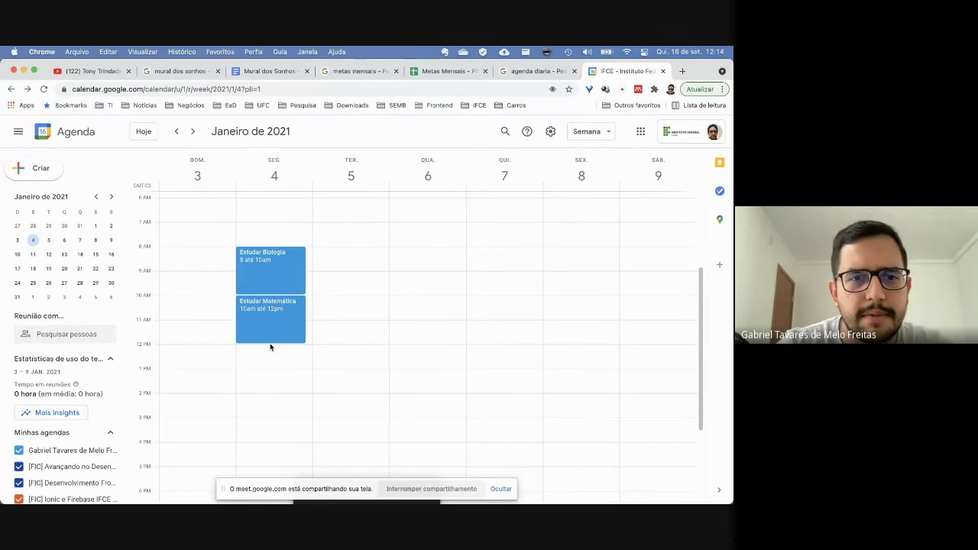
# - Reschedule "Estudar Matemática" to 11am–12pm and extend "Estudar Biologia" to end at 11am
pyautogui.moveTo(272, 341)
pyautogui.mouseDown()
pyautogui.moveTo(282, 324)
pyautogui.moveTo(260, 311)
pyautogui.moveTo(261, 336)
pyautogui.mouseUp()
pyautogui.moveTo(271, 292); pyautogui.dragTo(270, 317)
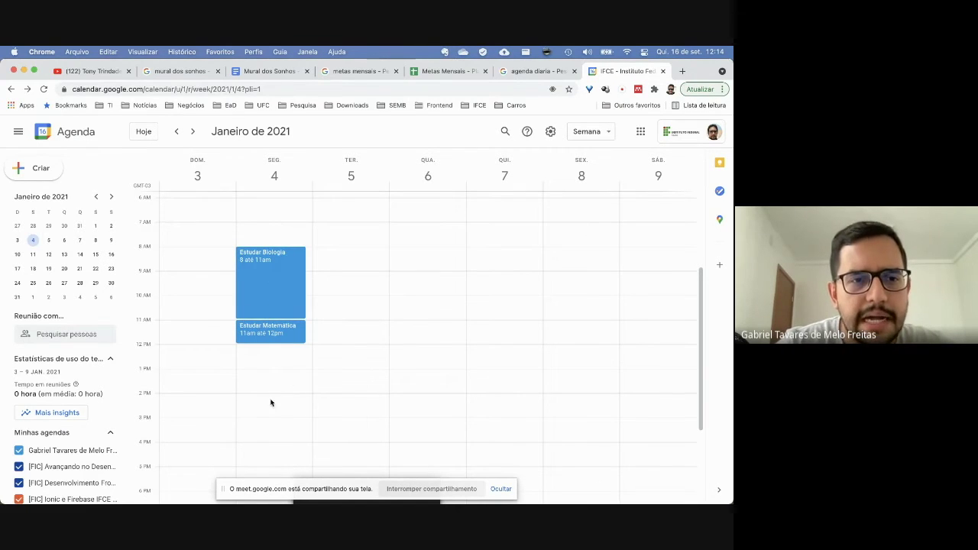
# - Create the event "Aula de Geografia" on Monday, 4 January, running from 1:30pm to 3:30pm
pyautogui.scroll(-1, 293, 389)
pyautogui.click(277, 361)
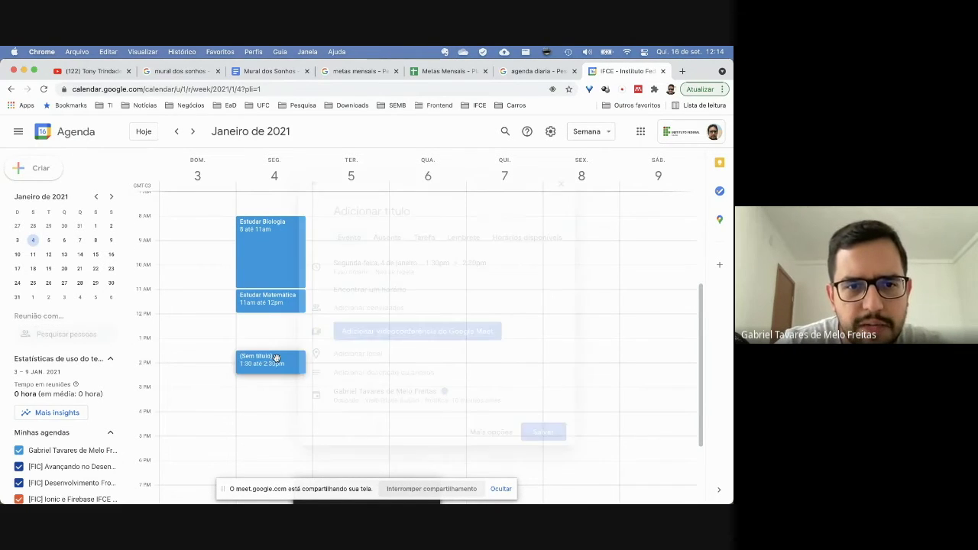
pyautogui.write('Aula de')
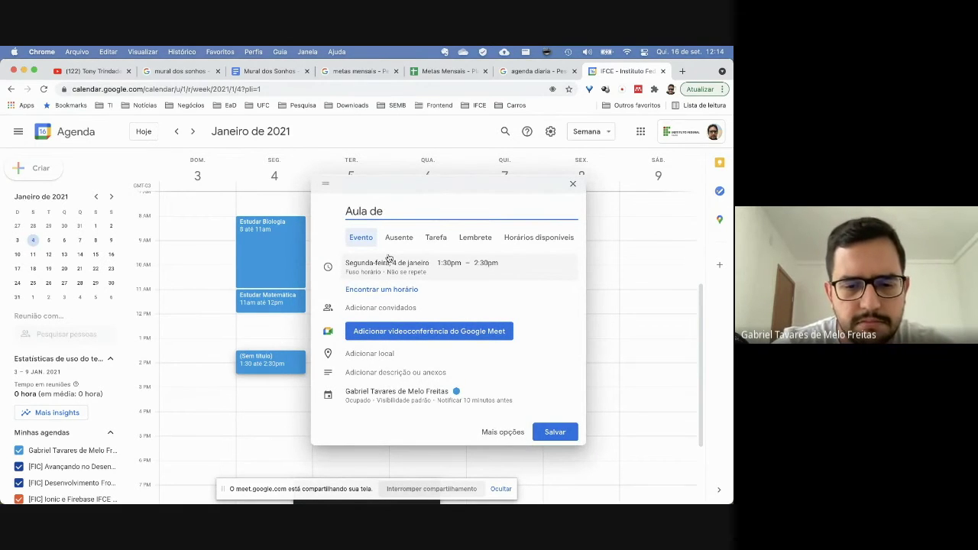
pyautogui.write(' Geografia')
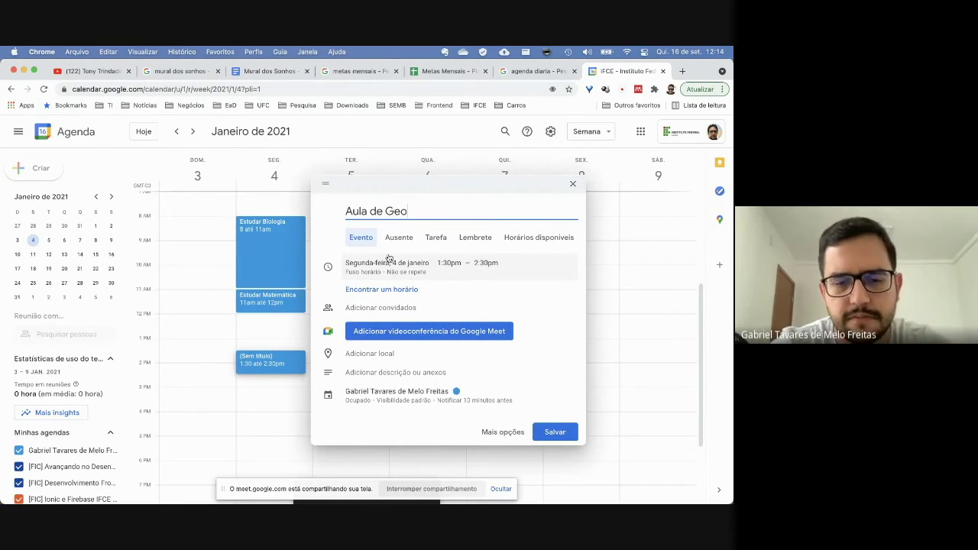
pyautogui.click(544, 433)
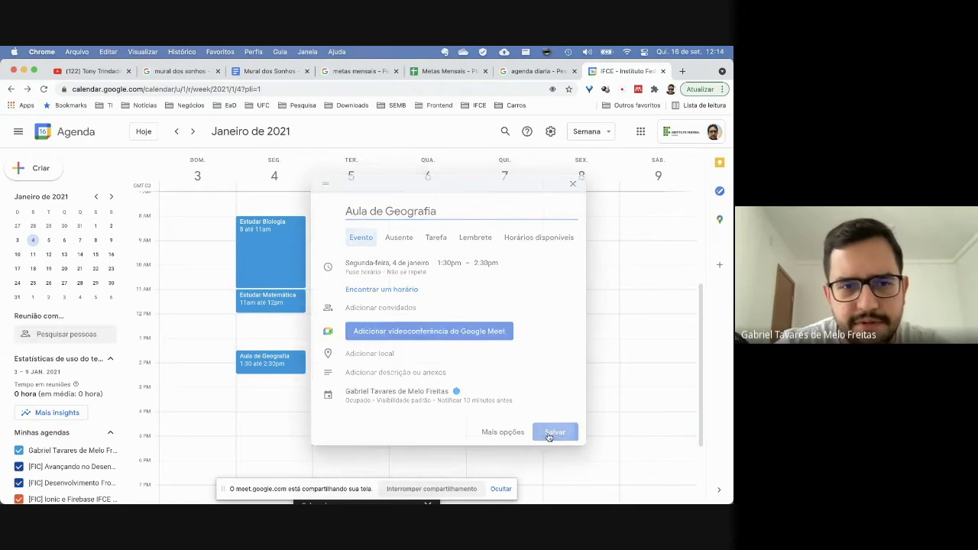
pyautogui.moveTo(272, 373); pyautogui.dragTo(271, 399)
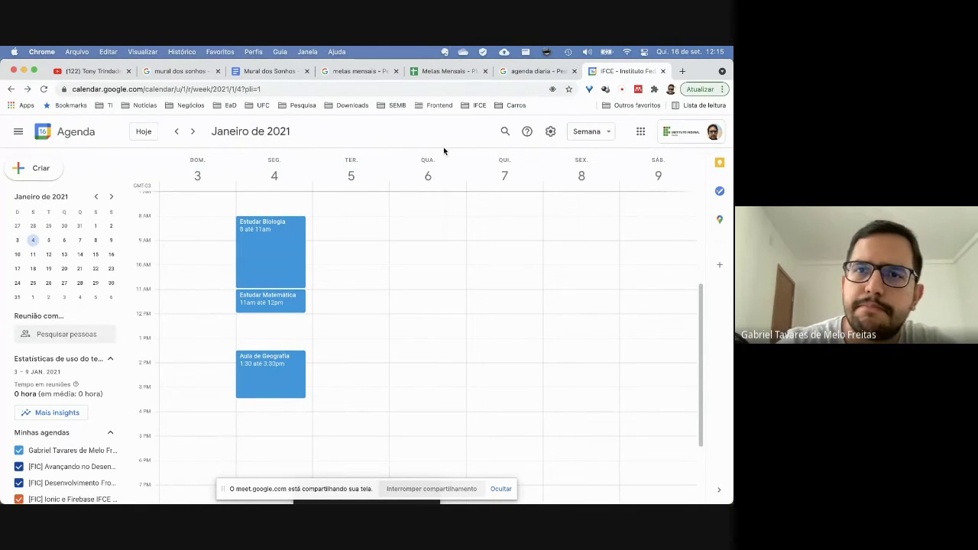
# - Glance at the "agenda diaria" image results, return to Google Agenda and create "Estudar Português" on Tuesday, 5 January, from 8am to 10am
pyautogui.click(529, 71)
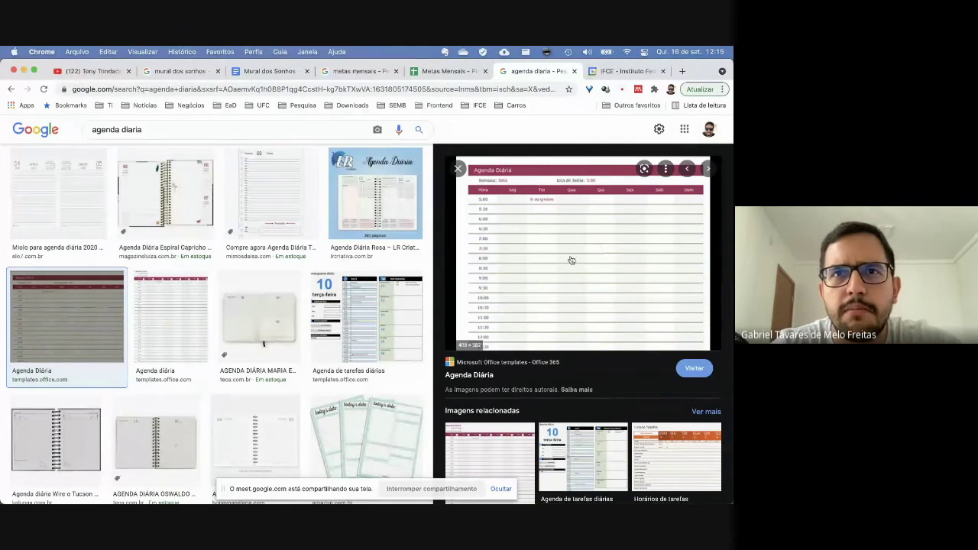
pyautogui.click(623, 71)
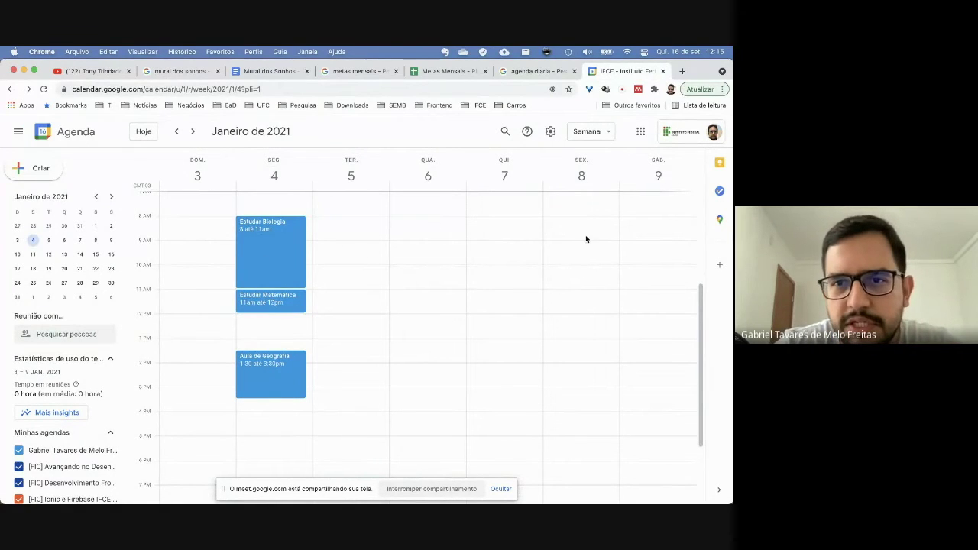
pyautogui.click(345, 225)
pyautogui.write('Estudar Portug')
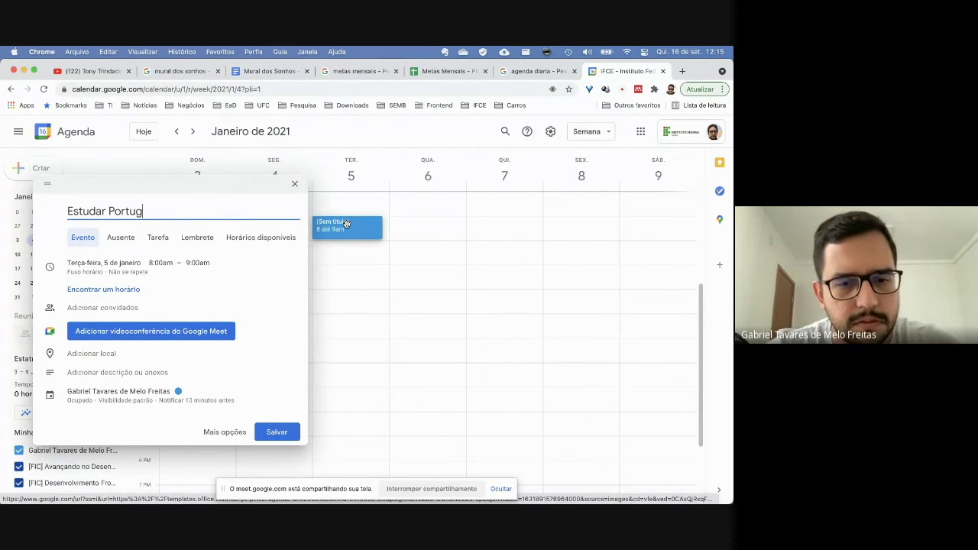
pyautogui.write('uês')
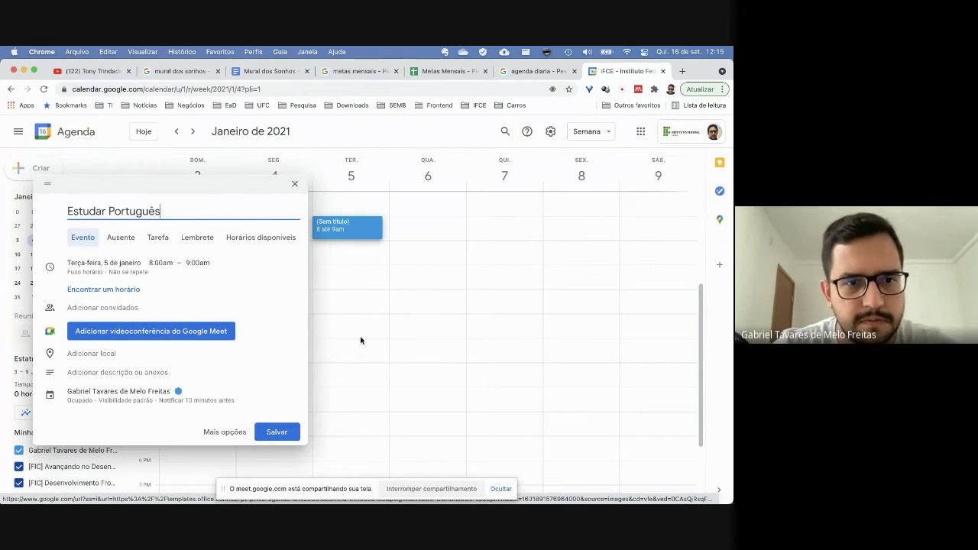
pyautogui.click(277, 431)
pyautogui.moveTo(353, 238); pyautogui.dragTo(346, 264)
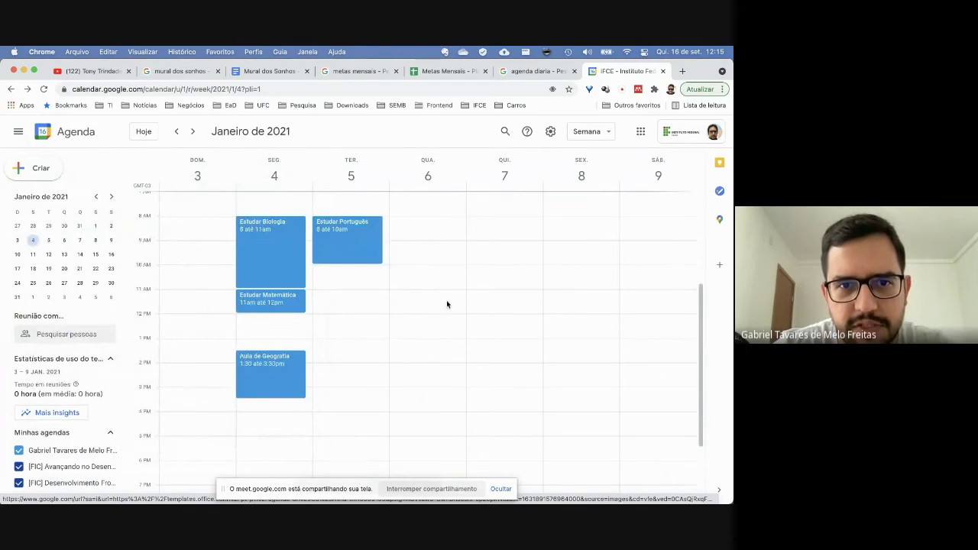
# - Create the event "Estudar Física" on Tuesday, 5 January, running from 10am to 12pm
pyautogui.click(352, 272)
pyautogui.write('Estudar Fisica')
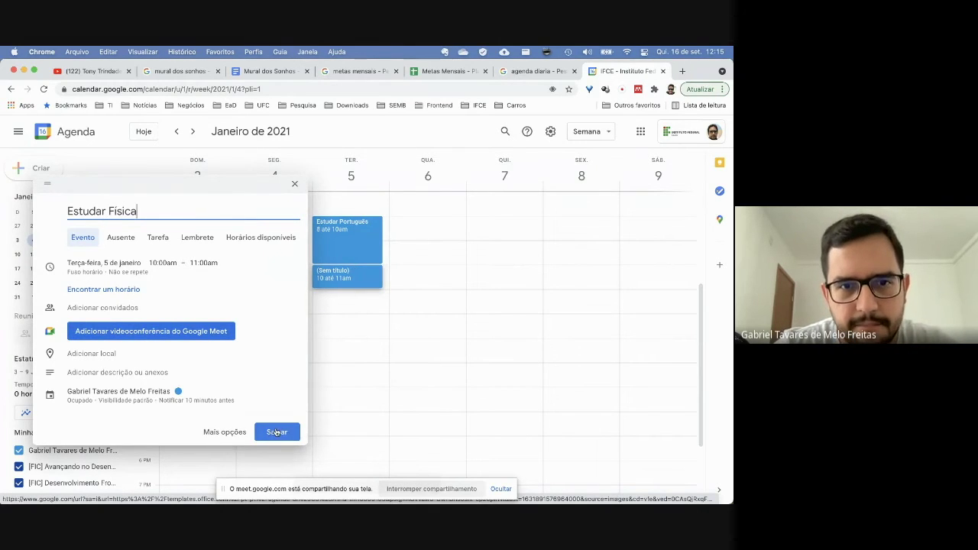
pyautogui.click(276, 432)
pyautogui.moveTo(352, 287); pyautogui.dragTo(347, 311)
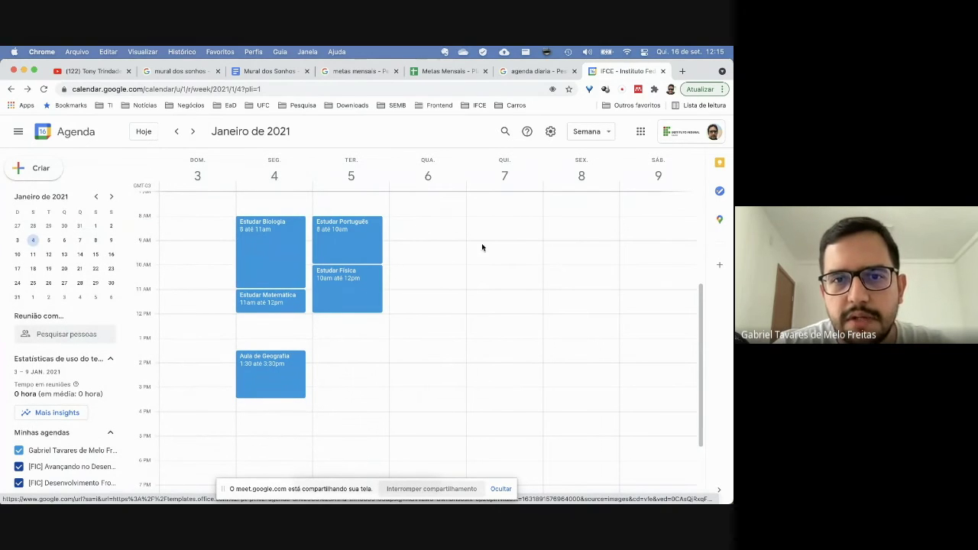
# - Create the event "Estudar Informática" on Wednesday, 6 January, running from 10am to 12pm
pyautogui.click(434, 272)
pyautogui.write('Estudar ')
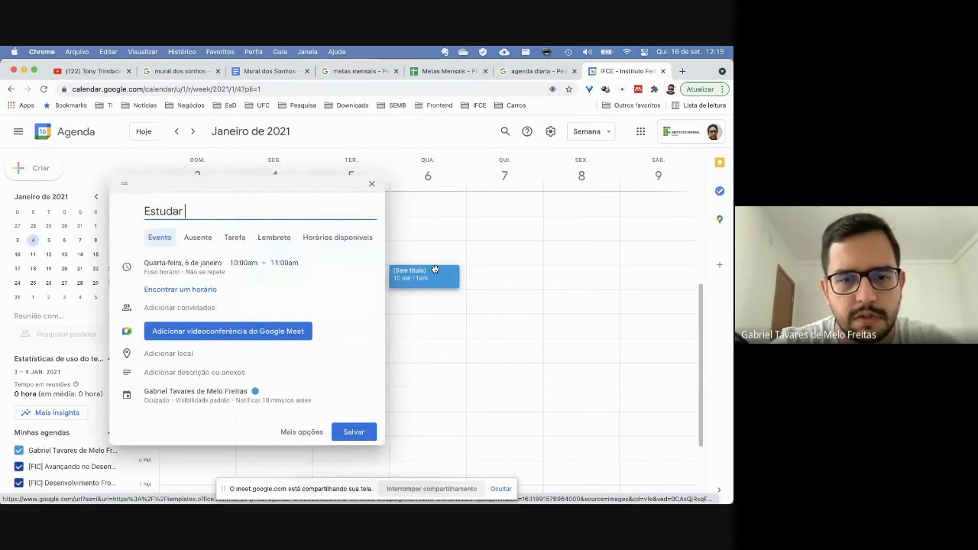
pyautogui.write('Informática')
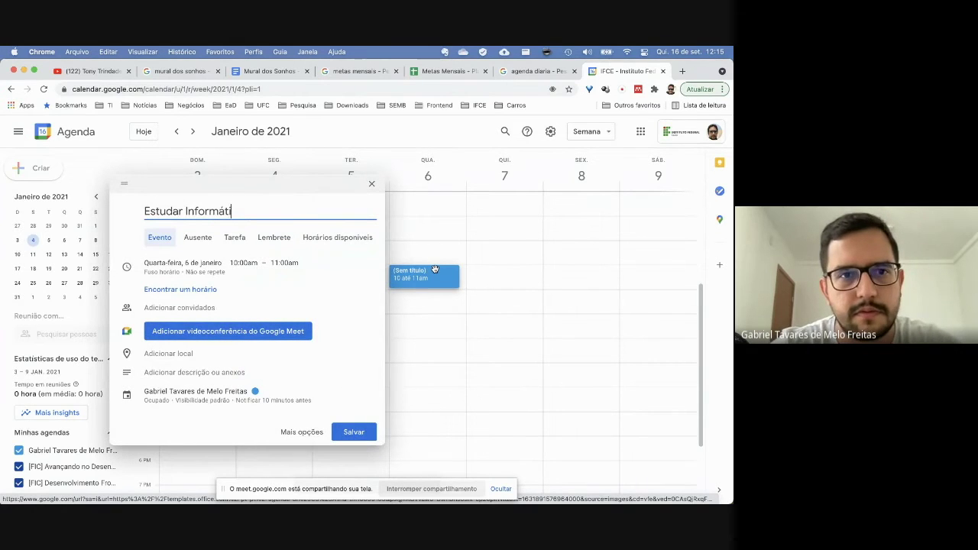
pyautogui.click(354, 432)
pyautogui.moveTo(433, 288); pyautogui.dragTo(430, 314)
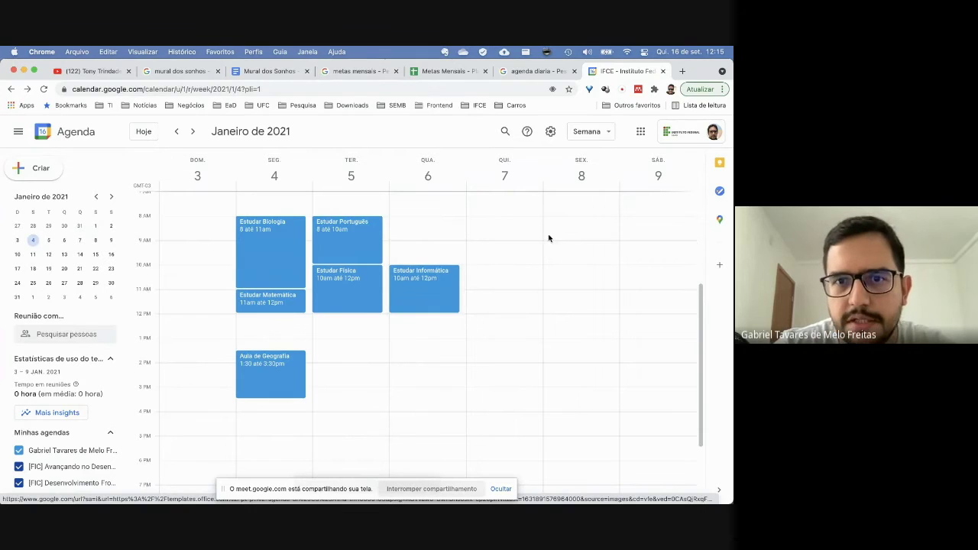
# - Create the event "Estudar Redação" on Thursday, 7 January, running from 8am to 12pm
pyautogui.click(488, 223)
pyautogui.write('Estuda')
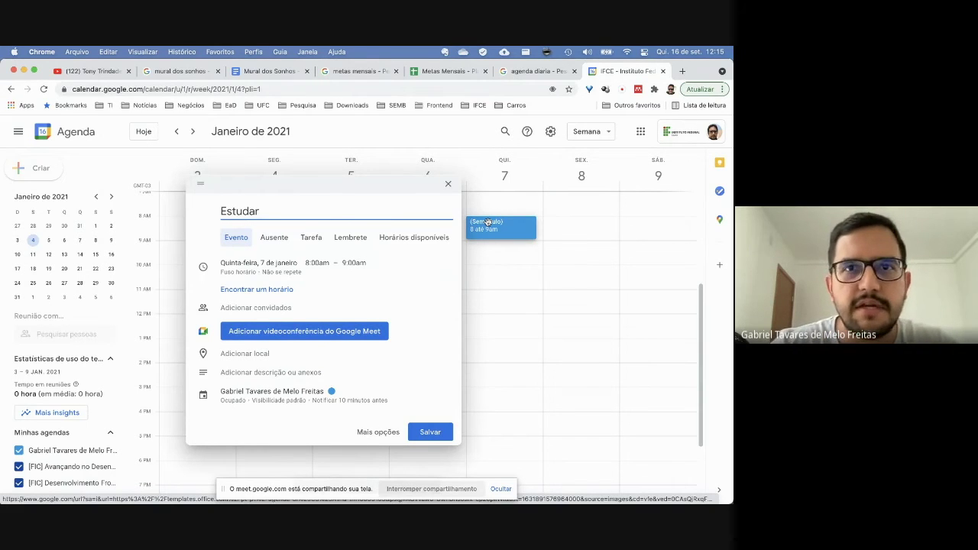
pyautogui.write('Redaç')
pyautogui.write('ão')
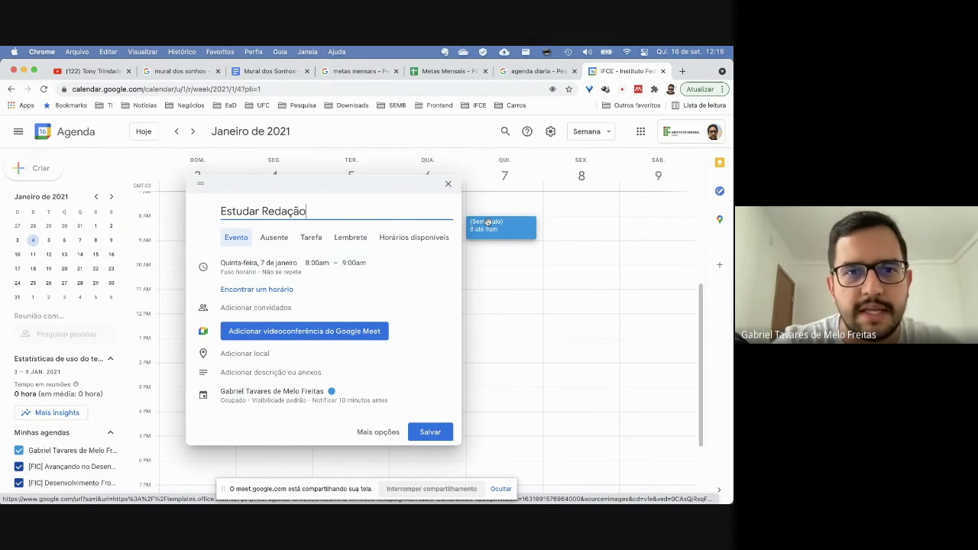
pyautogui.click(424, 433)
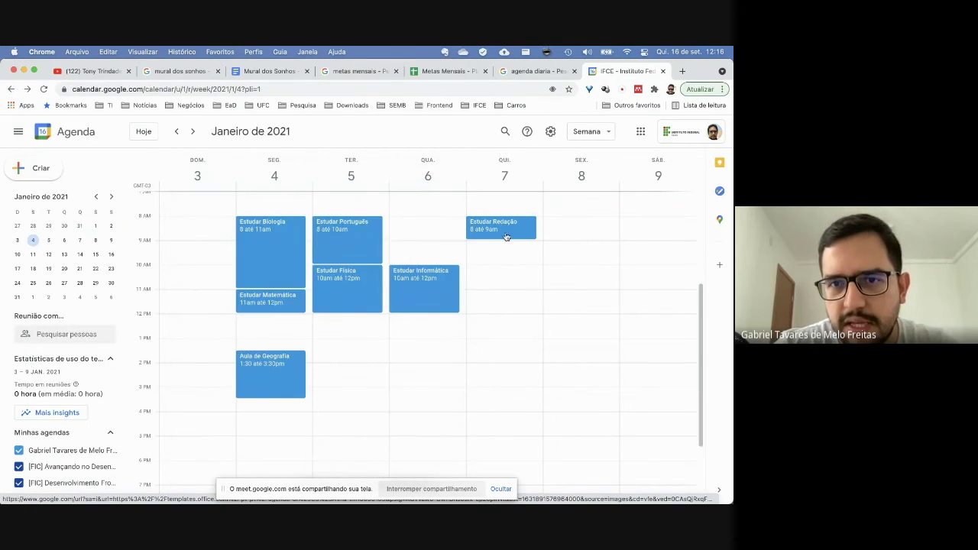
pyautogui.moveTo(498, 238); pyautogui.dragTo(497, 312)
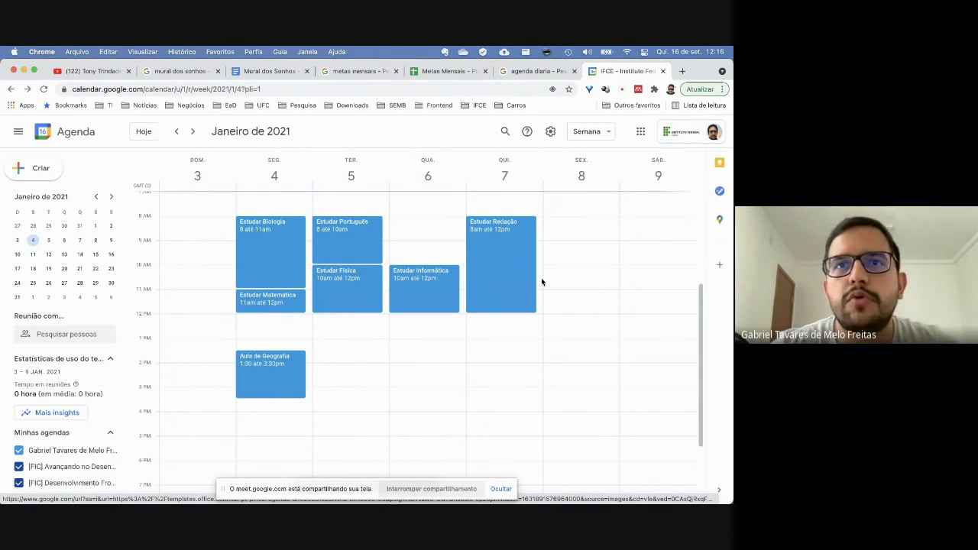
# - Create the event "Esrudar História" on Friday, 8 January, running from 8am to 10am
pyautogui.click(577, 224)
pyautogui.write('Esrudar')
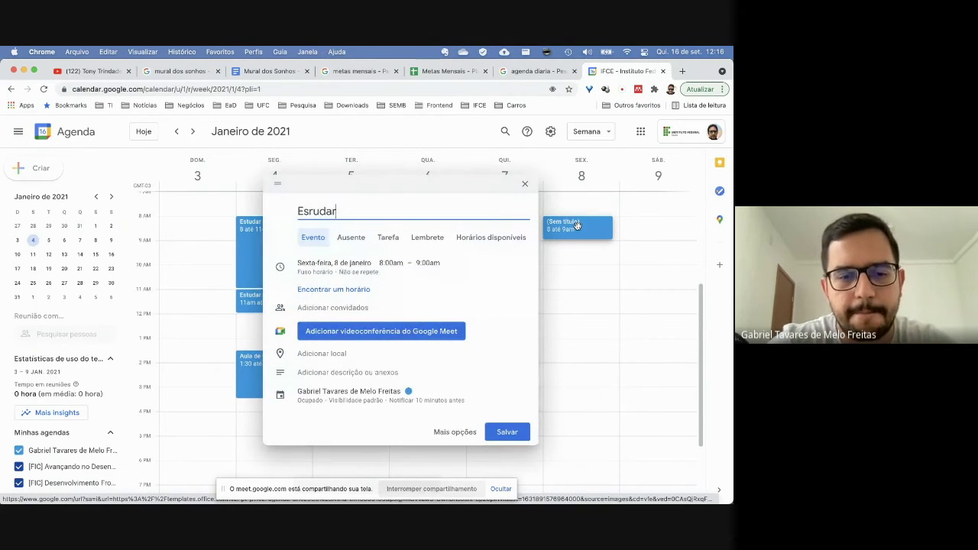
pyautogui.write(' História')
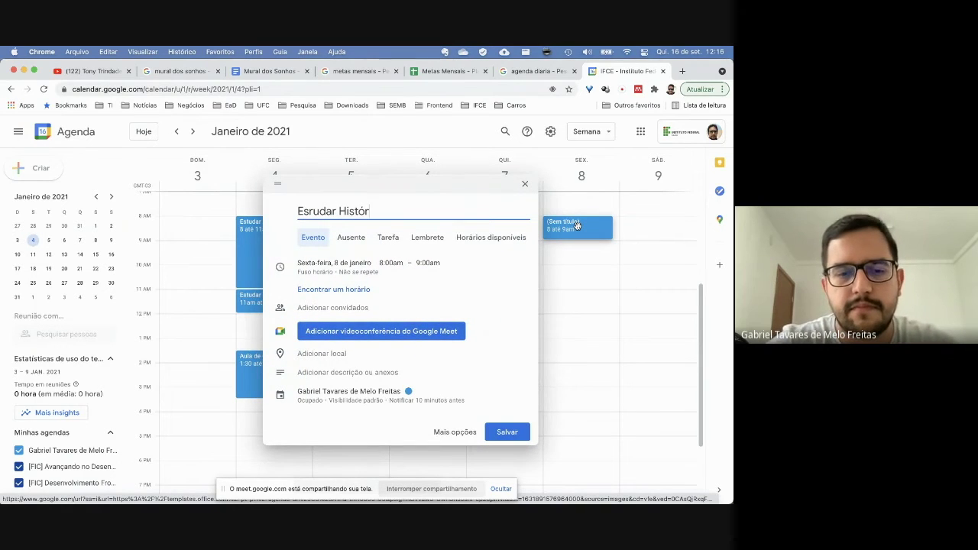
pyautogui.click(506, 431)
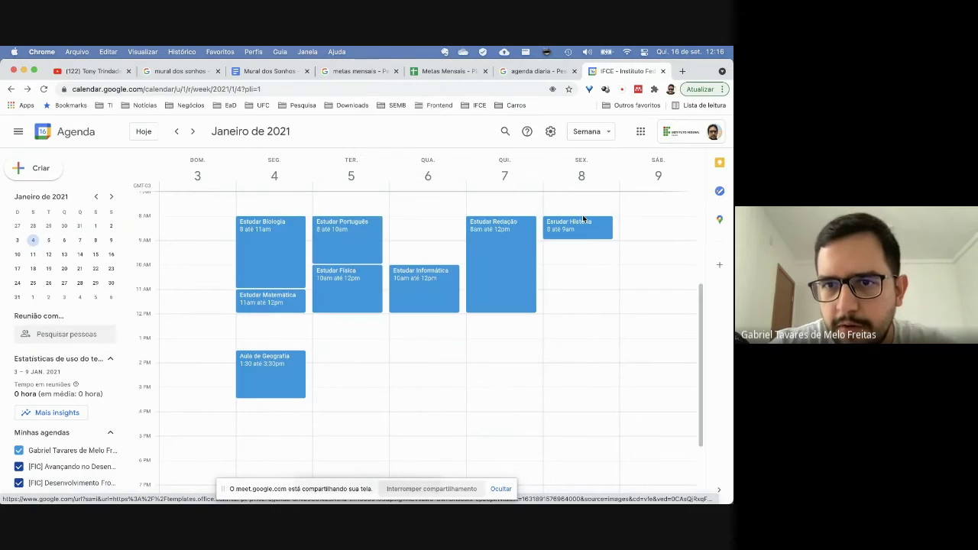
pyautogui.moveTo(584, 238); pyautogui.dragTo(581, 263)
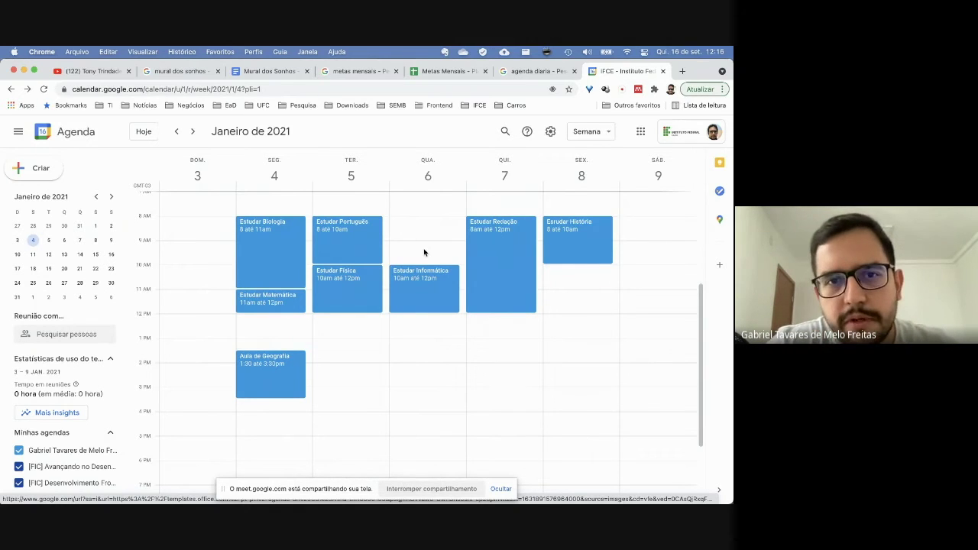
# - Create the event "Jogar Basquete" on Tuesday, 5 January, from 6am to 7am, and colour it yellow
pyautogui.scroll(3, 424, 252)
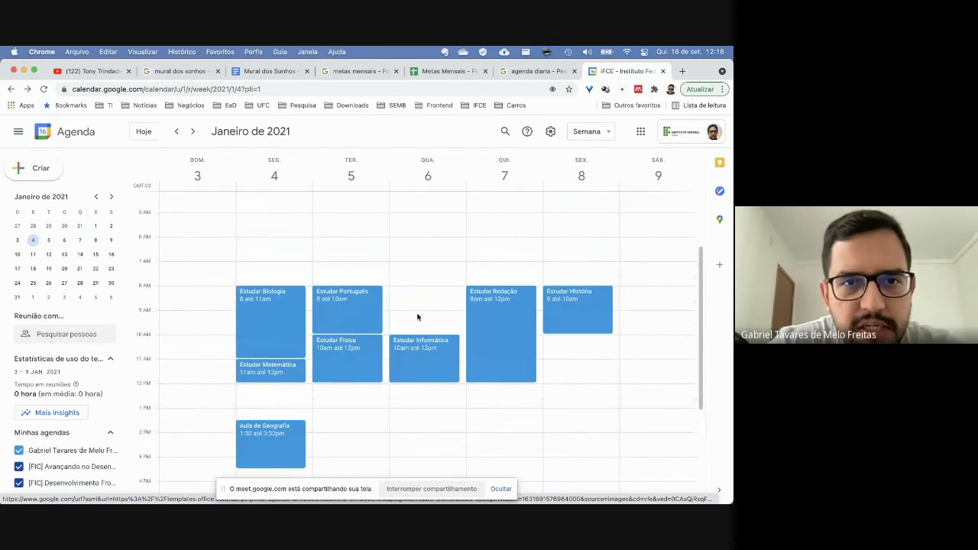
pyautogui.click(367, 246)
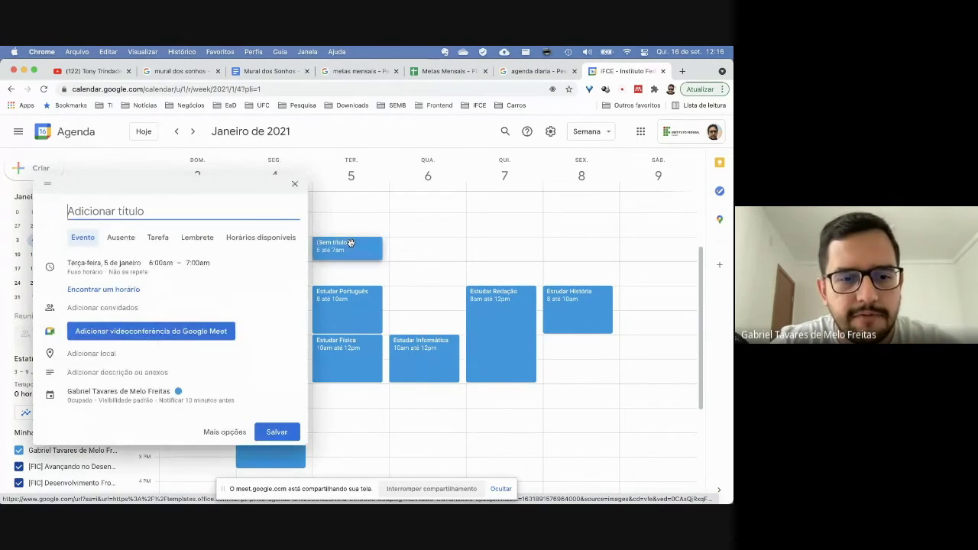
pyautogui.write('Jogar Basquete')
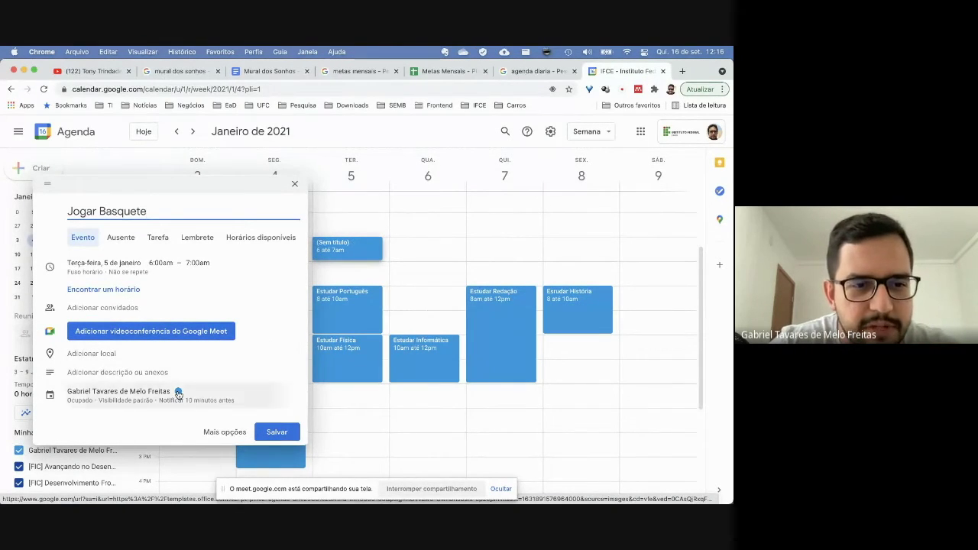
pyautogui.click(179, 395)
pyautogui.click(204, 351)
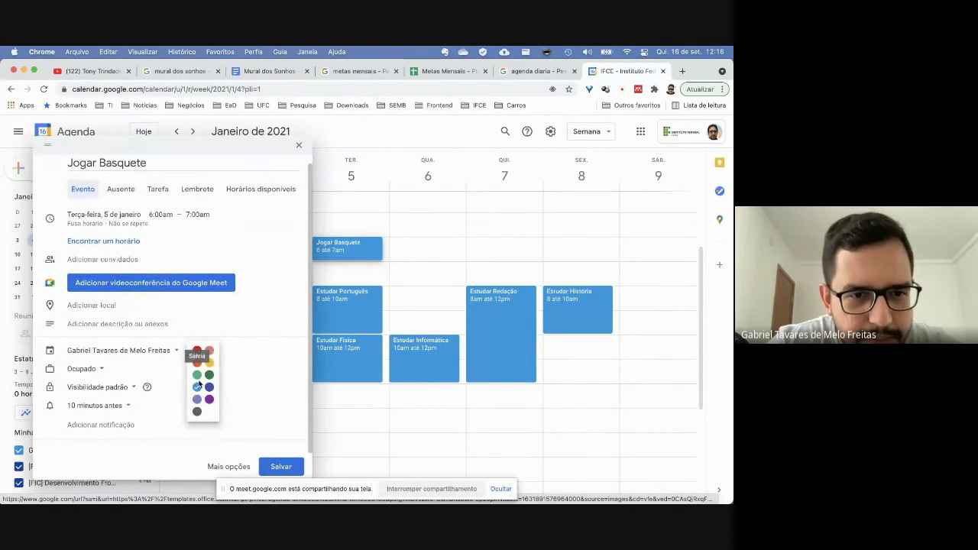
pyautogui.click(206, 355)
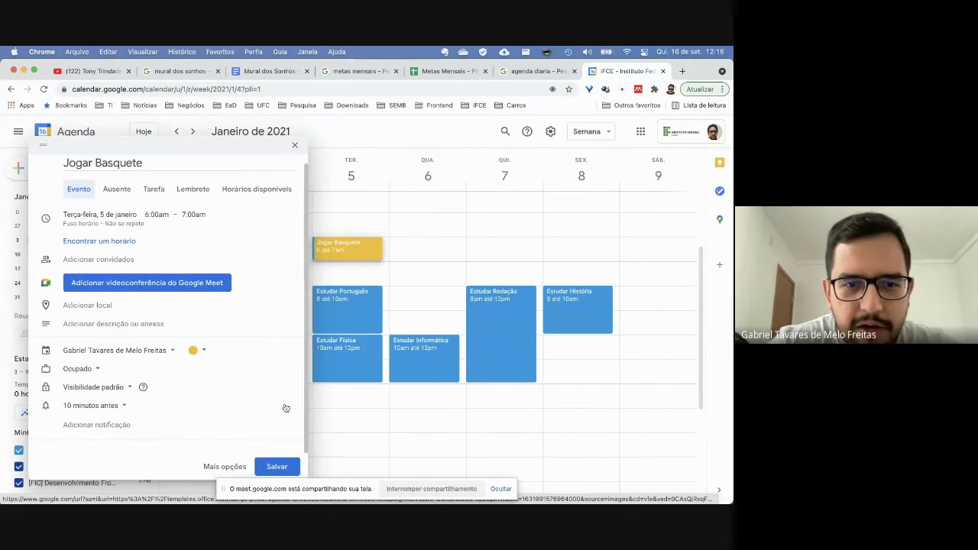
pyautogui.click(279, 467)
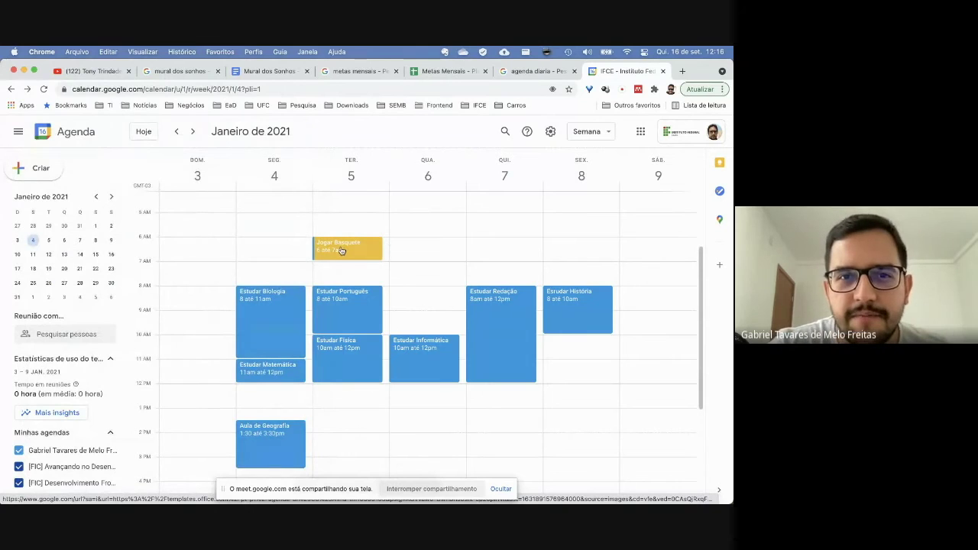
# - Add a second yellow "Jogar Basquete" event on Thursday, 7 January, from 6am to 7am
pyautogui.click(503, 246)
pyautogui.write('Jogar Basquete')
pyautogui.click(336, 394)
pyautogui.click(355, 352)
pyautogui.click(367, 375)
pyautogui.click(430, 466)
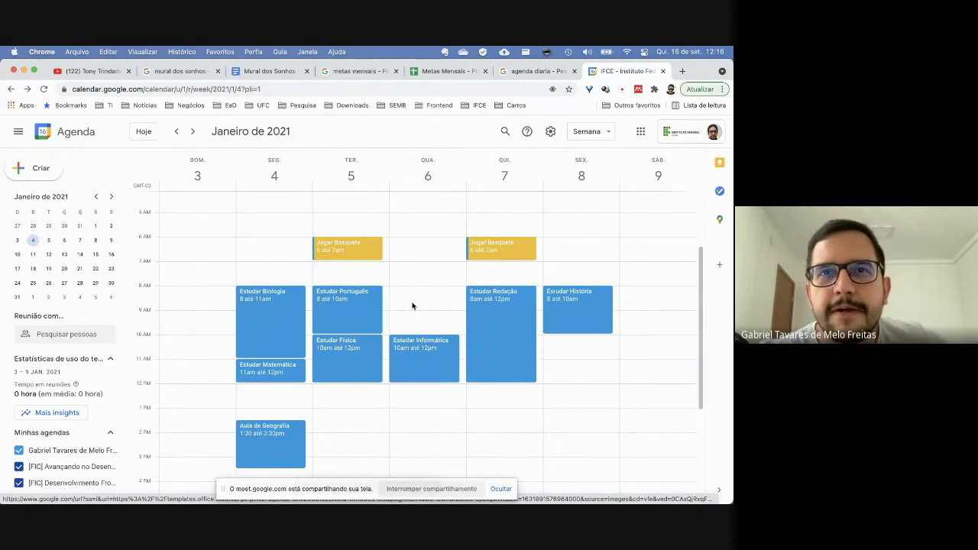
# - Check the family photos on the dream board, and create a purple "Almoço Vovó" event on Monday, 4 January, from 12pm to 1pm
pyautogui.click(268, 71)
pyautogui.scroll(-2, 310, 185)
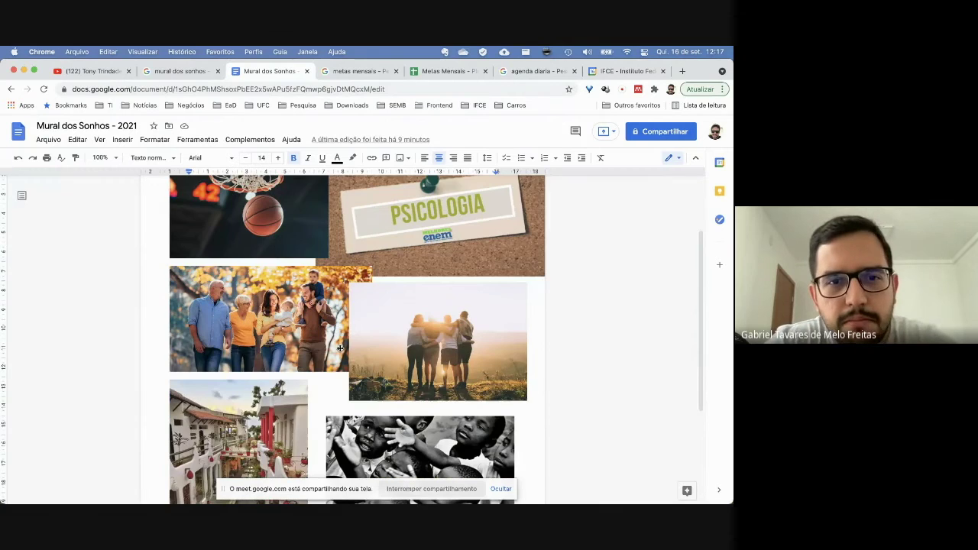
pyautogui.click(608, 71)
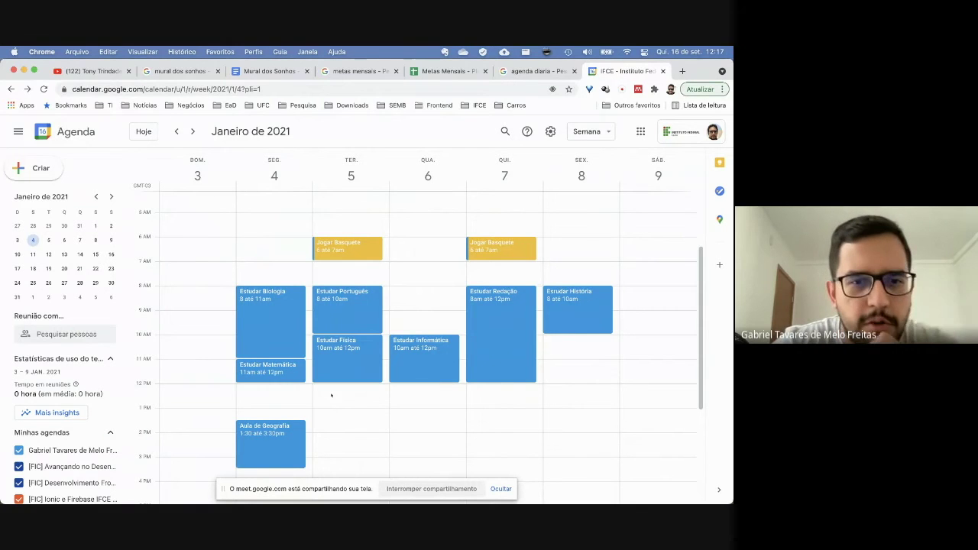
pyautogui.click(269, 402)
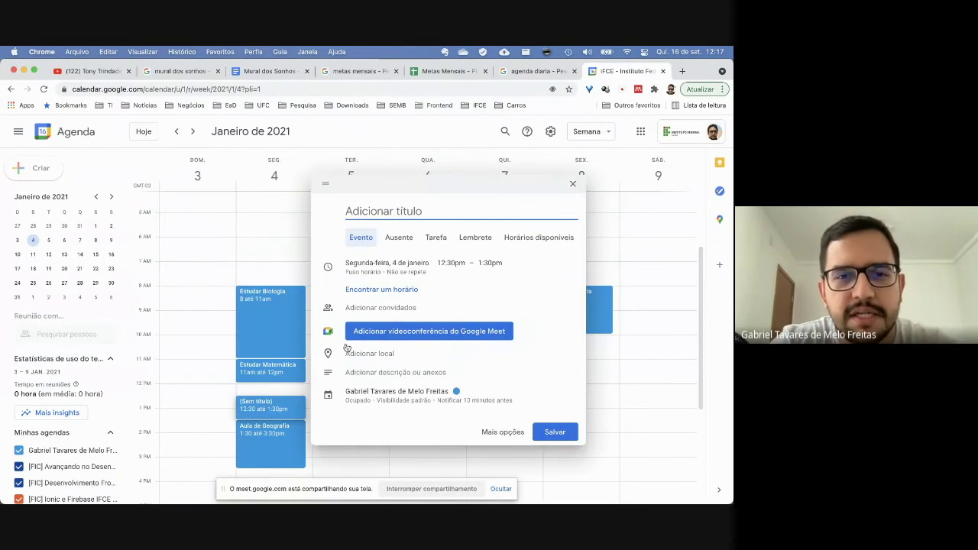
pyautogui.click(276, 389)
pyautogui.click(286, 391)
pyautogui.write('Almoço Vovó')
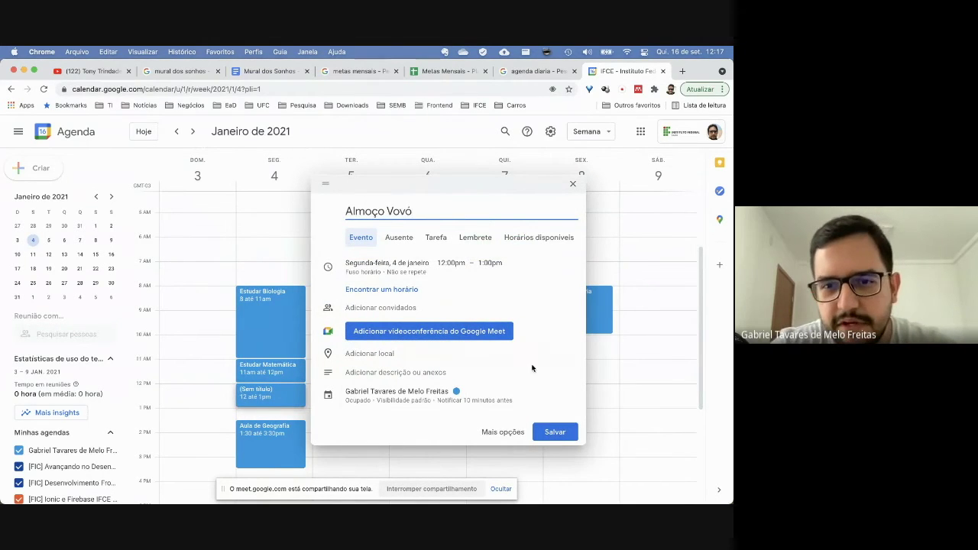
pyautogui.click(464, 393)
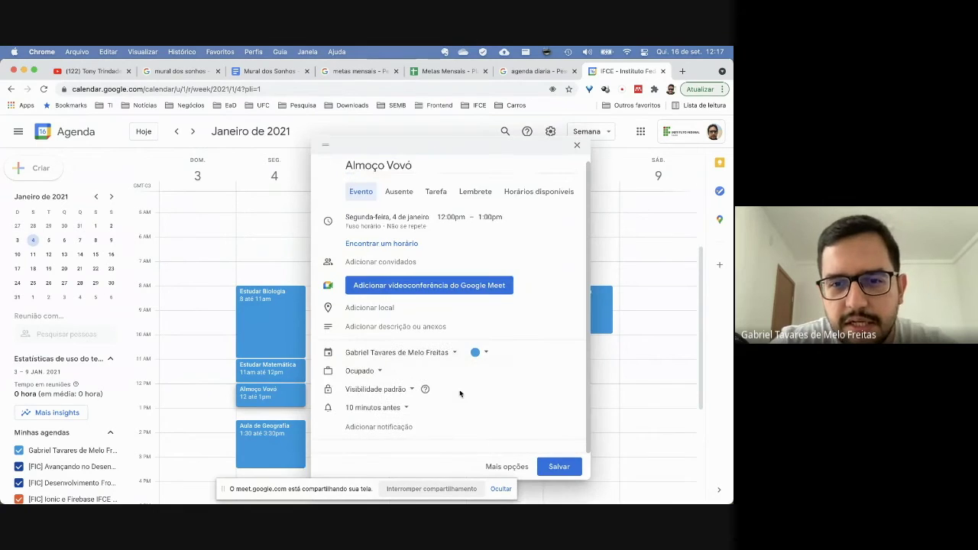
pyautogui.click(477, 350)
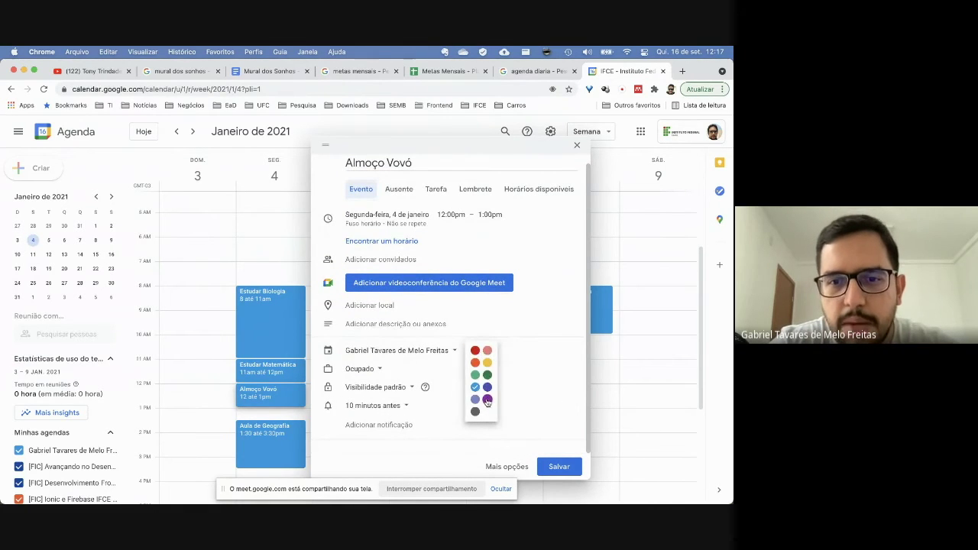
pyautogui.click(487, 399)
pyautogui.click(560, 466)
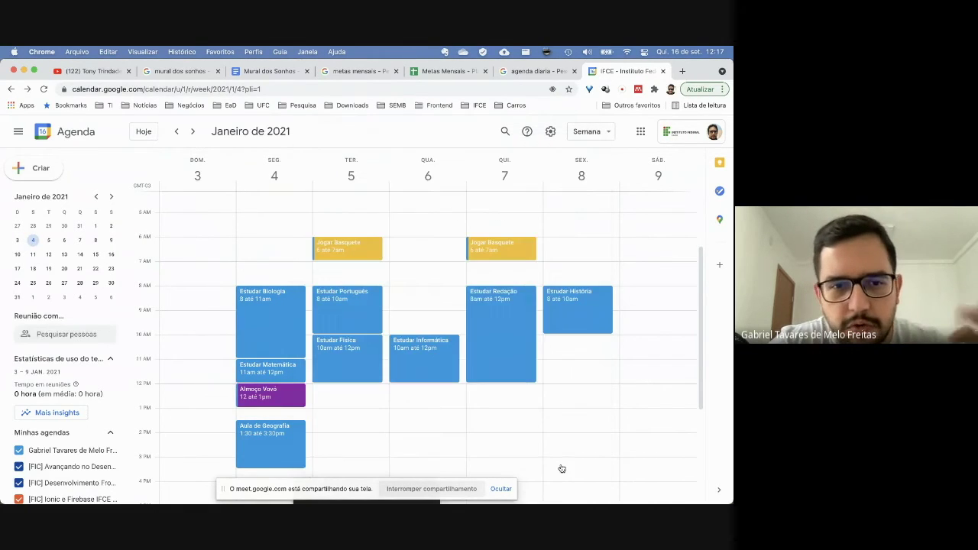
# - Reuse the Monday lunch's title for a second purple "Almoço Vovó" event on Saturday, 9 January, from 12pm to 1pm
pyautogui.click(276, 404)
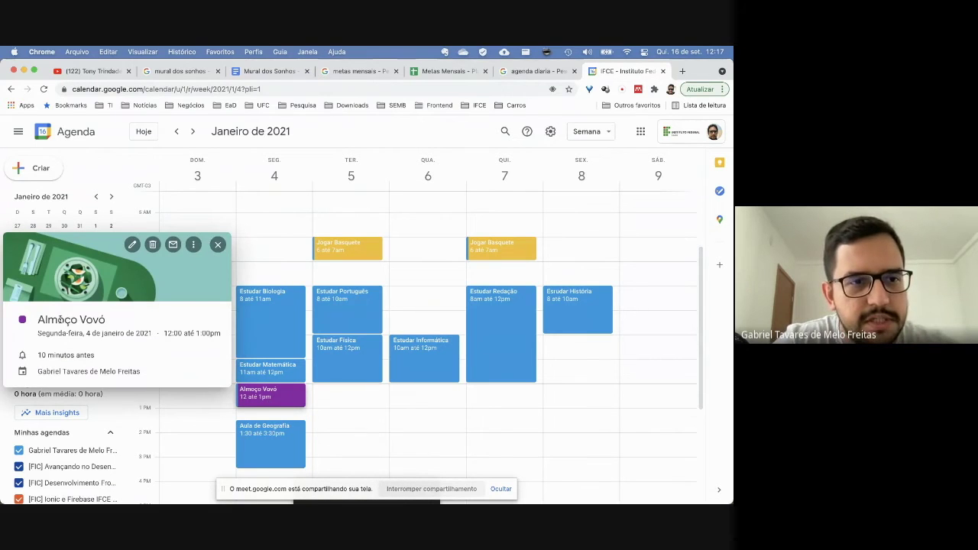
pyautogui.doubleClick(61, 320)
pyautogui.click(37, 321)
pyautogui.moveTo(37, 322); pyautogui.dragTo(107, 321)
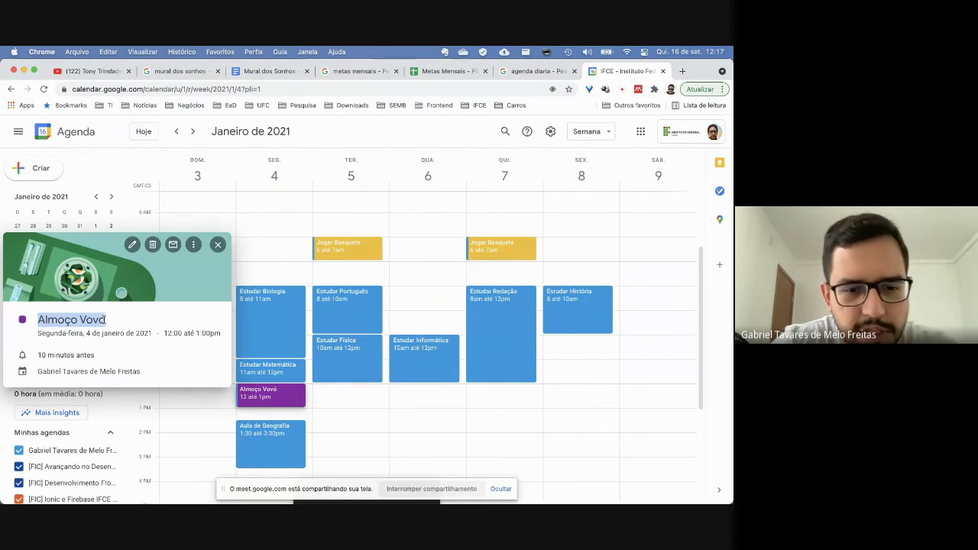
pyautogui.click(218, 246)
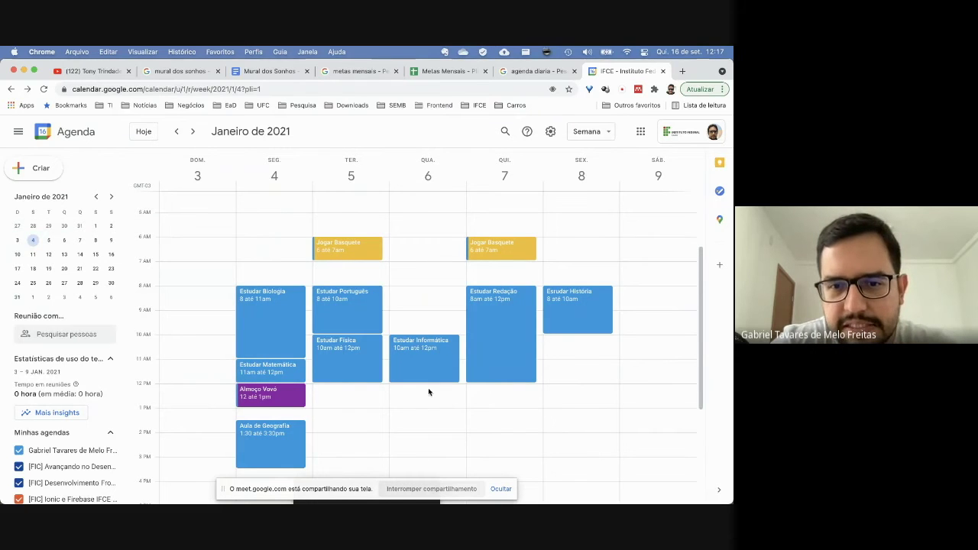
pyautogui.click(639, 394)
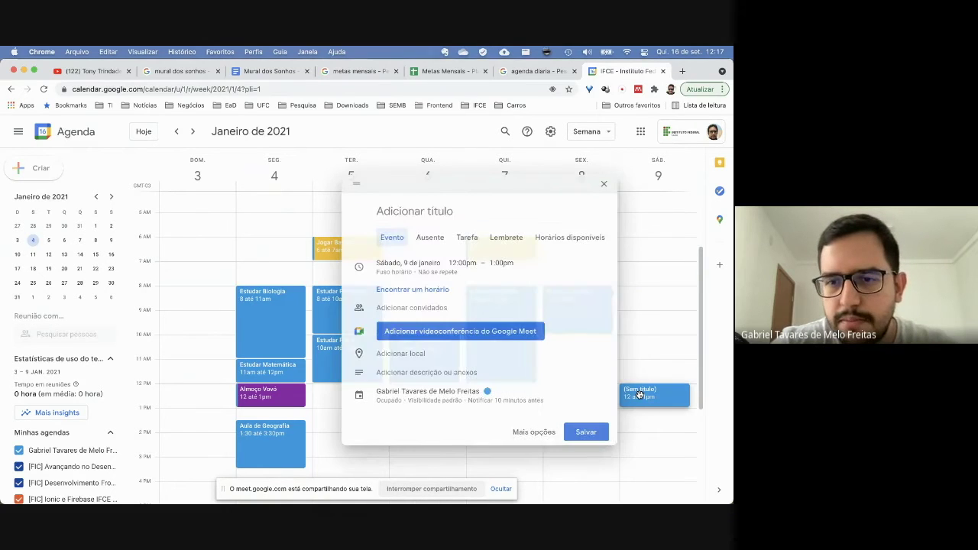
pyautogui.write('Almoço Vovó')
pyautogui.click(493, 393)
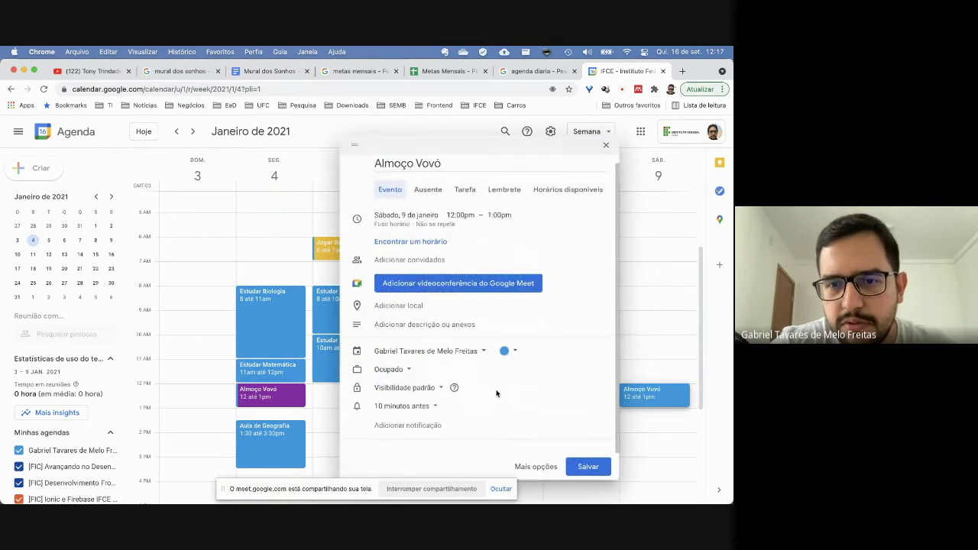
pyautogui.click(507, 351)
pyautogui.click(515, 390)
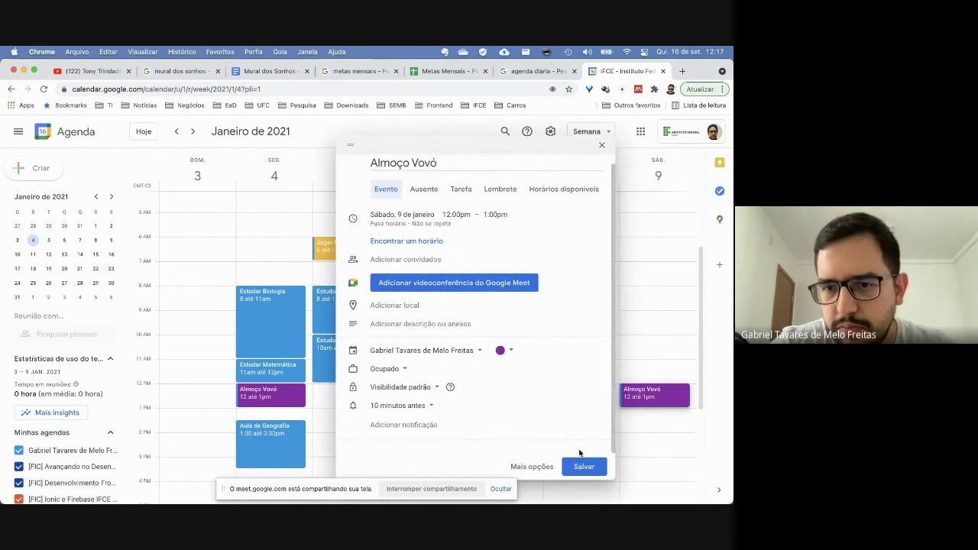
pyautogui.click(581, 467)
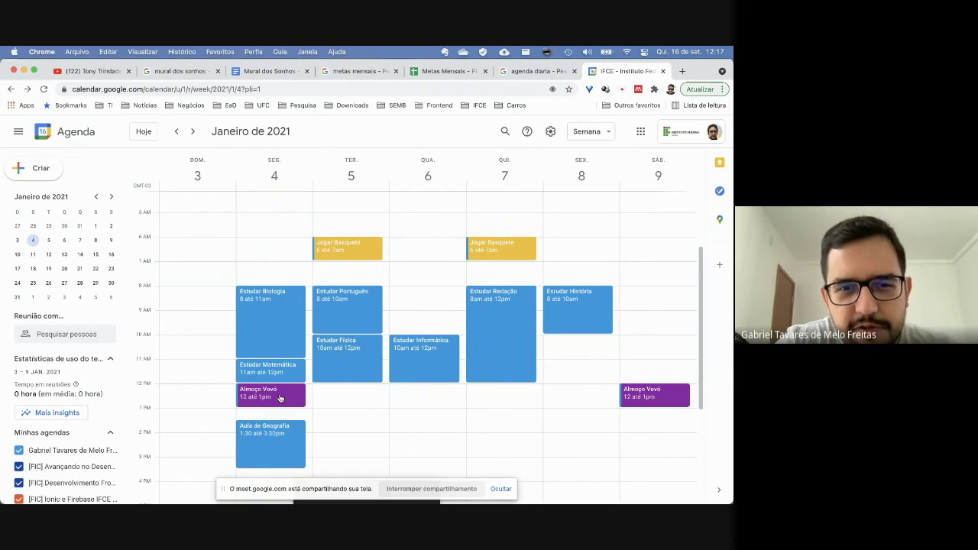
# - Move Monday's "Almoço Vovó" to Tuesday, 5 January, and Tuesday's "Jogar Basquete" to Wednesday, 6 January, keeping their times
pyautogui.moveTo(280, 399); pyautogui.dragTo(346, 401)
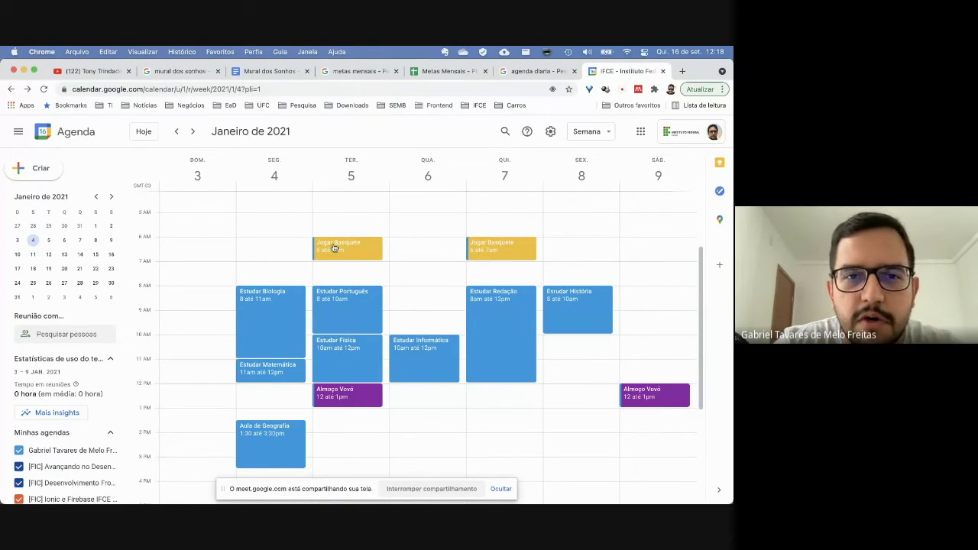
pyautogui.scroll(-5, 268, 473)
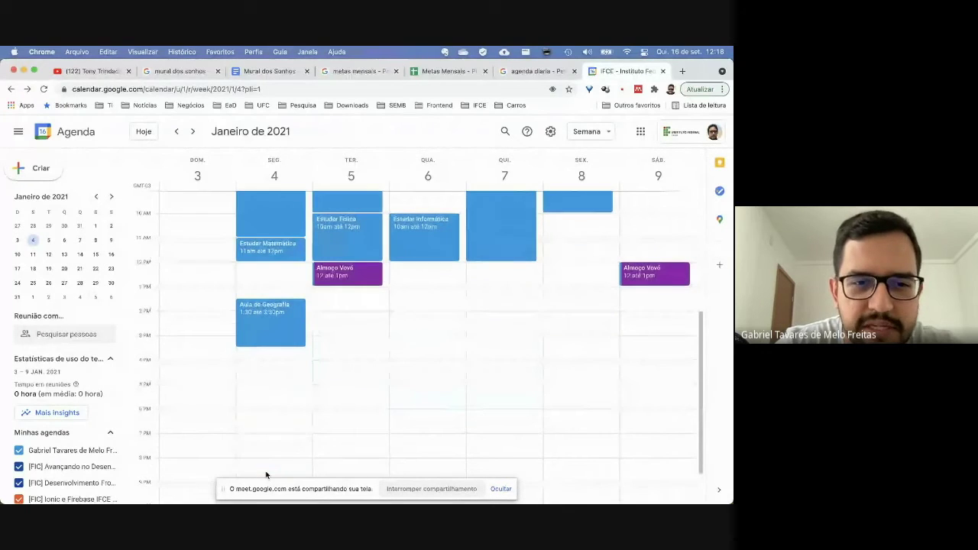
pyautogui.scroll(5, 263, 382)
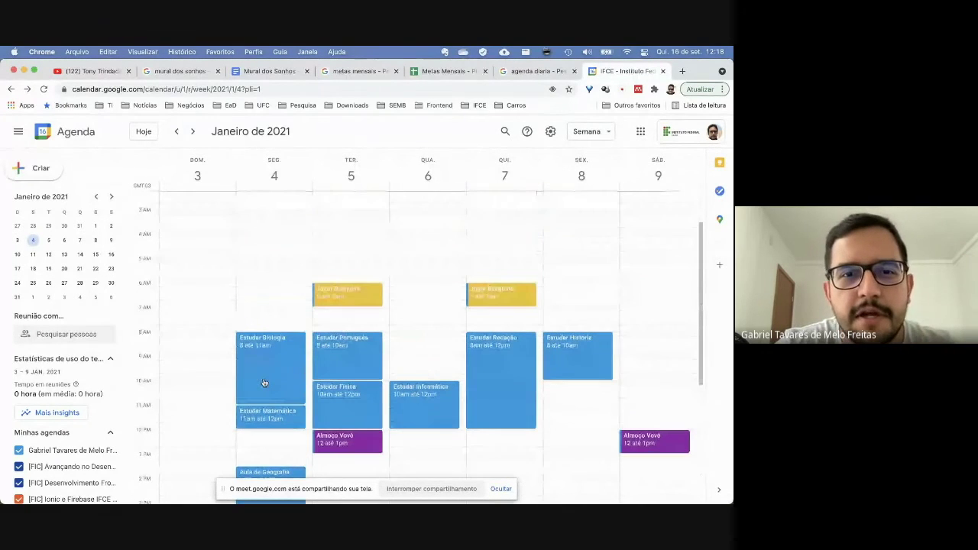
pyautogui.moveTo(340, 299); pyautogui.dragTo(423, 299)
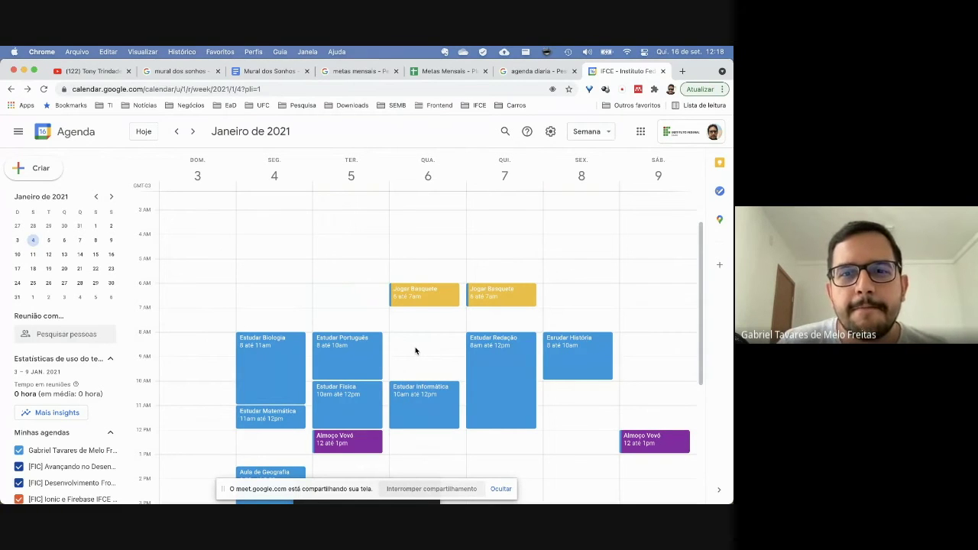
# - Create the event "Cortar o cabelo" on Wednesday, 6 January, from 8am to 9am, and colour it red
pyautogui.scroll(-3, 416, 351)
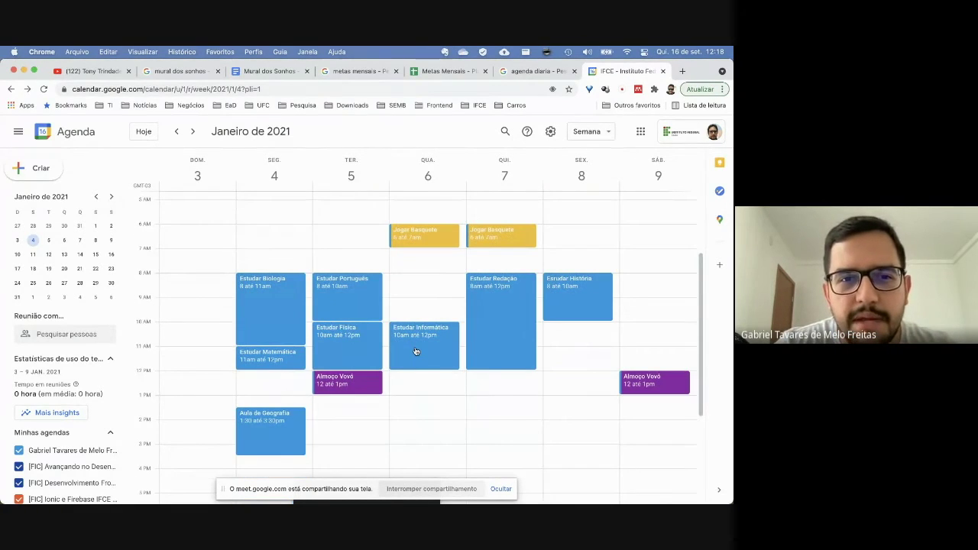
pyautogui.scroll(1, 415, 350)
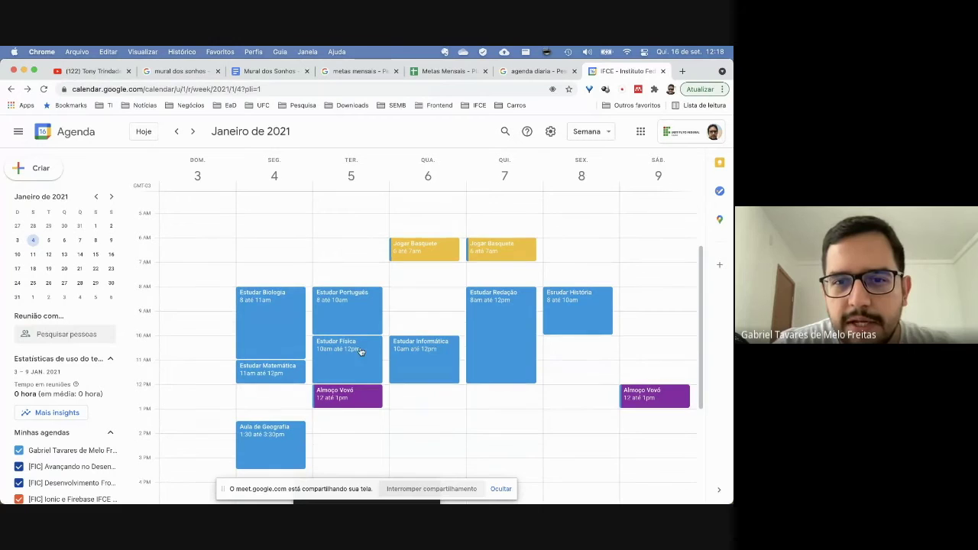
pyautogui.click(414, 298)
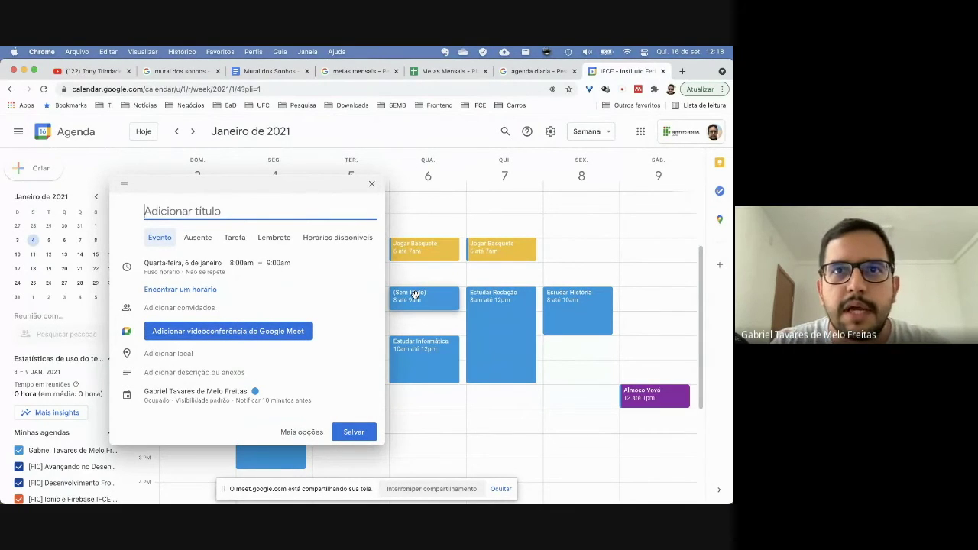
pyautogui.write('Cortar')
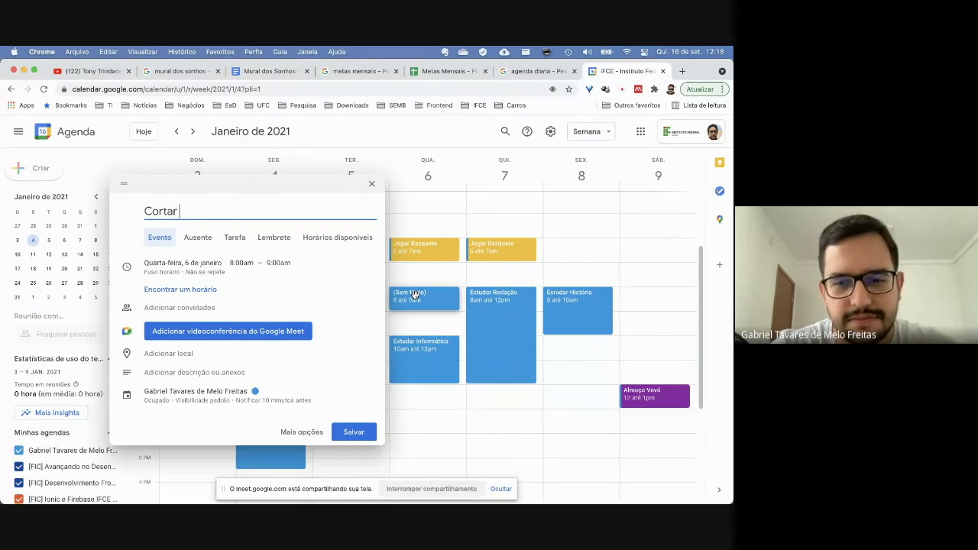
pyautogui.write(' o cabelo')
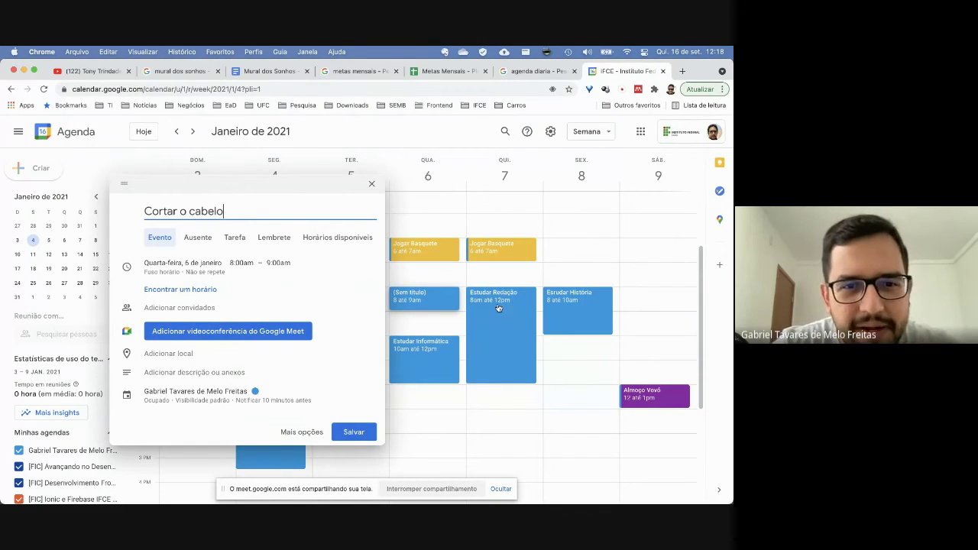
pyautogui.click(254, 392)
pyautogui.click(279, 354)
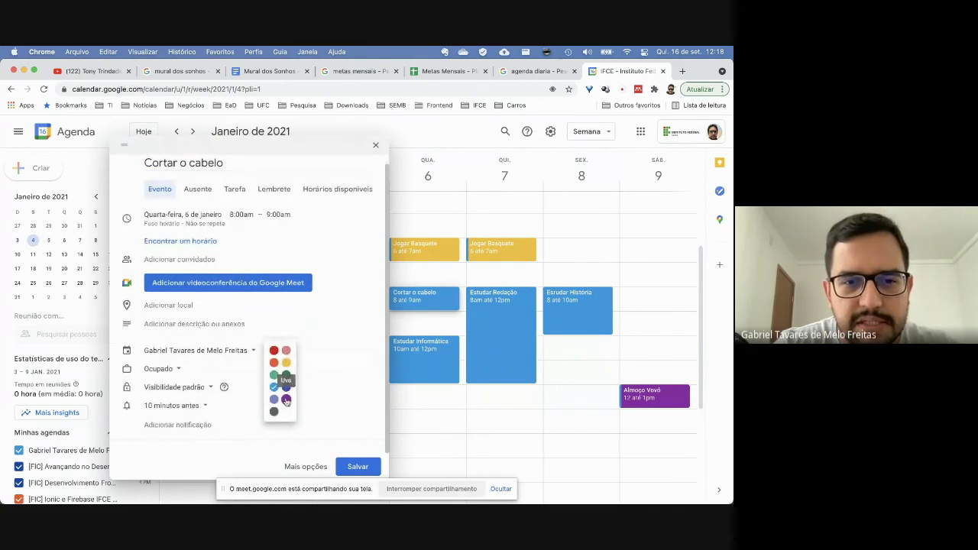
pyautogui.click(274, 351)
pyautogui.click(339, 468)
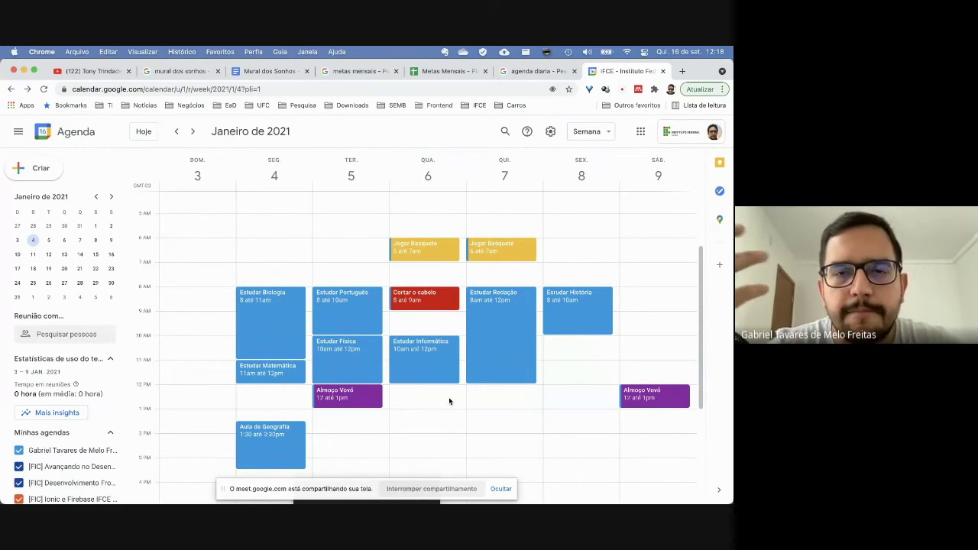
# - Compare the "Mural dos Sonhos - 2021" board, the January goals in "Metas Mensais" and the weekly calendar to review how they connect
pyautogui.click(272, 70)
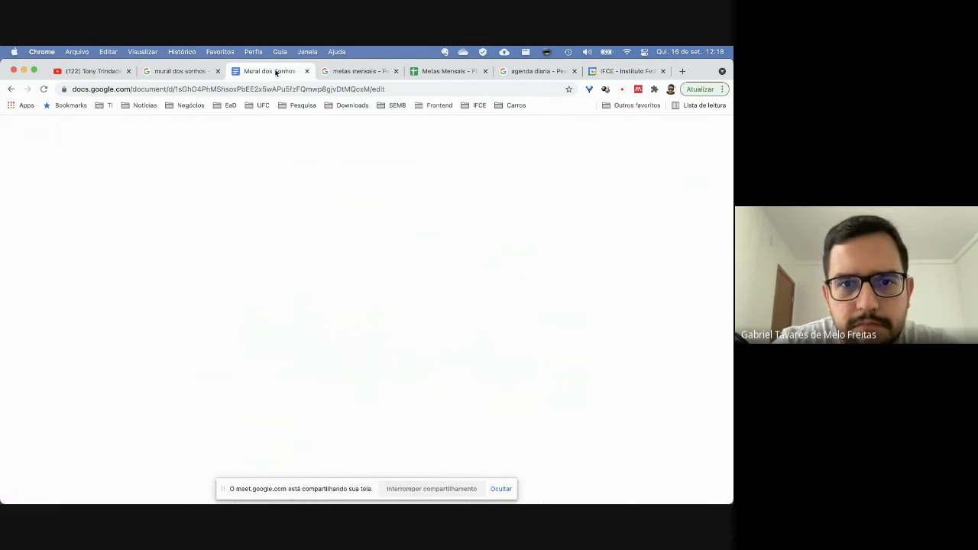
pyautogui.click(621, 71)
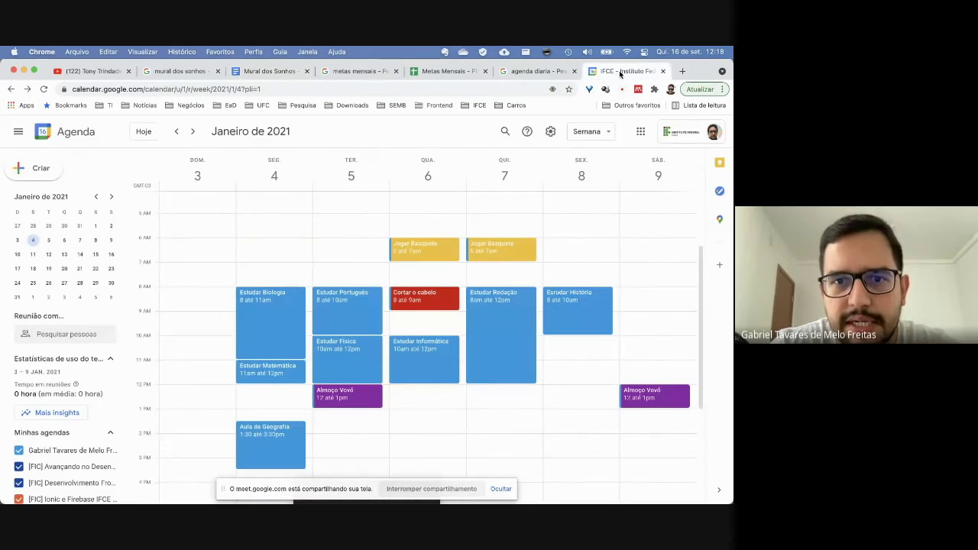
pyautogui.click(432, 71)
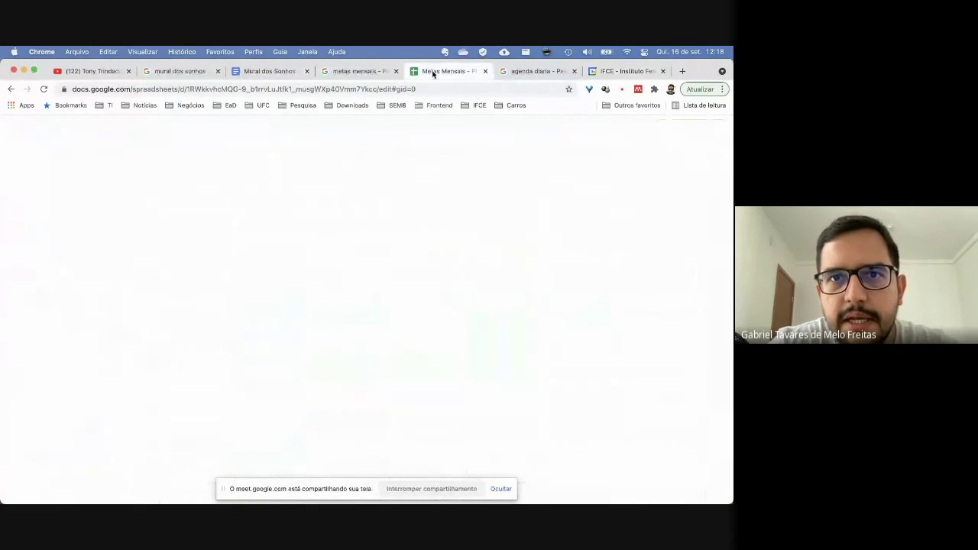
pyautogui.click(262, 72)
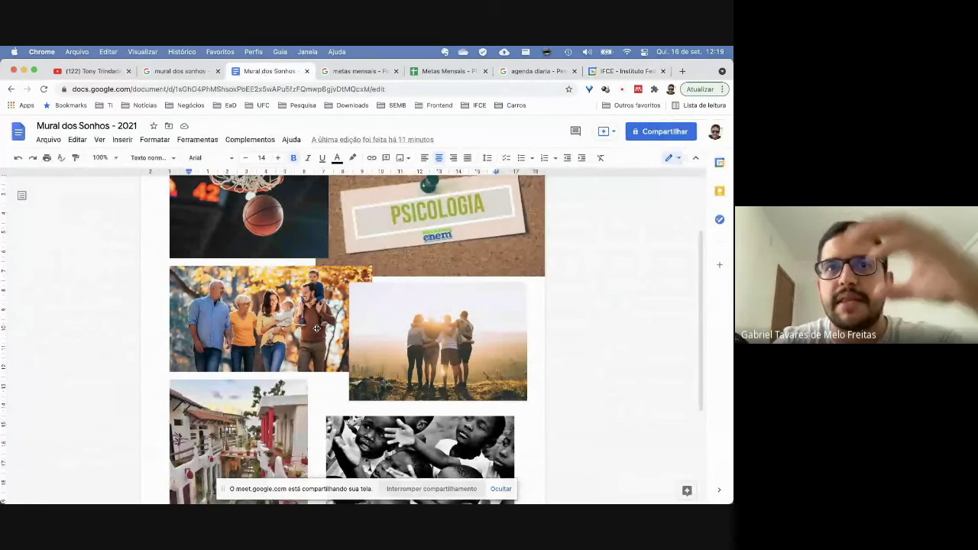
pyautogui.click(440, 72)
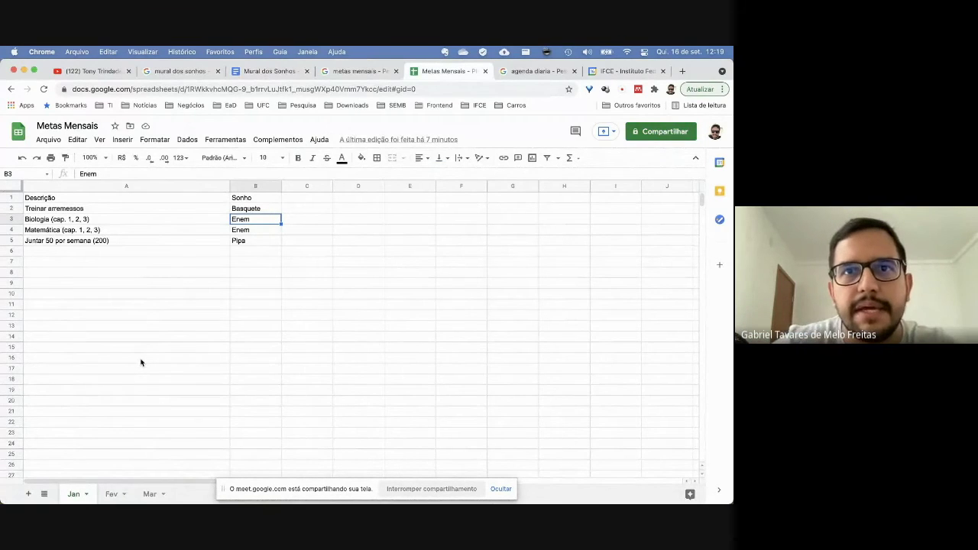
pyautogui.click(618, 71)
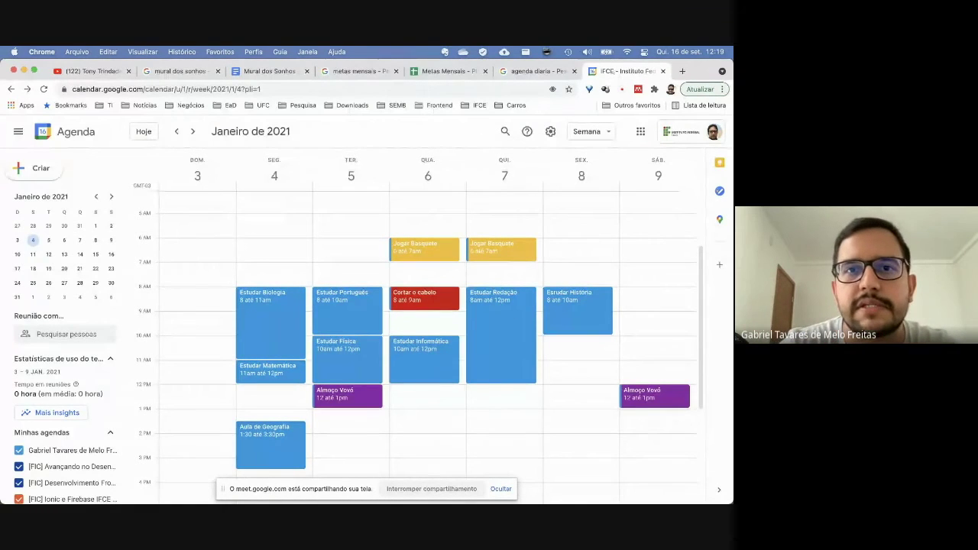
pyautogui.click(442, 71)
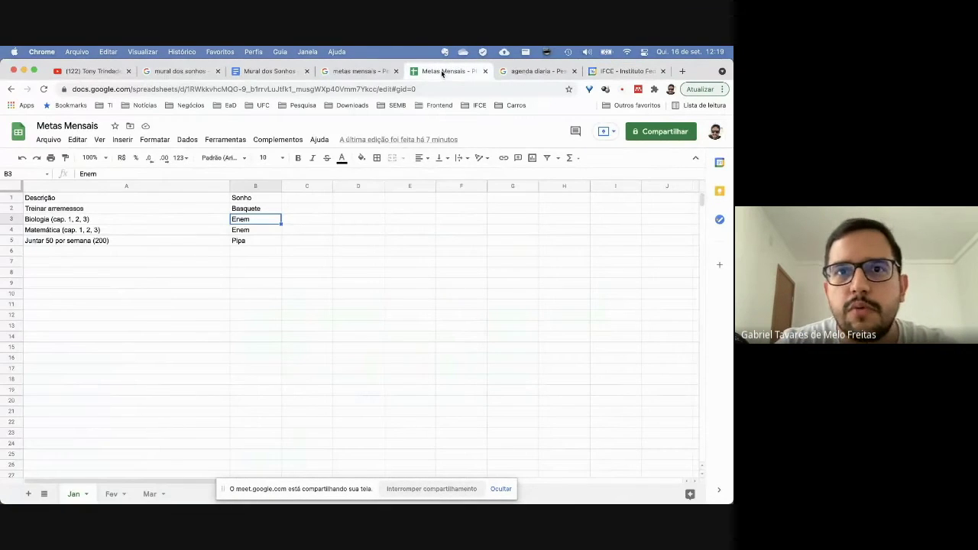
pyautogui.click(269, 73)
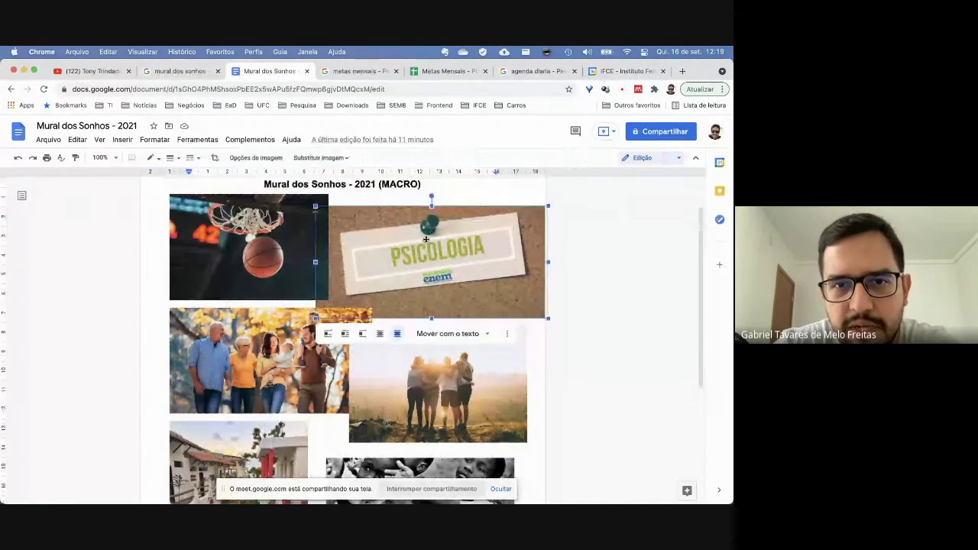
pyautogui.click(442, 72)
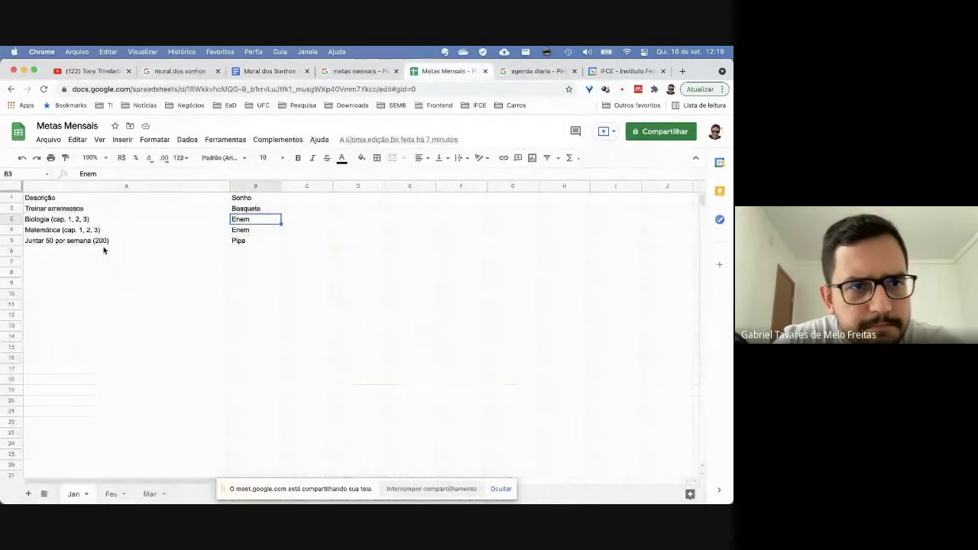
pyautogui.click(116, 219)
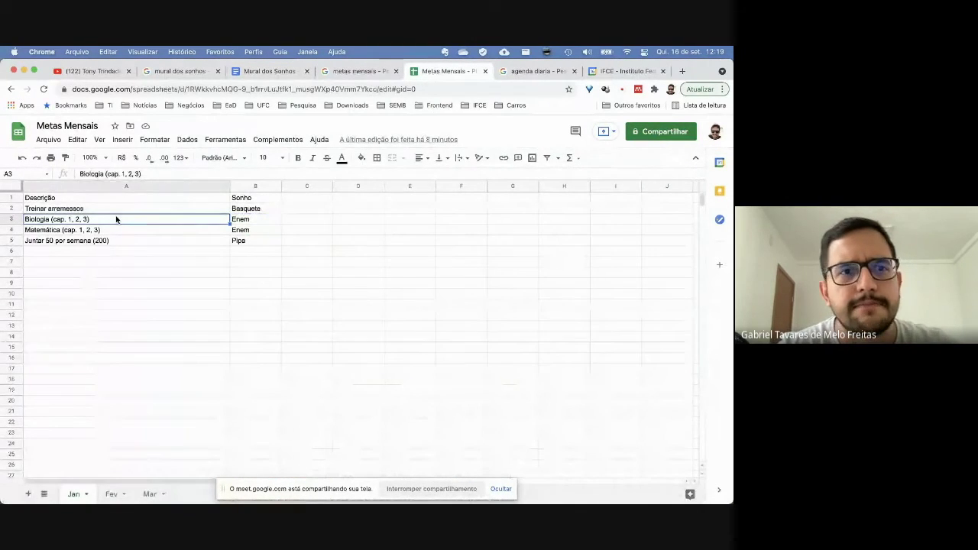
# - Review the "Biologia (cap. 1, 2, 3)" and "Matemática (cap. 1, 2, 3)" goals for January against the February goals in "Metas Mensais"
pyautogui.hotkey('shift', 'Down')
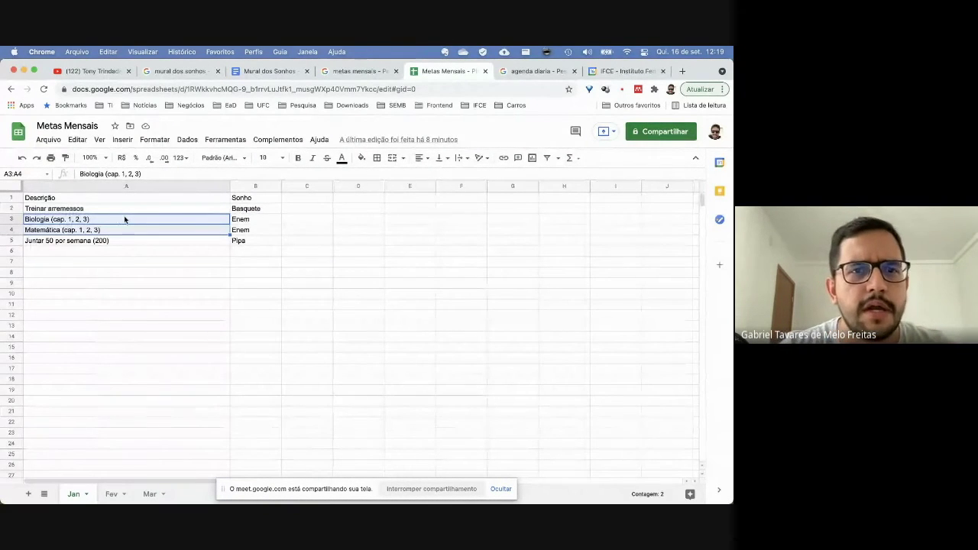
pyautogui.click(149, 259)
pyautogui.click(90, 217)
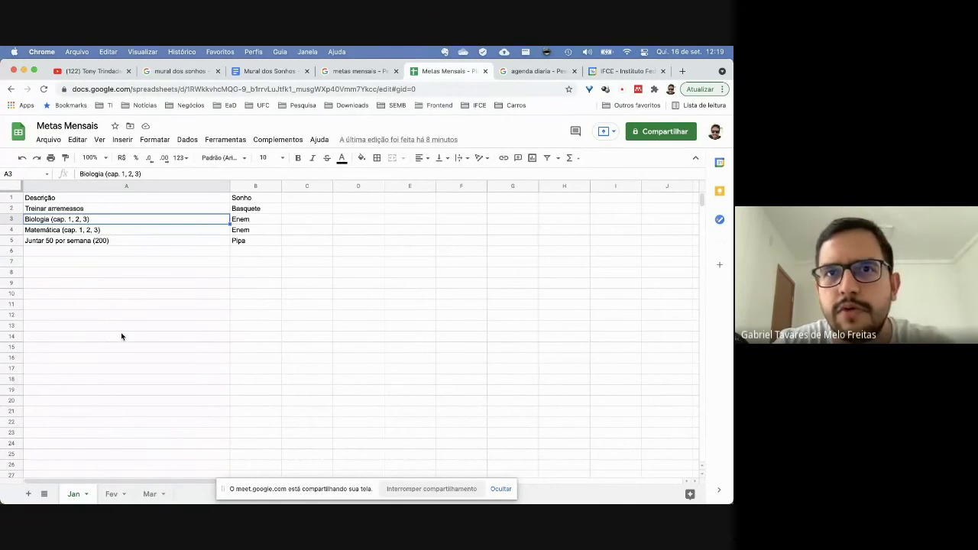
pyautogui.click(92, 230)
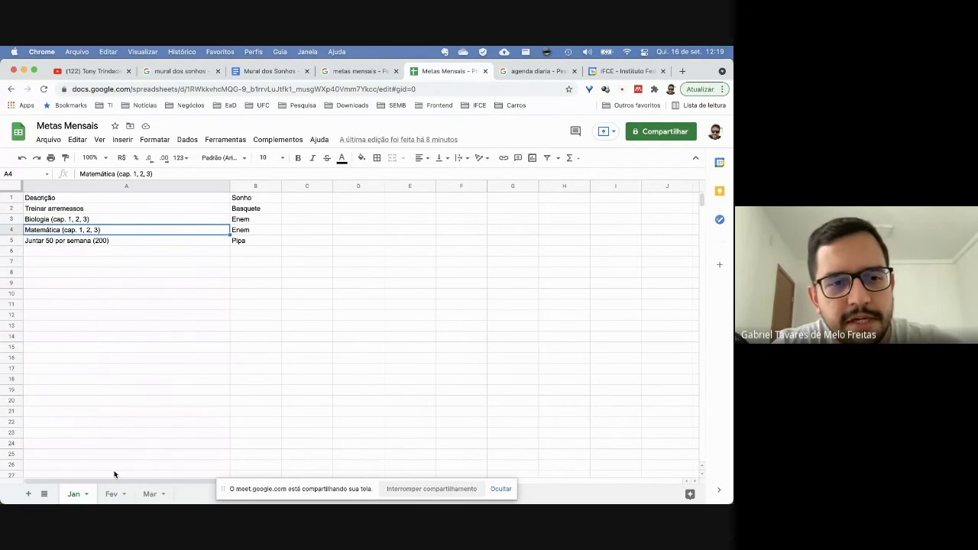
pyautogui.click(112, 493)
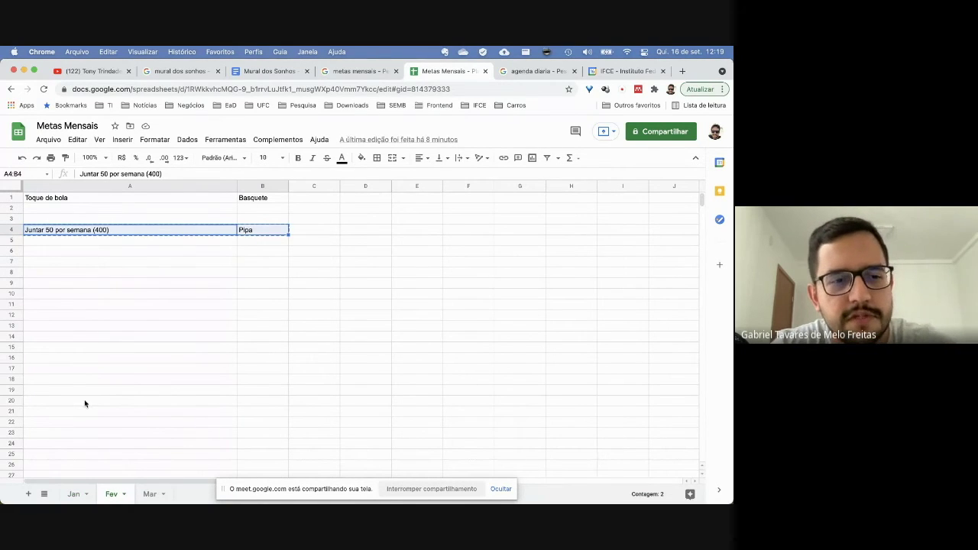
pyautogui.click(73, 494)
pyautogui.click(69, 218)
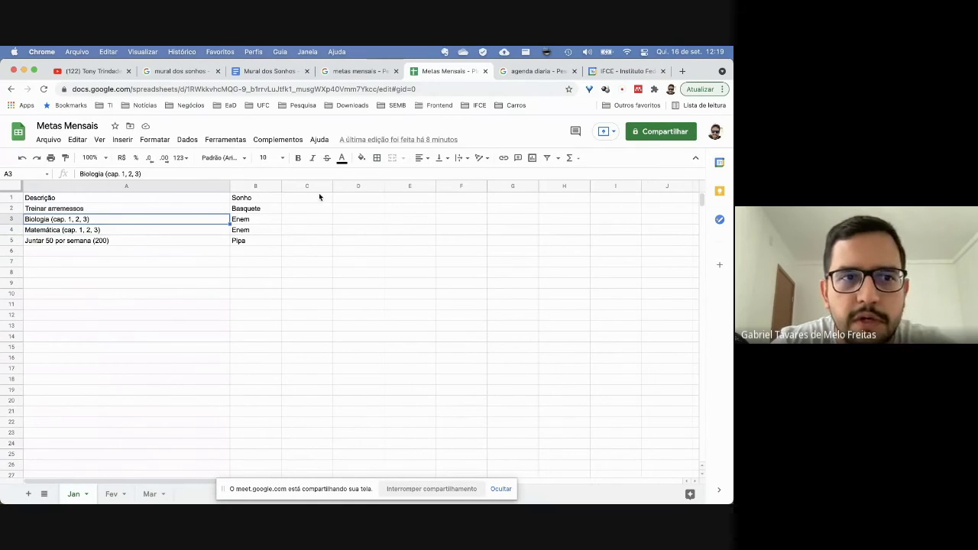
# - Add the bulleted description "estudar da página 1 ate 50" to Monday's "Estudar Biologia" event in Google Agenda and save it
pyautogui.click(619, 73)
pyautogui.click(274, 313)
pyautogui.click(134, 269)
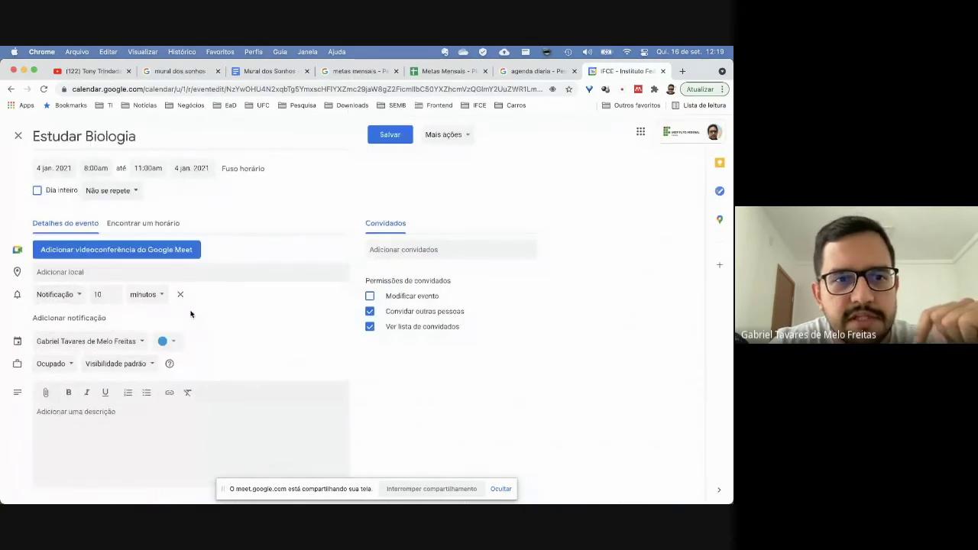
pyautogui.click(146, 393)
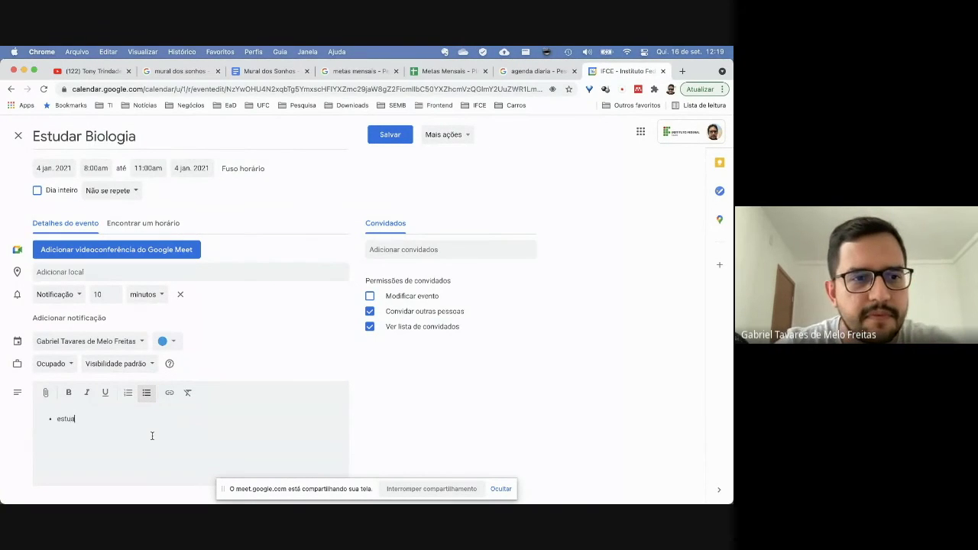
pyautogui.write('estudar da página 1')
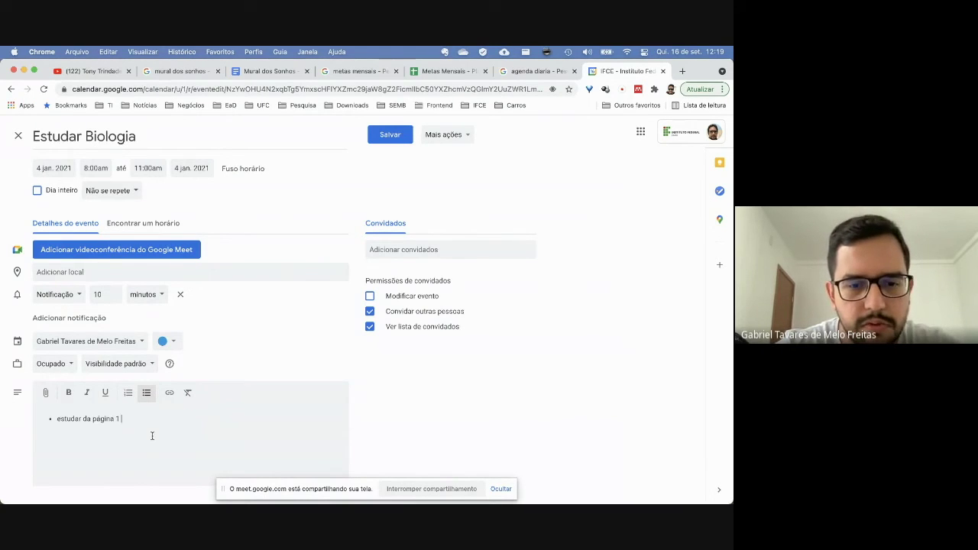
pyautogui.write(' ate')
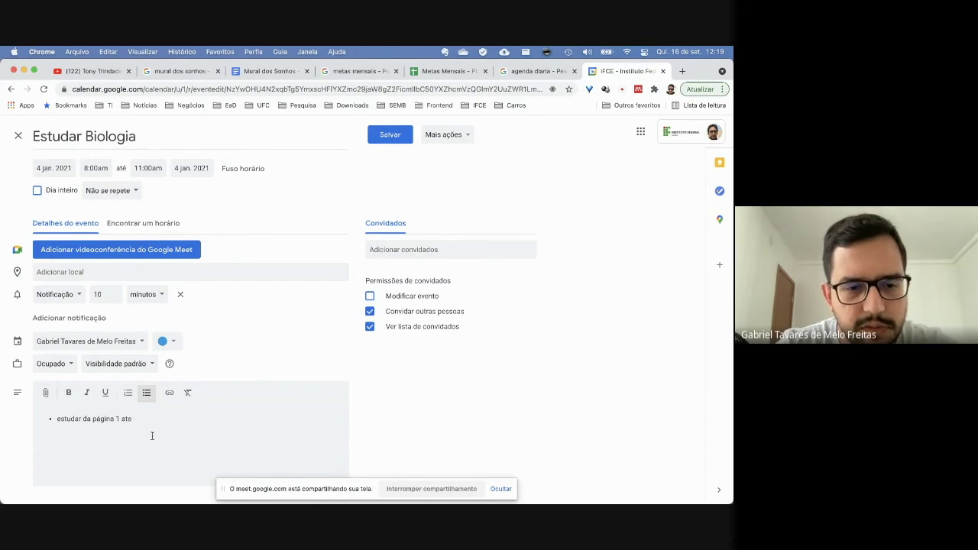
pyautogui.click(388, 134)
# - Add a second bullet, "fazer exercícios", to the description of Monday's "Estudar Biologia" event and save it
pyautogui.click(281, 329)
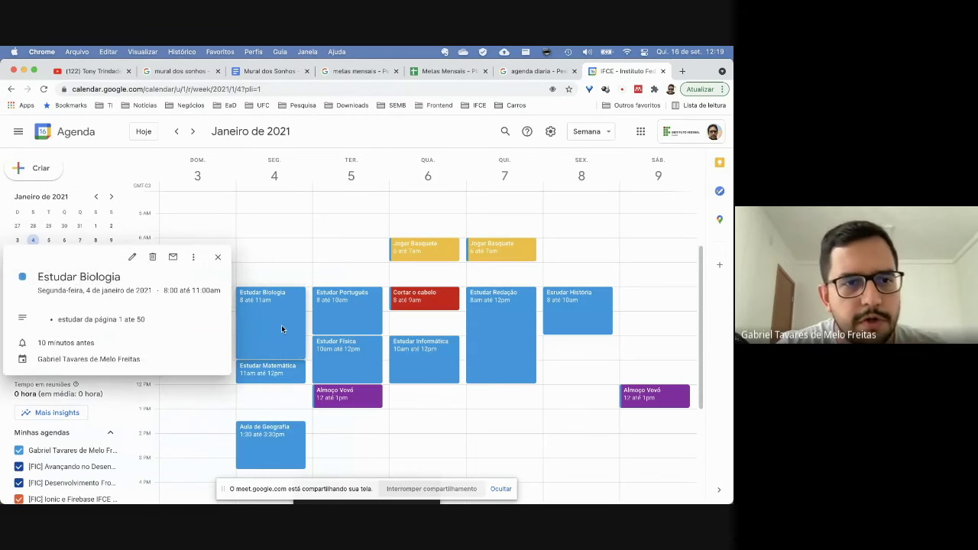
pyautogui.click(131, 257)
pyautogui.press('Return')
pyautogui.press('BackSpace')
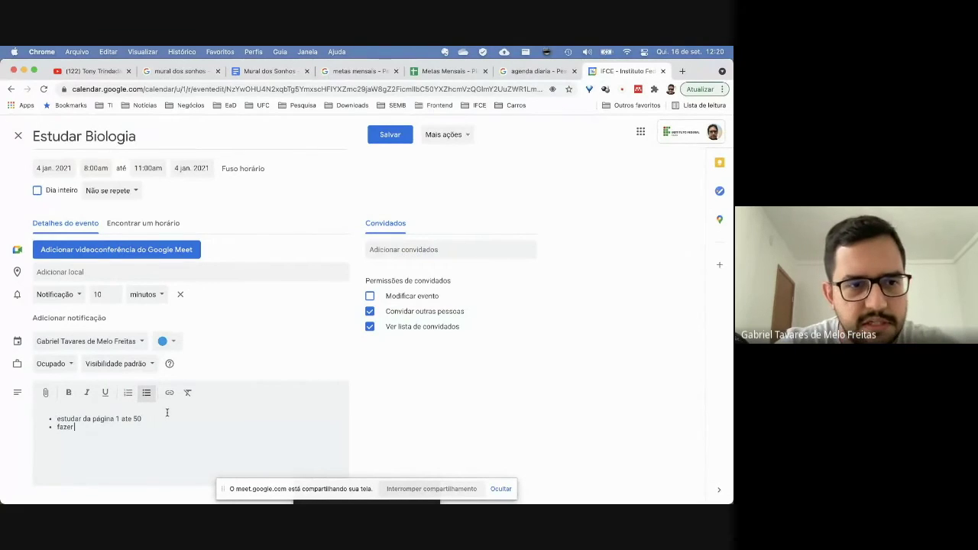
pyautogui.write('cicios')
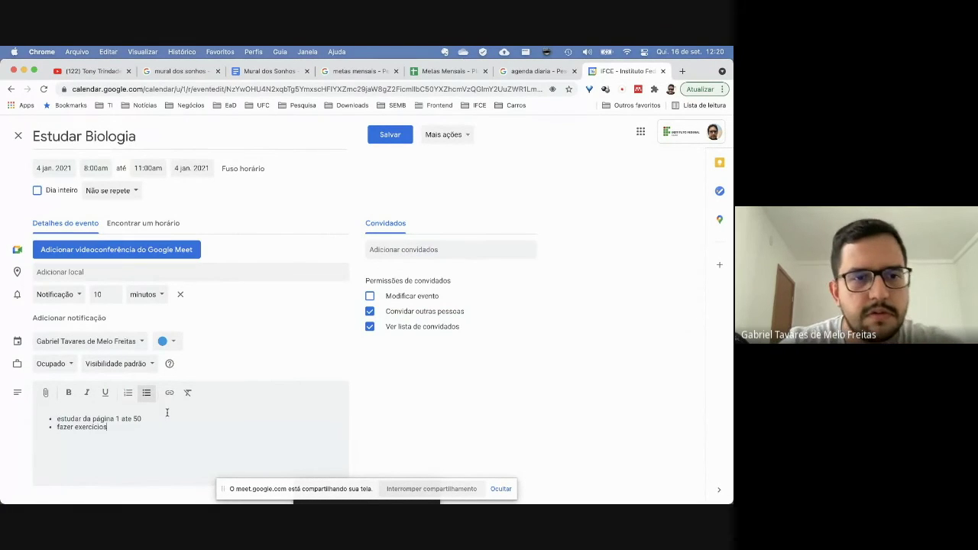
pyautogui.press('super+s')
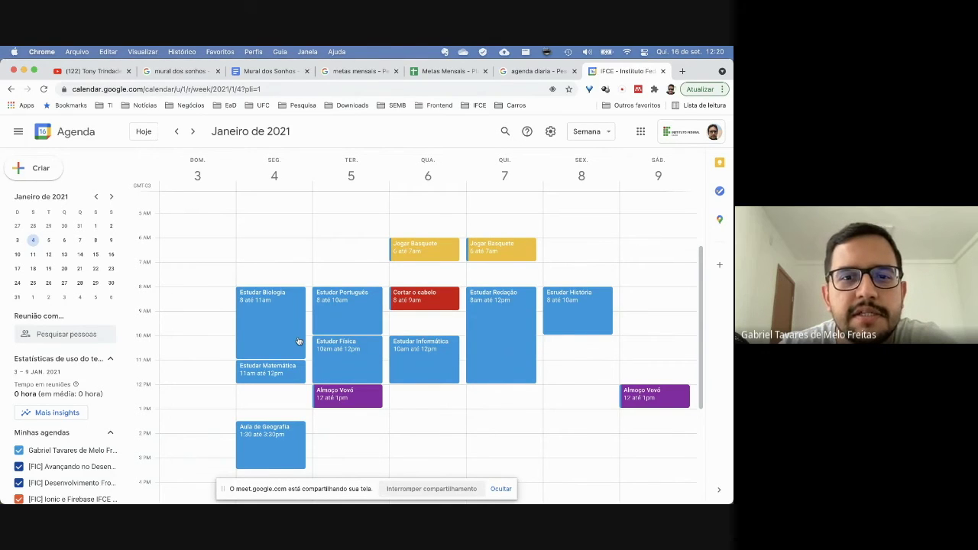
# - Review the images on the "Mural dos Sonhos - 2021" board and compare them with the activities in the weekly calendar
pyautogui.click(338, 430)
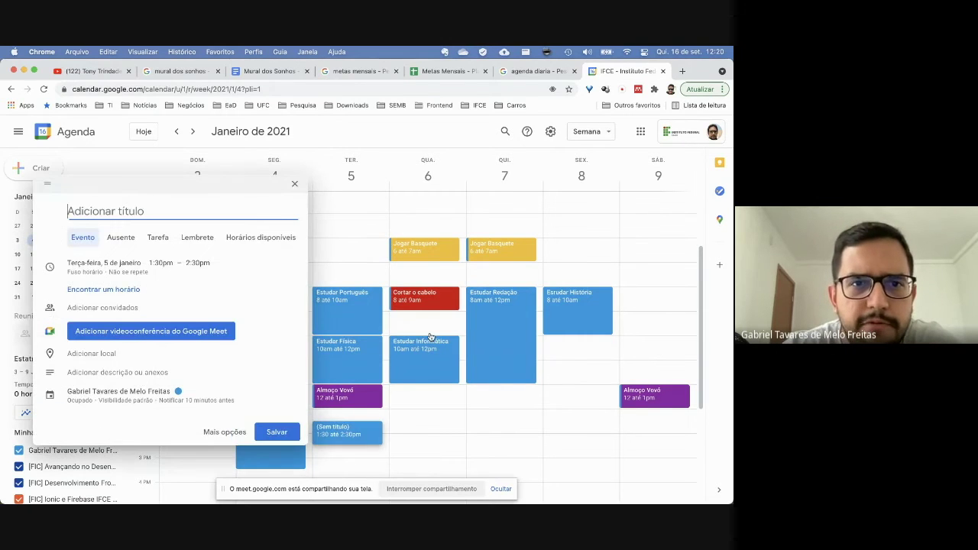
pyautogui.click(295, 187)
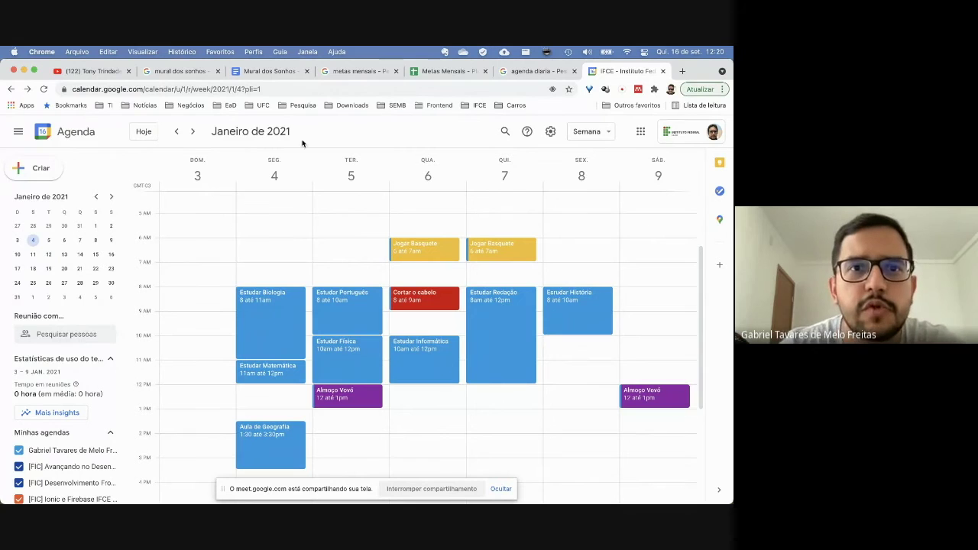
pyautogui.click(271, 72)
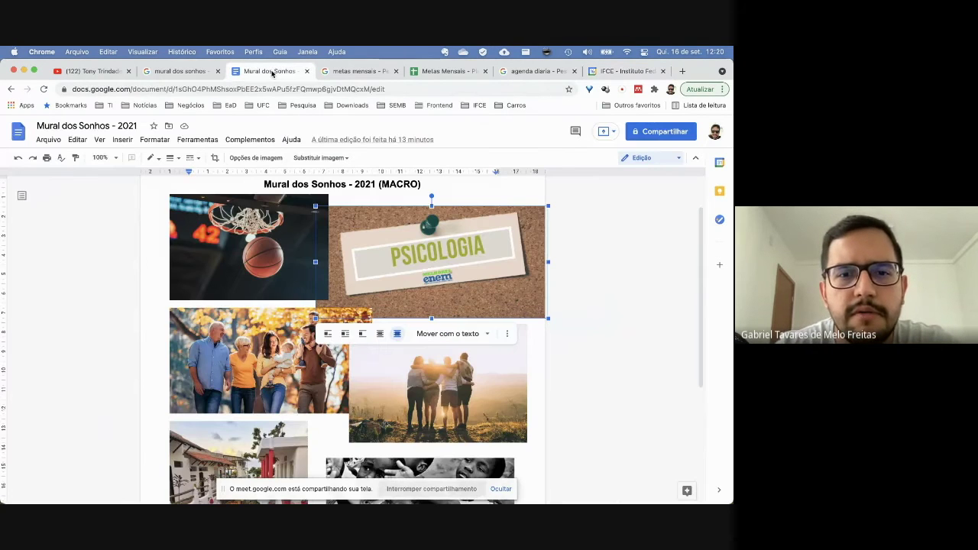
pyautogui.scroll(-5, 317, 322)
pyautogui.scroll(3, 318, 322)
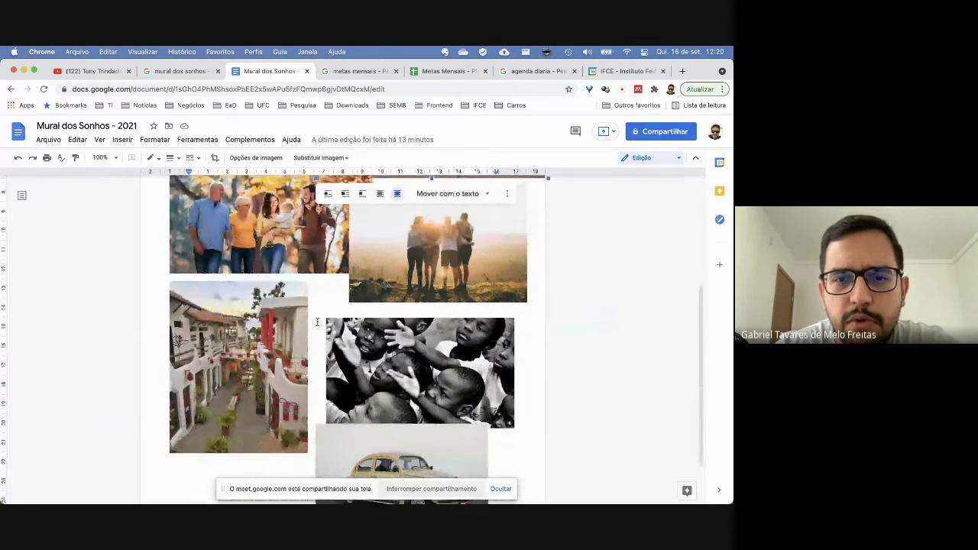
pyautogui.scroll(3, 318, 322)
pyautogui.scroll(-2, 317, 322)
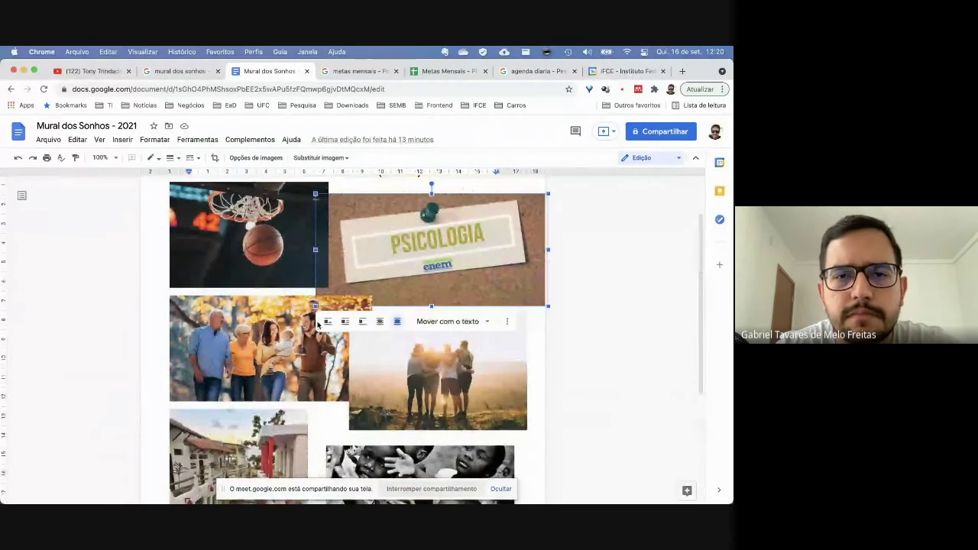
pyautogui.click(623, 71)
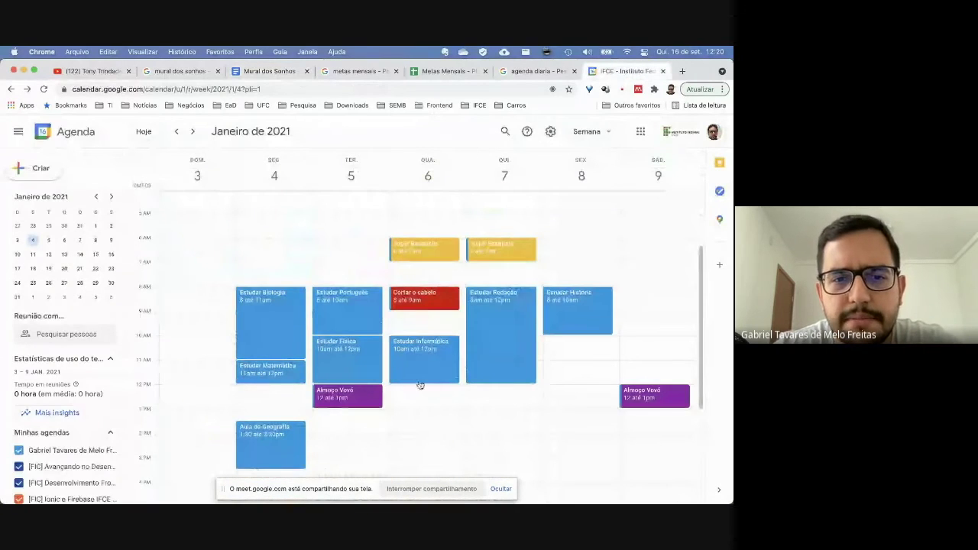
pyautogui.scroll(-3, 383, 401)
pyautogui.scroll(2, 382, 401)
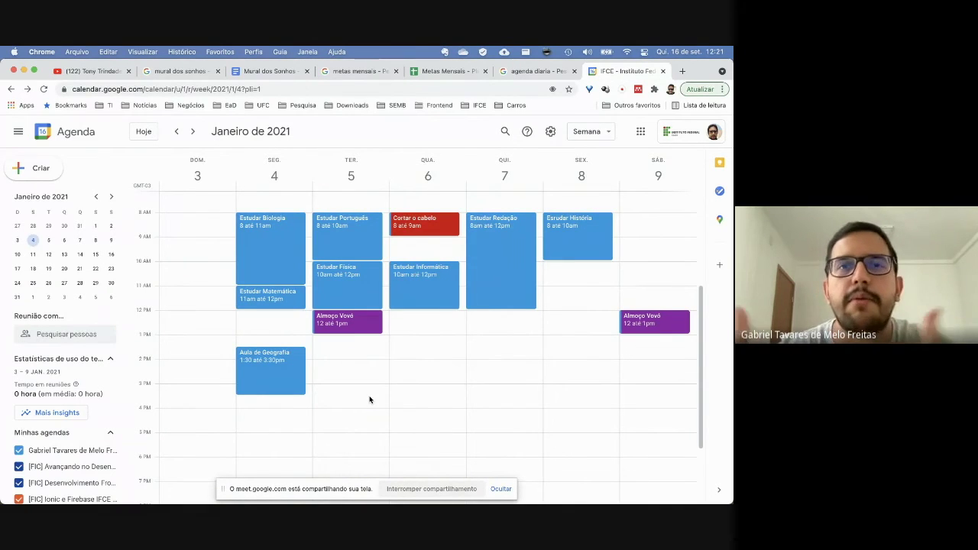
# - Check the two weeks following 3–9 January for scheduled activities and return to that week
pyautogui.click(282, 412)
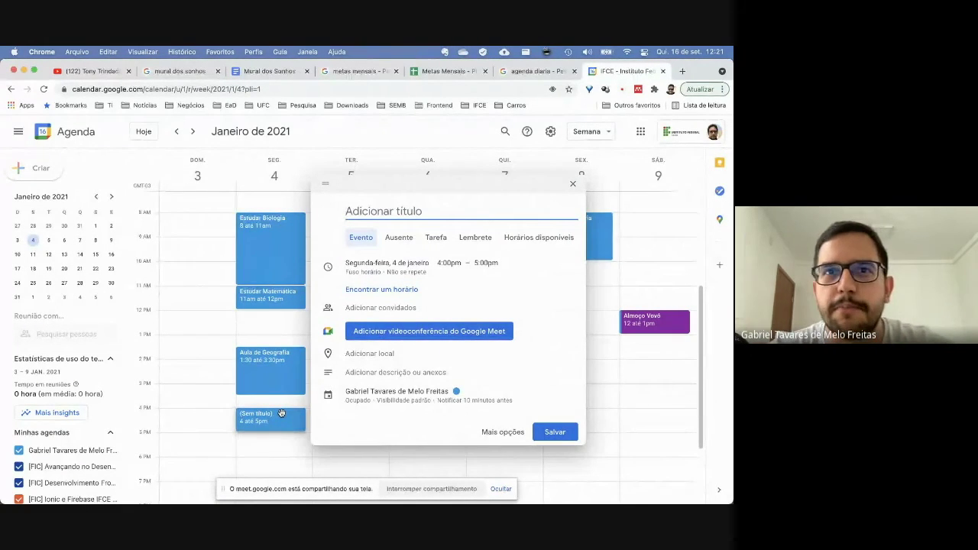
pyautogui.press('Escape')
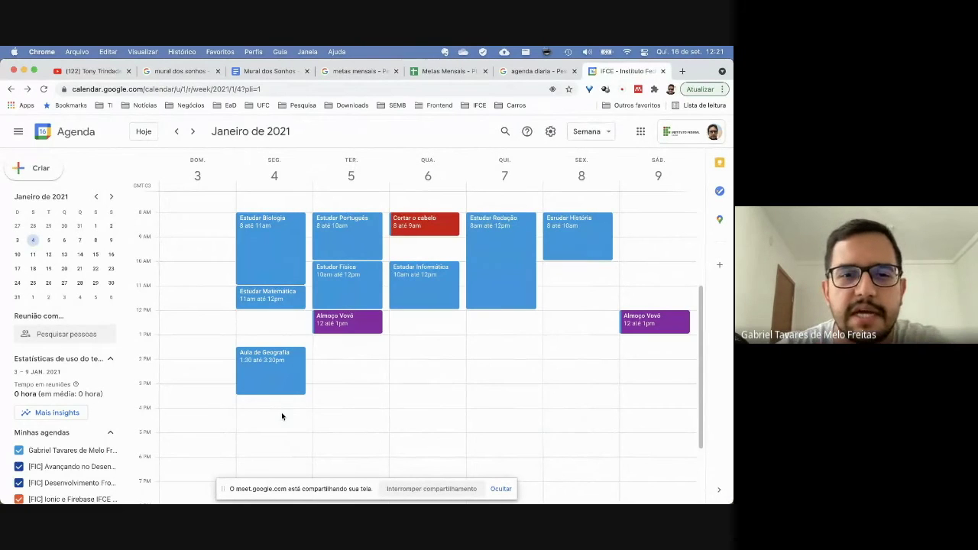
pyautogui.scroll(3, 367, 363)
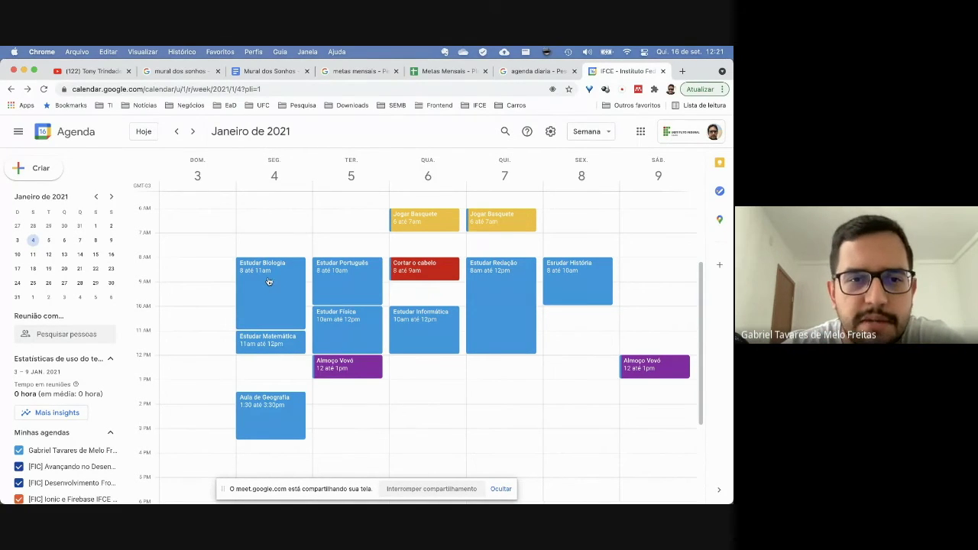
pyautogui.click(195, 132)
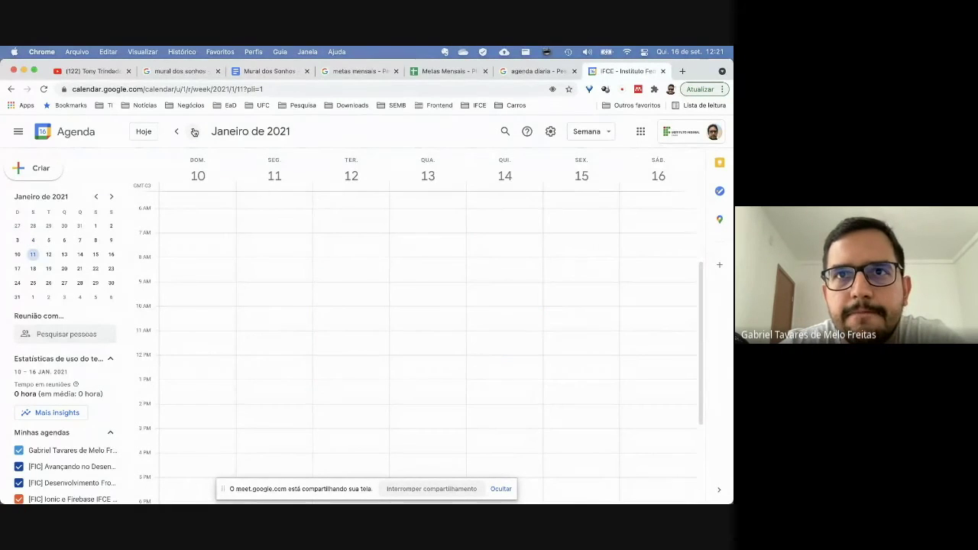
pyautogui.click(195, 132)
pyautogui.click(176, 132)
pyautogui.click(176, 131)
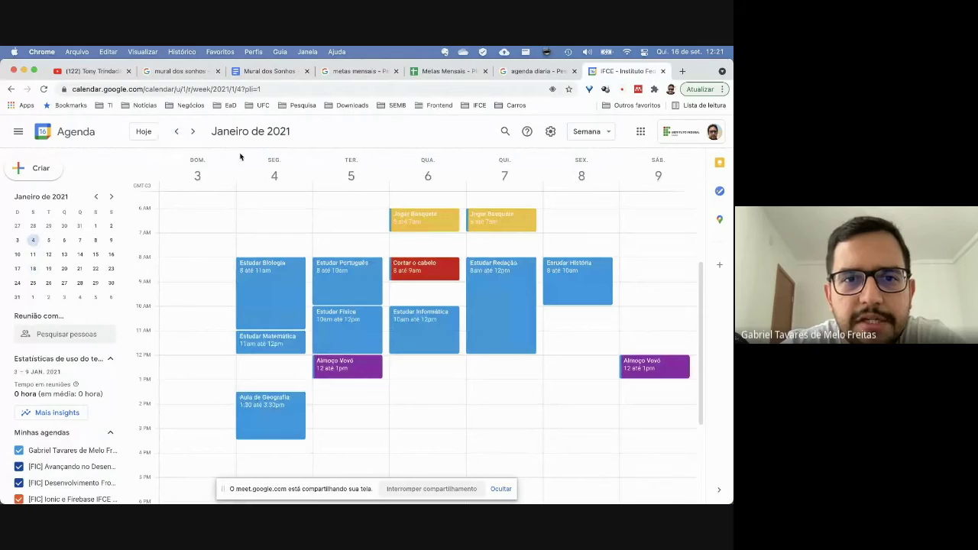
# - Set the "Estudar Biologia" event of 4 January to repeat weekly on Mondays
pyautogui.click(276, 272)
pyautogui.click(135, 252)
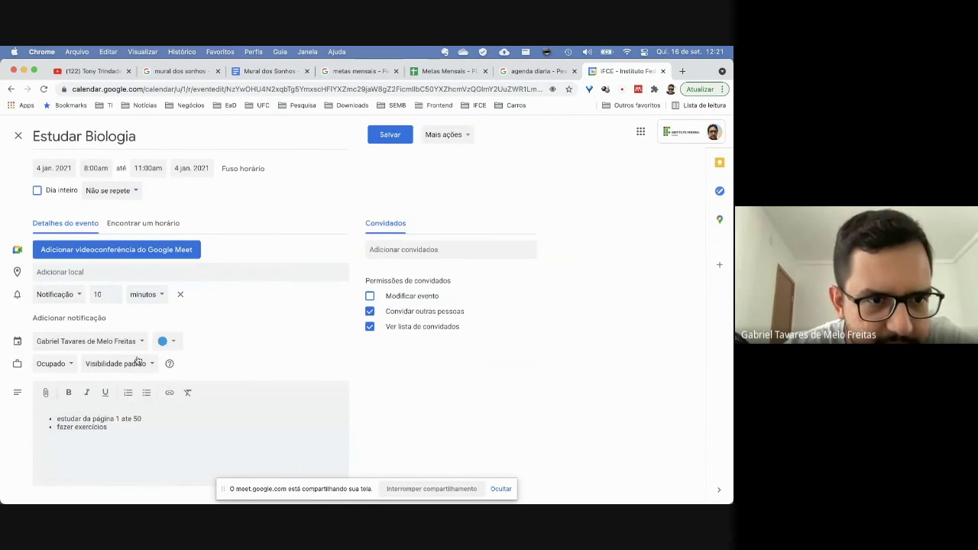
pyautogui.click(107, 191)
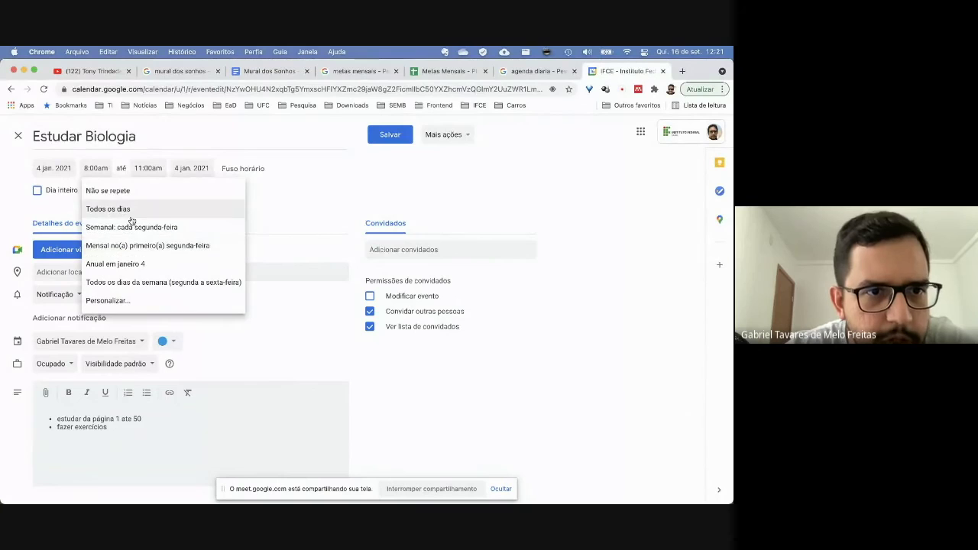
pyautogui.click(108, 227)
# - Customise the "Estudar Biologia" recurrence to end on 30 June 2021 and save the event
pyautogui.click(172, 191)
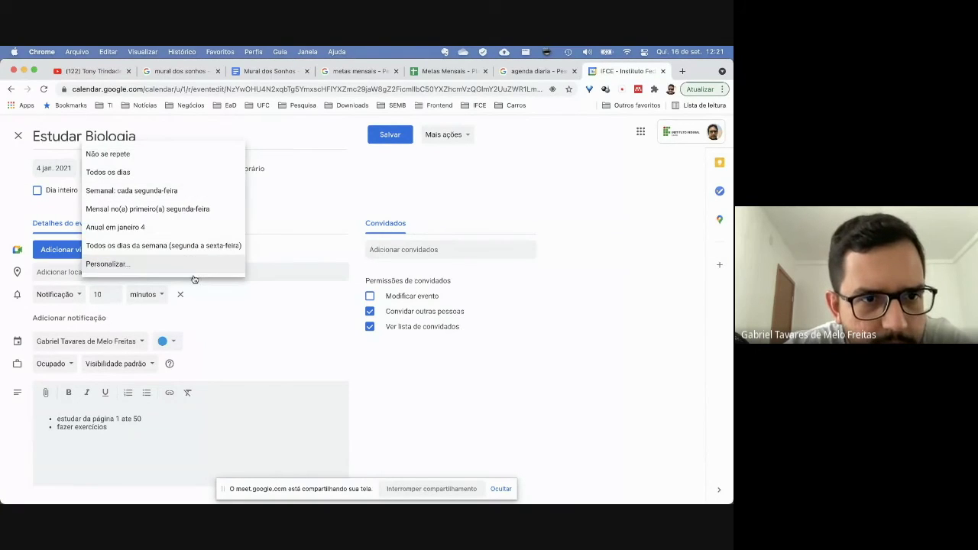
pyautogui.click(117, 266)
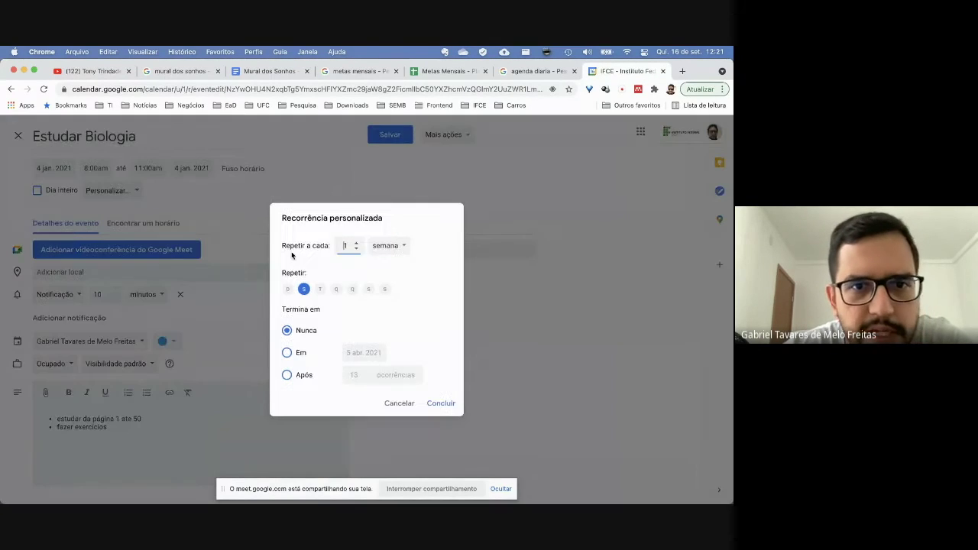
pyautogui.click(287, 353)
pyautogui.click(367, 354)
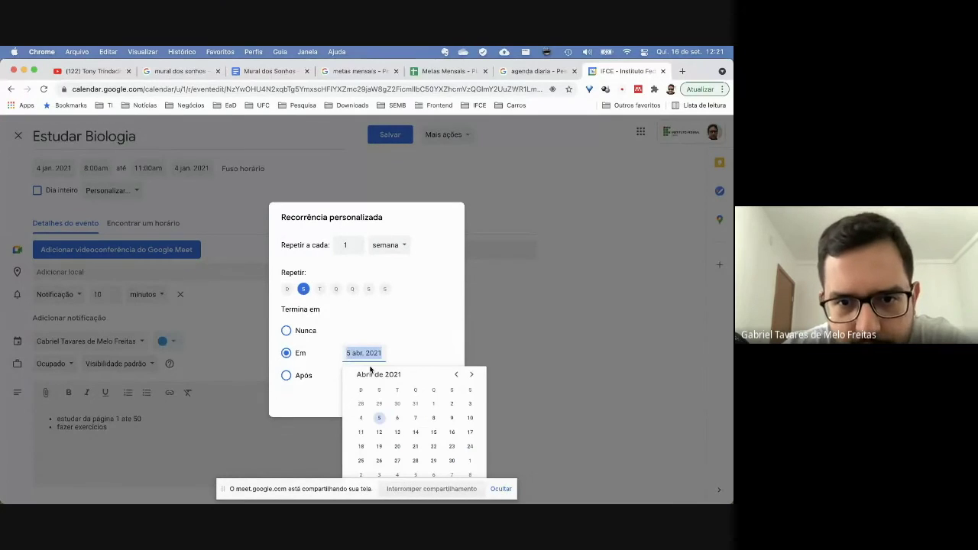
pyautogui.click(472, 375)
pyautogui.click(473, 376)
pyautogui.click(472, 376)
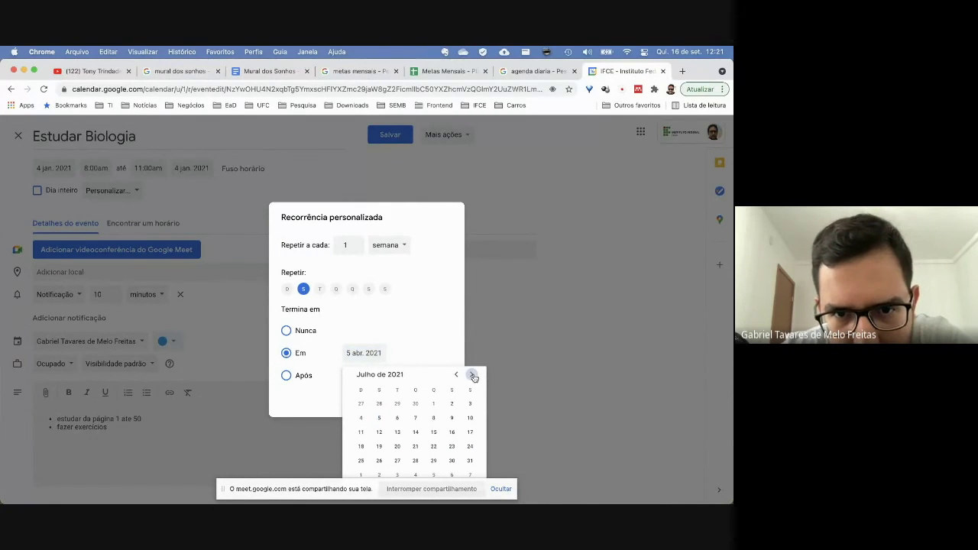
pyautogui.click(415, 403)
pyautogui.click(441, 403)
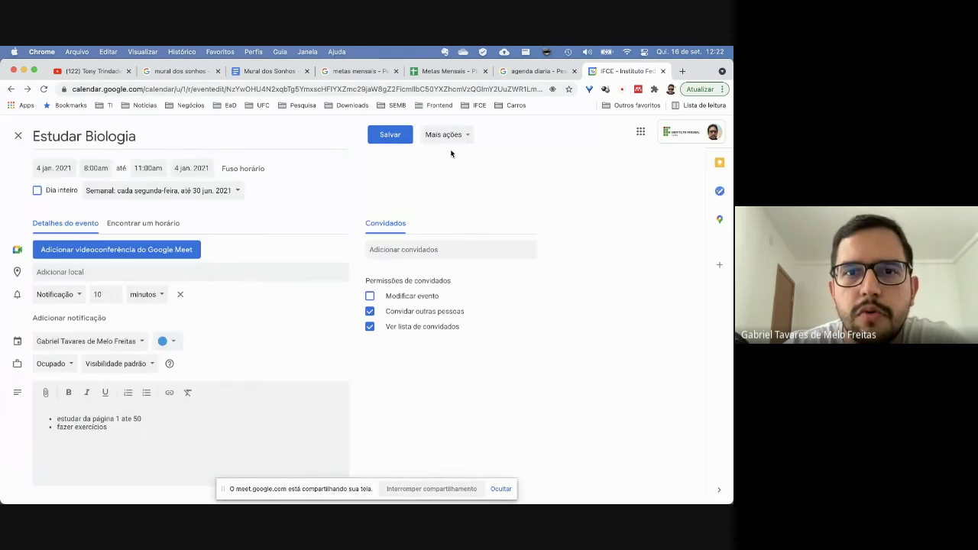
pyautogui.click(401, 142)
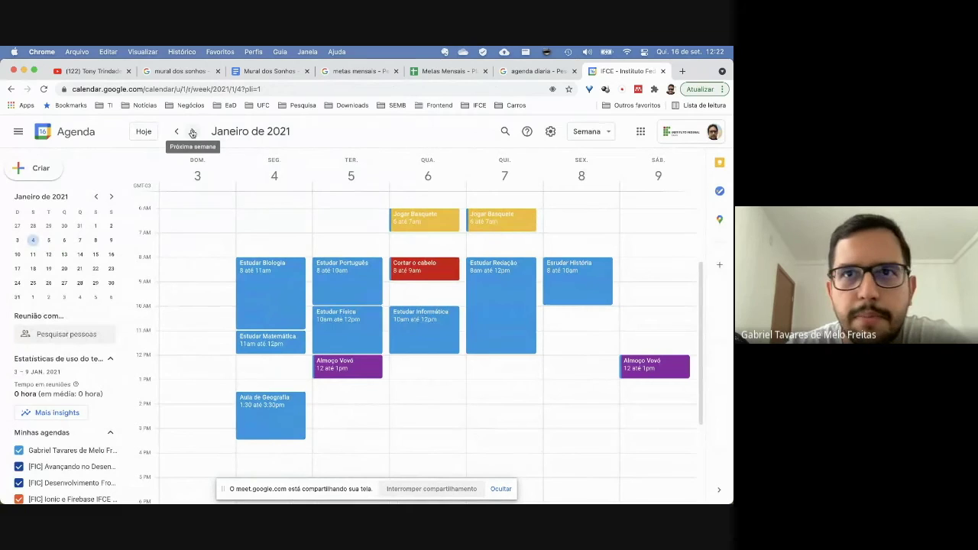
# - Check the following weeks up to 7–13 February for the recurring "Estudar Biologia" event
pyautogui.click(193, 133)
pyautogui.click(192, 133)
pyautogui.click(193, 133)
pyautogui.click(193, 133)
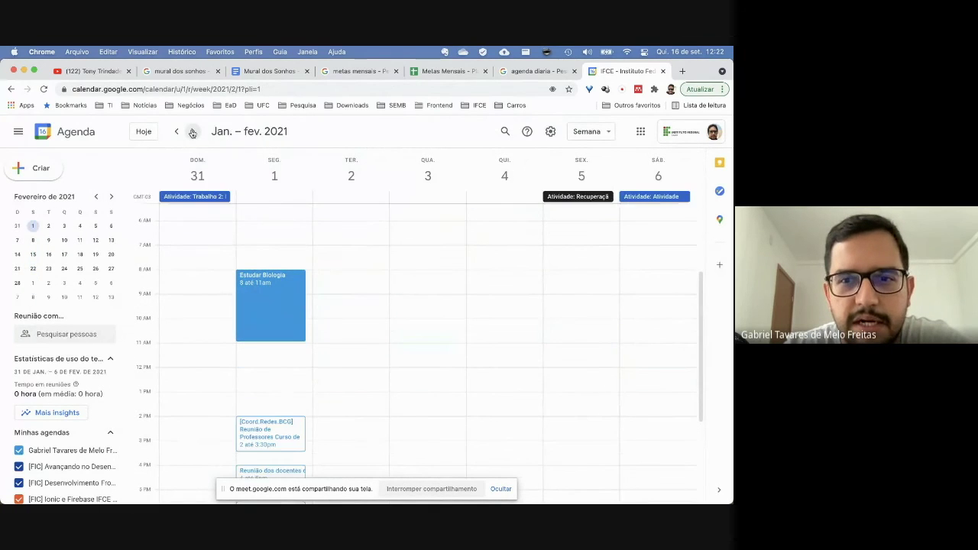
pyautogui.click(193, 133)
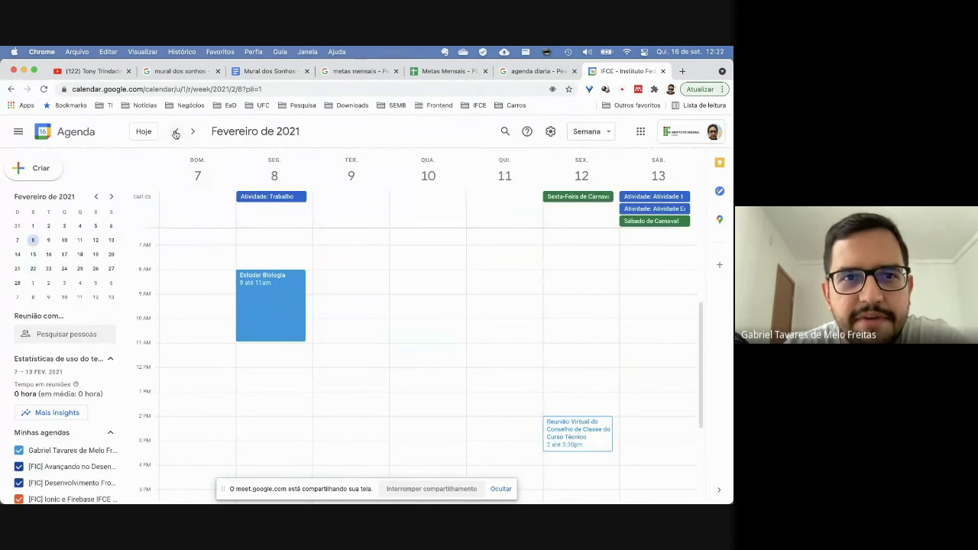
# - Go back from the 7–13 February week to the week of 3–9 January 2021
pyautogui.click(175, 133)
pyautogui.click(175, 133)
pyautogui.click(175, 133)
pyautogui.click(175, 133)
pyautogui.click(176, 133)
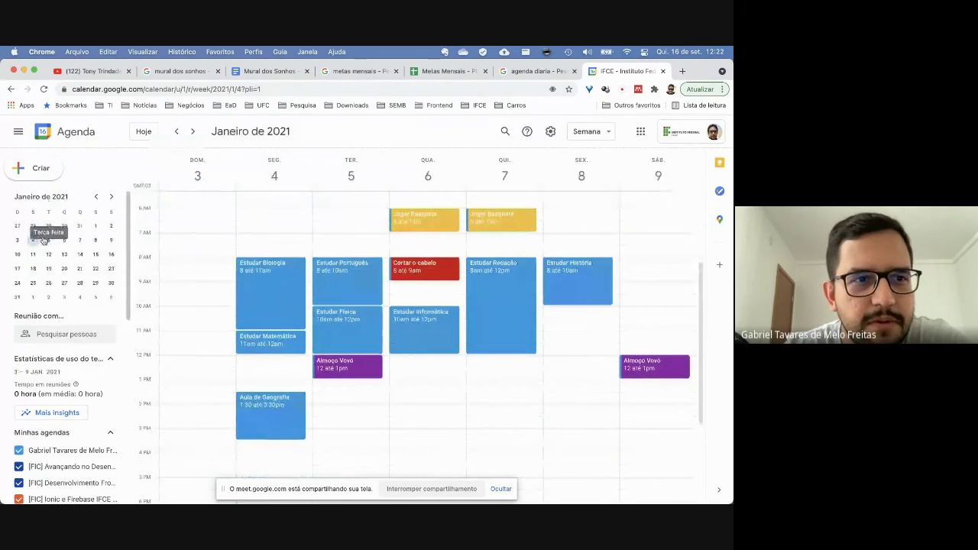
# - Jump to the current week, and return to the week of 4 January 2021 by browsing the monthly mini calendar
pyautogui.click(143, 132)
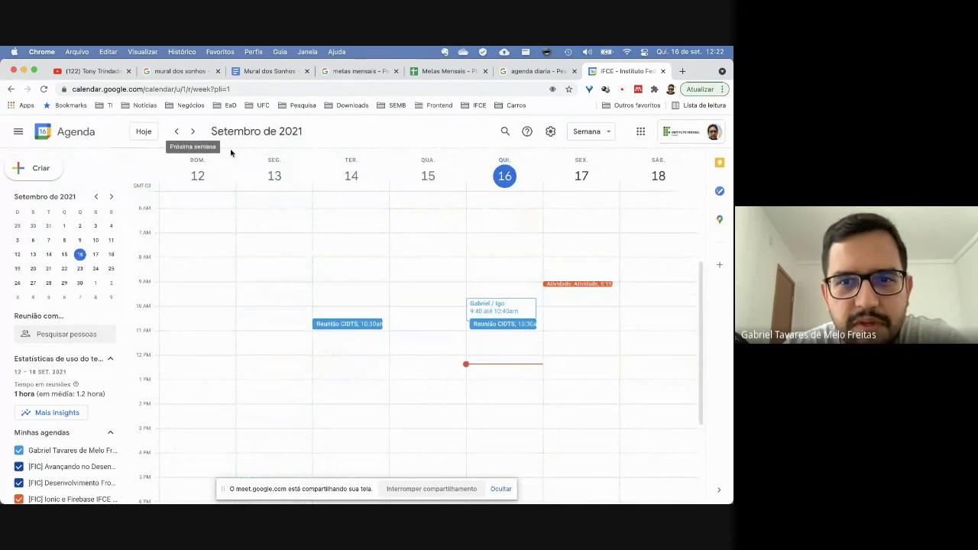
pyautogui.click(96, 197)
pyautogui.click(96, 197)
pyautogui.click(95, 197)
pyautogui.click(95, 197)
pyautogui.click(97, 198)
pyautogui.click(97, 197)
pyautogui.click(96, 197)
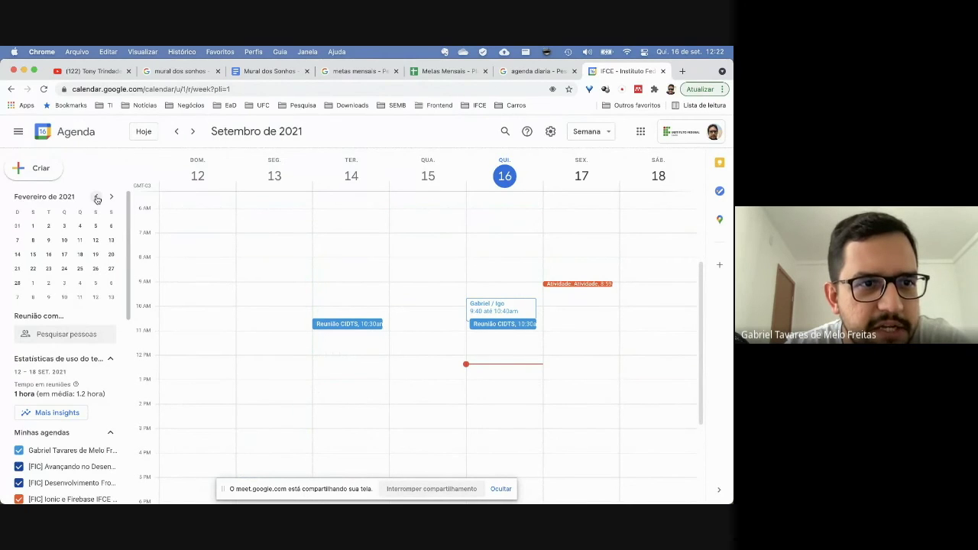
pyautogui.click(97, 197)
pyautogui.click(32, 240)
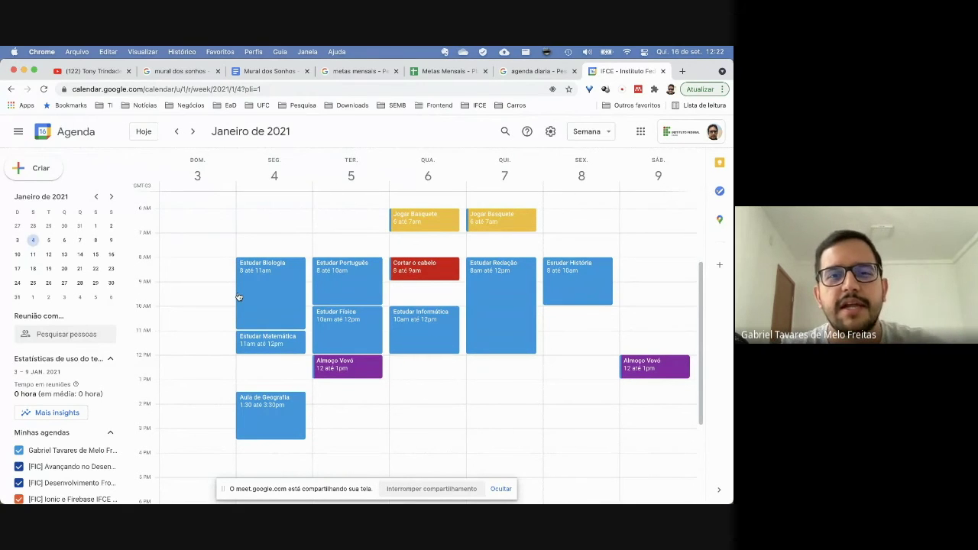
# - Check the 10–16 January week for the recurring event and view the details of "Estudar Biologia" on 4 January
pyautogui.click(193, 132)
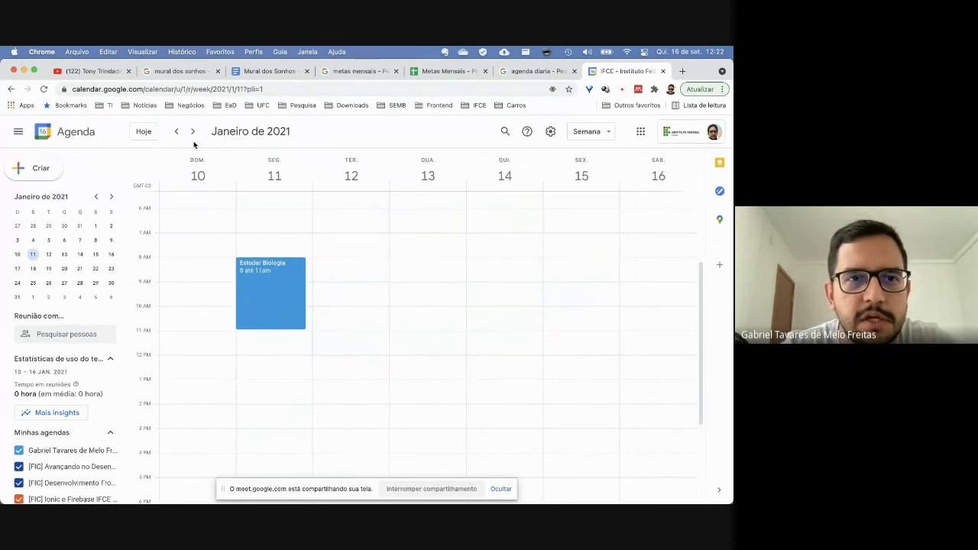
pyautogui.click(177, 131)
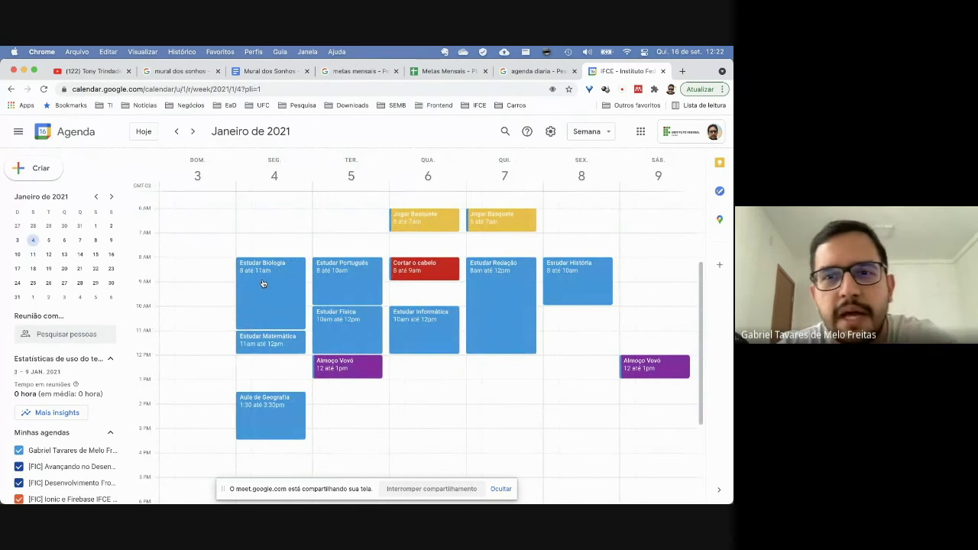
pyautogui.click(281, 287)
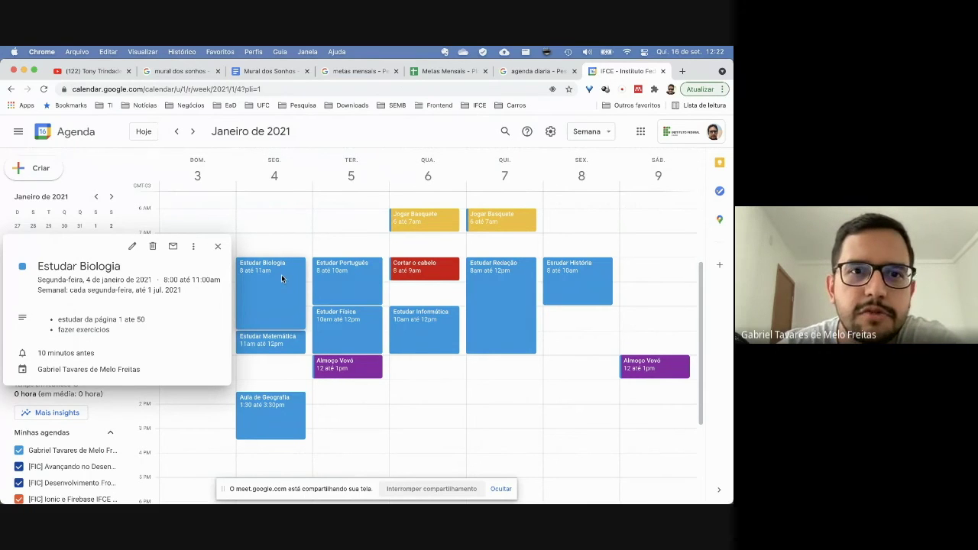
pyautogui.click(249, 305)
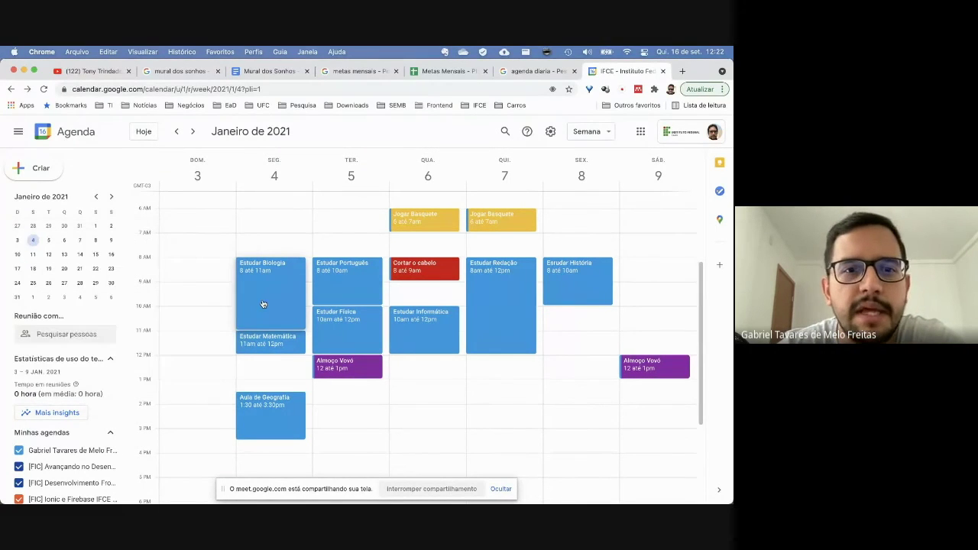
# - Move only the 4 January occurrence of "Estudar Biologia" to Saturday 9 January, 8 to 11am
pyautogui.moveTo(265, 285); pyautogui.dragTo(659, 284)
pyautogui.moveTo(659, 286); pyautogui.dragTo(659, 285)
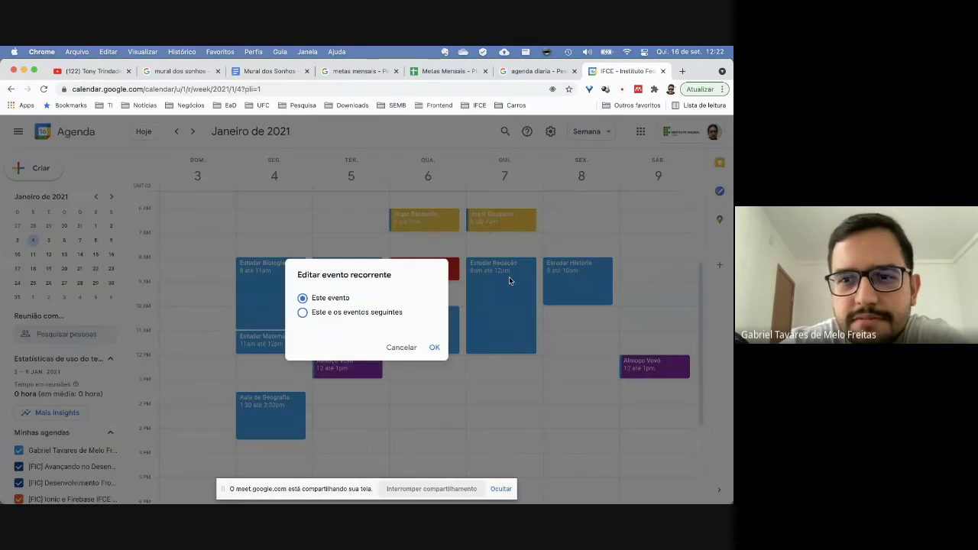
pyautogui.click(435, 348)
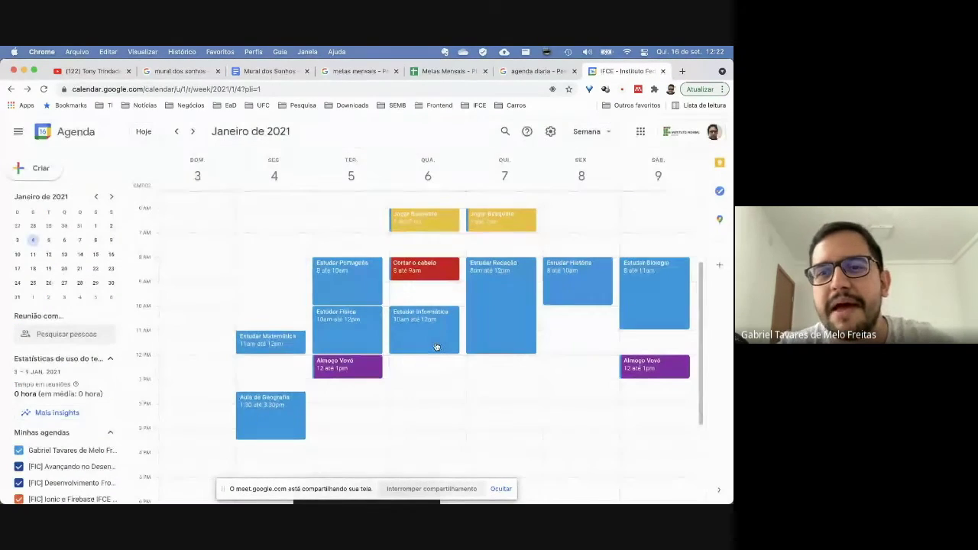
# - Create and save an "Assistir série" event on Monday 4 January from 8 to 9am
pyautogui.click(268, 260)
pyautogui.write('assistir novela')
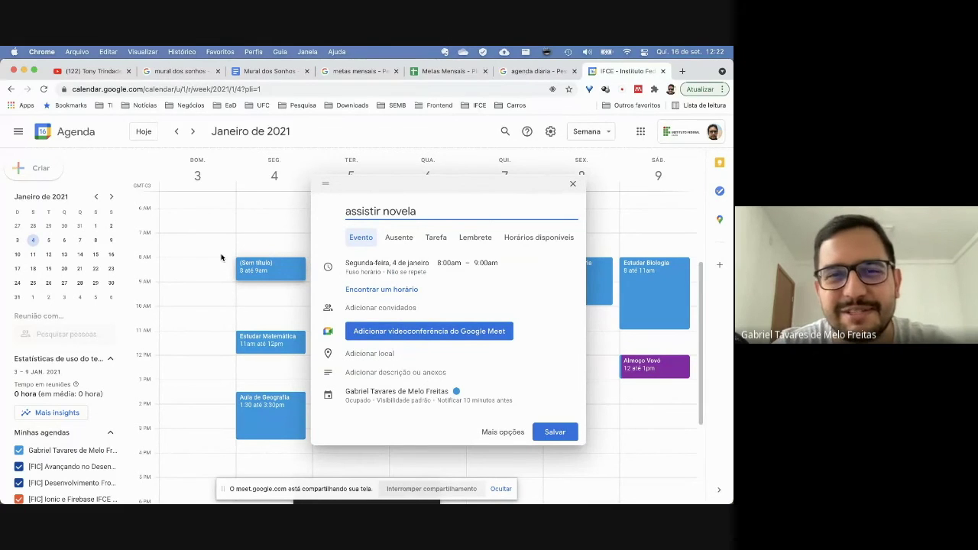
pyautogui.press('Delete')
pyautogui.write('A')
pyautogui.press('super+Right')
pyautogui.hotkey('alt', 'shift', 'Left')
pyautogui.write('série')
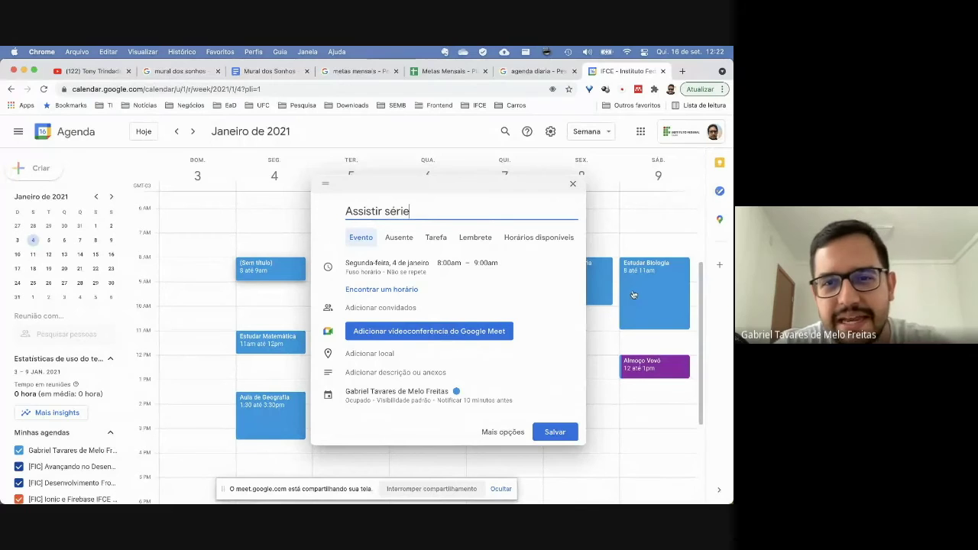
pyautogui.click(555, 432)
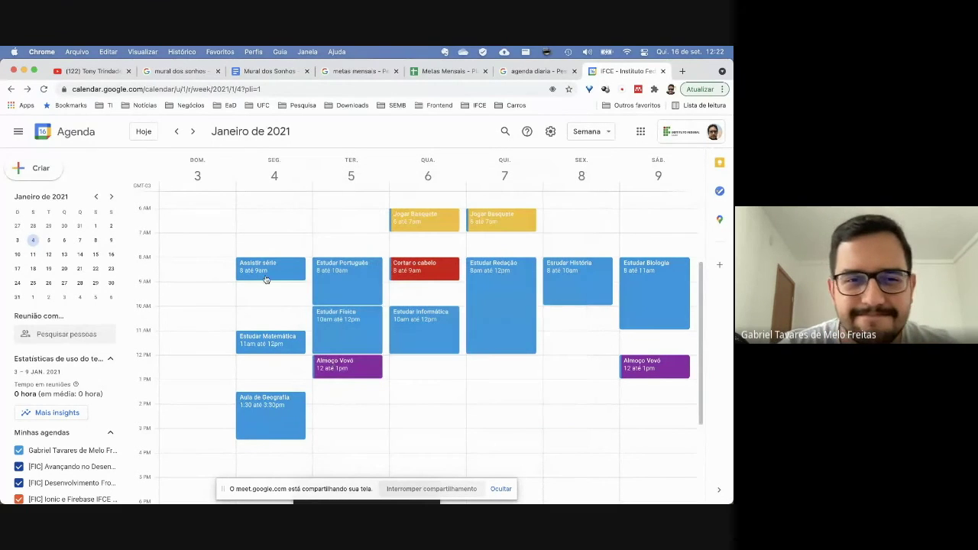
# - Extend the "Assistir série" event on 4 January to end at 11am
pyautogui.moveTo(277, 280); pyautogui.dragTo(276, 327)
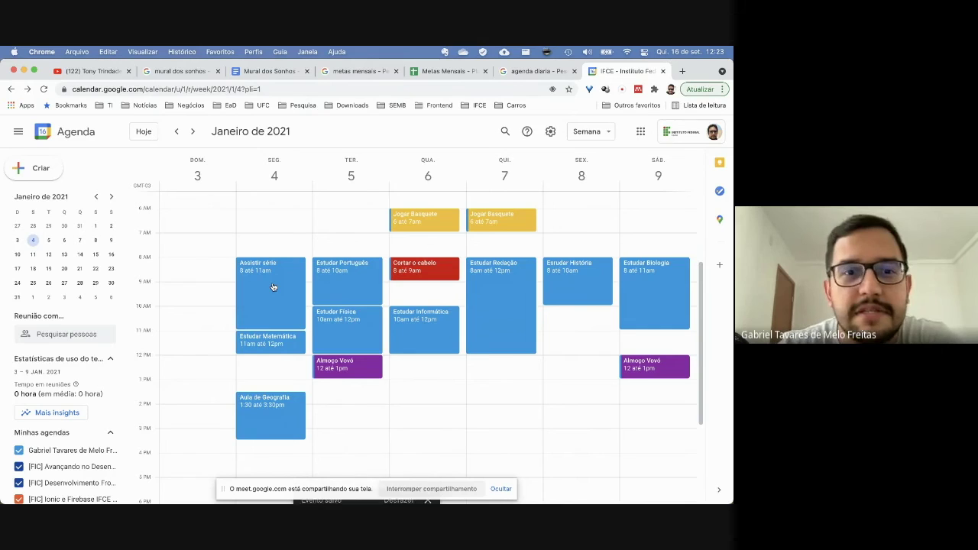
pyautogui.click(273, 287)
pyautogui.click(219, 273)
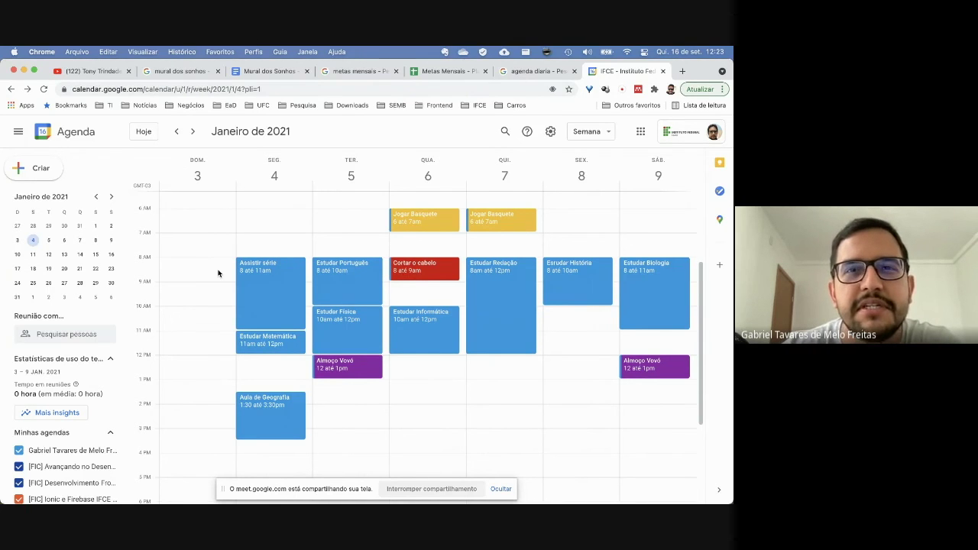
# - Check the "Estudar Biologia" occurrence on 11 January and return to the week of 3–9 January
pyautogui.click(192, 132)
pyautogui.click(267, 291)
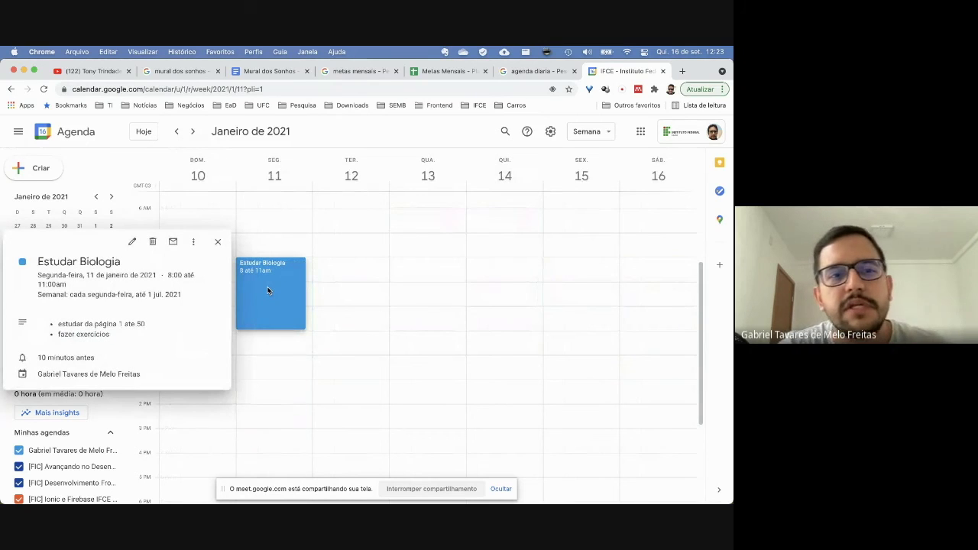
pyautogui.click(218, 242)
pyautogui.click(176, 131)
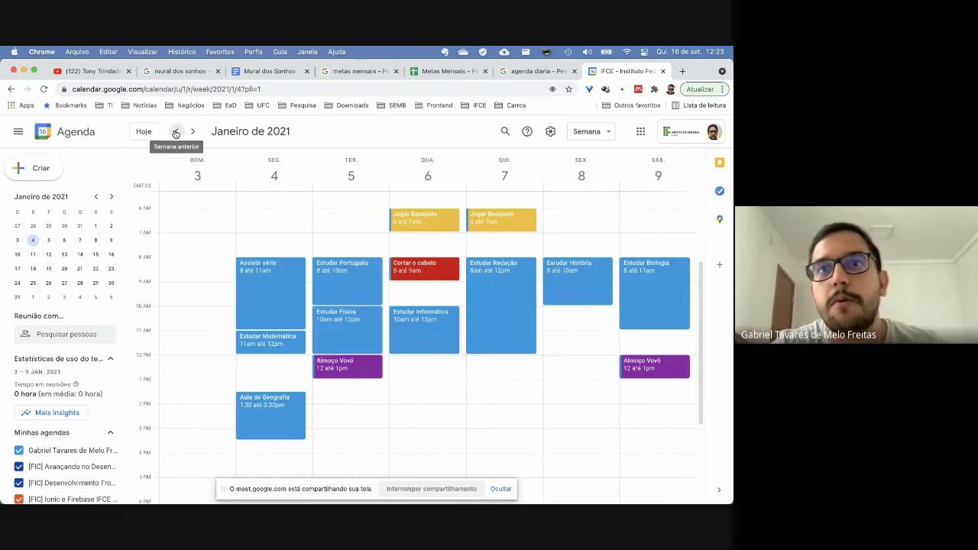